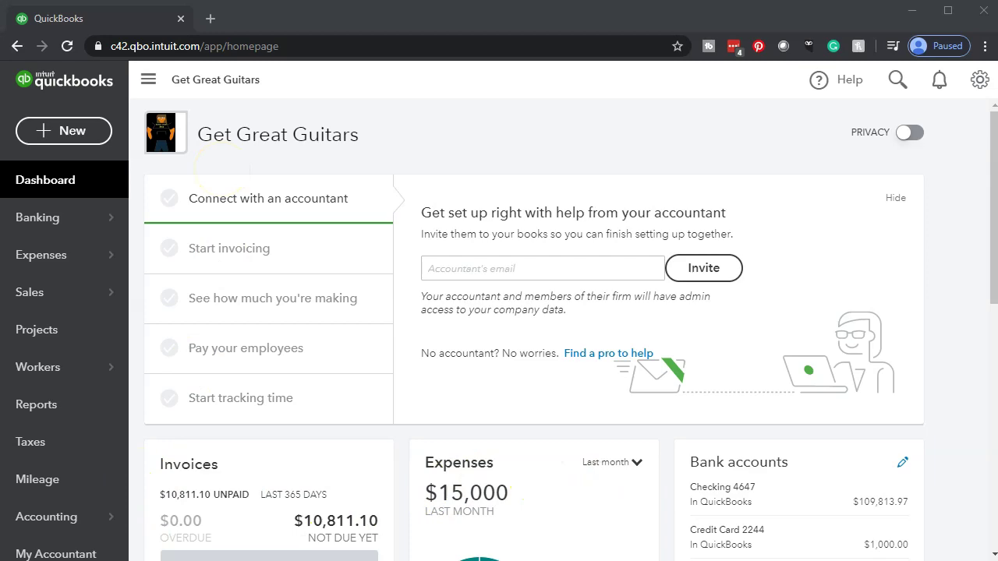
Step: Switch to the Payroll.xlsx workbook in Excel and review the first employee's earnings and withholdings in DI20:DL20 of the Practice (2) sheet
click(723, 555)
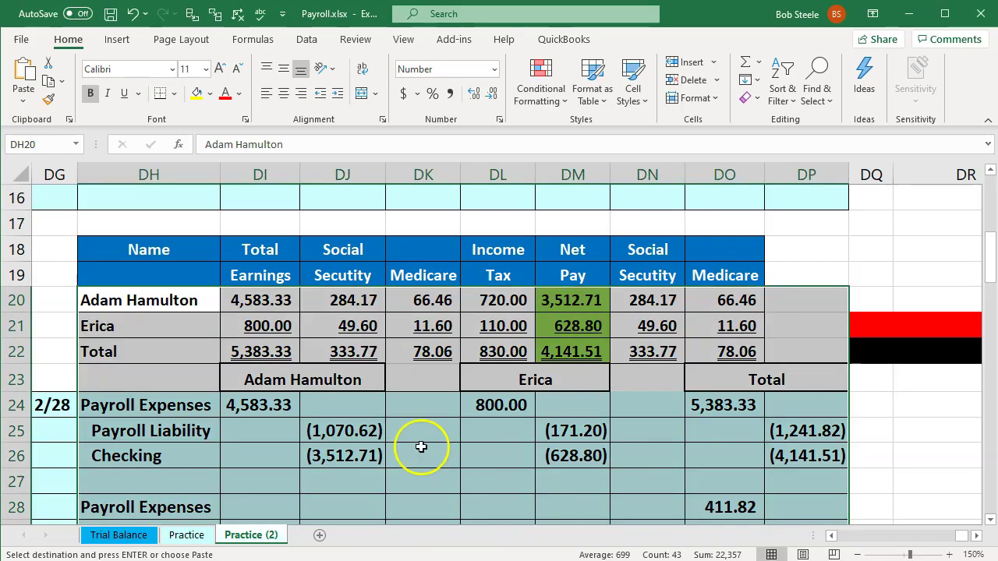
click(397, 405)
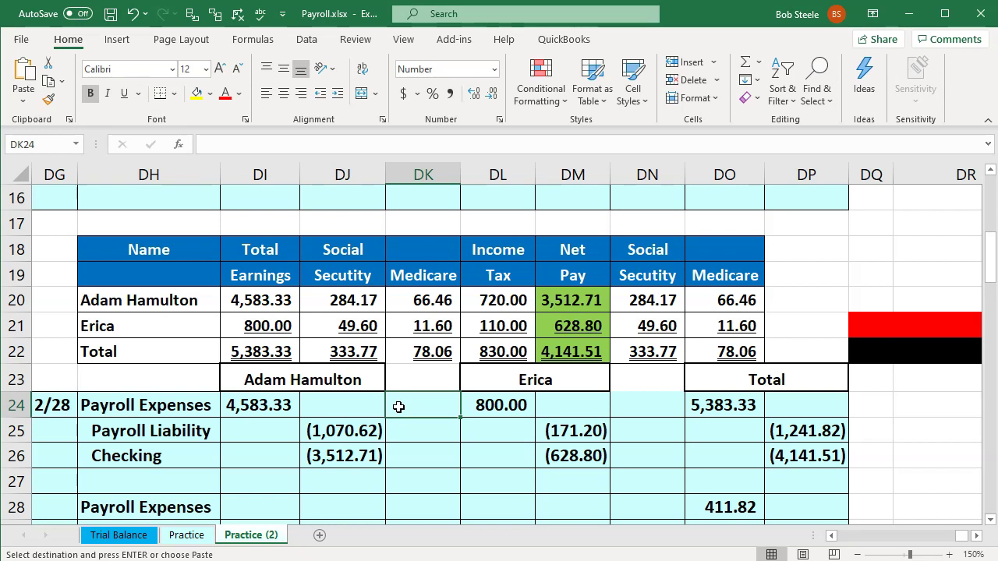
click(153, 310)
key(Down)
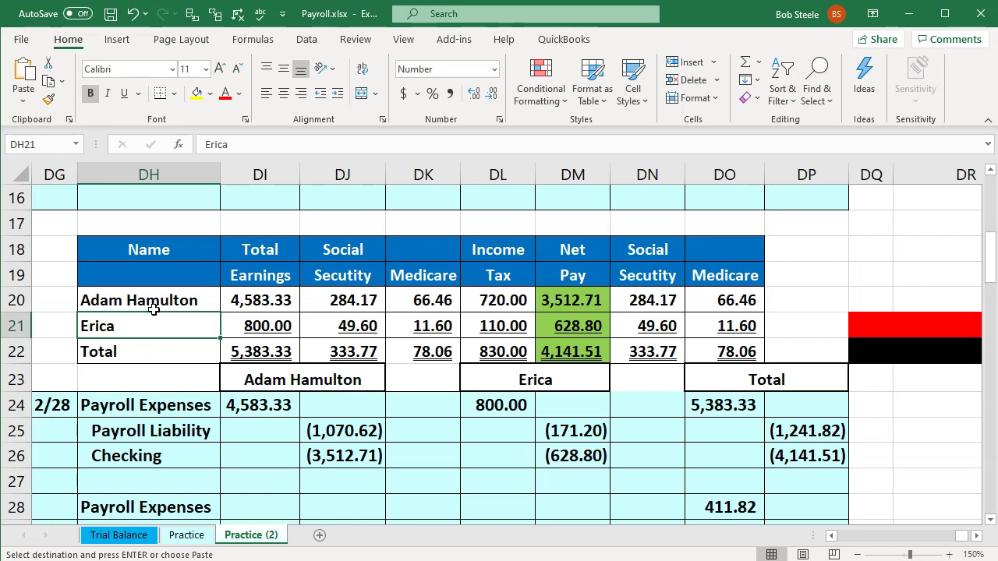
click(158, 297)
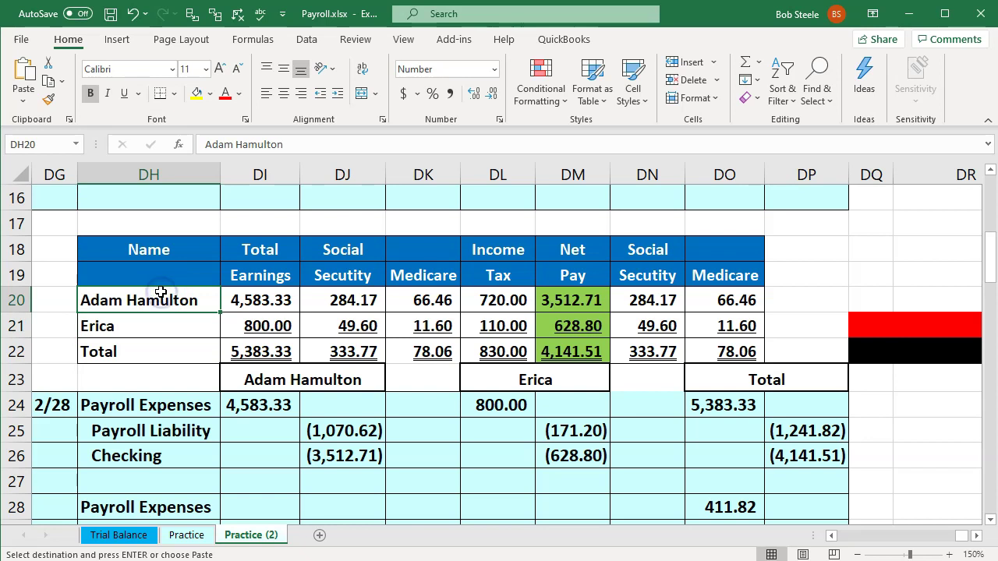
key(Right)
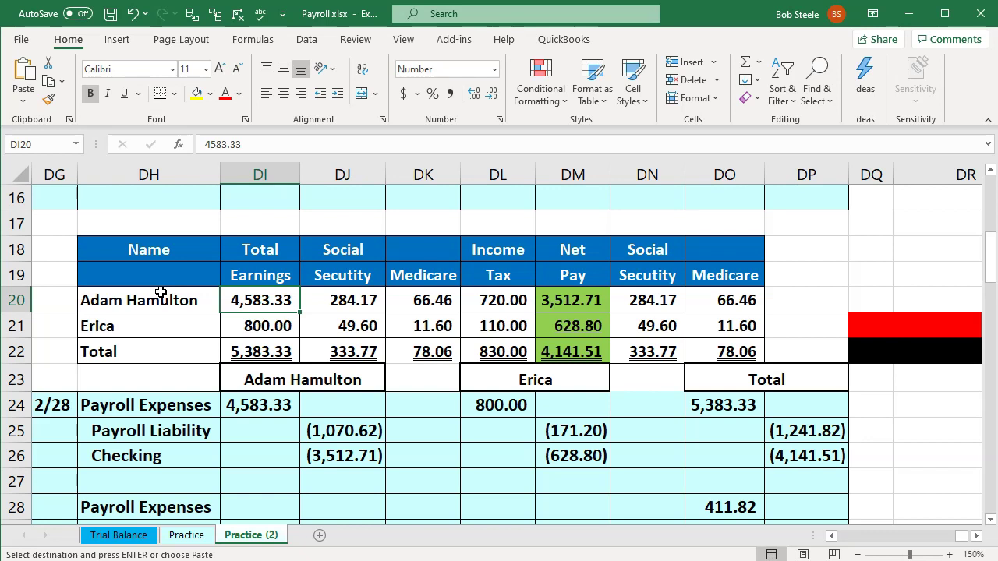
key(Right)
key(Right)
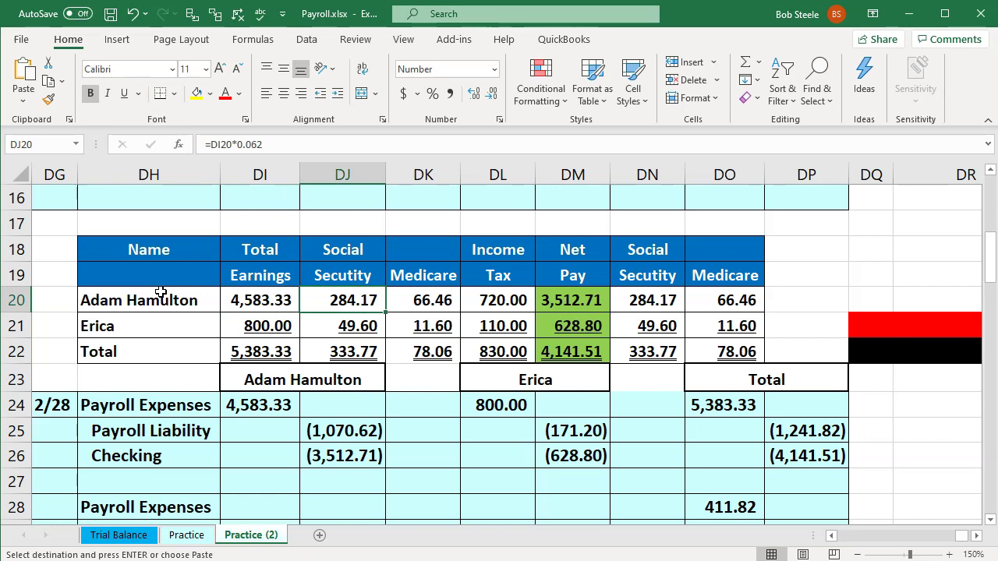
key(Right)
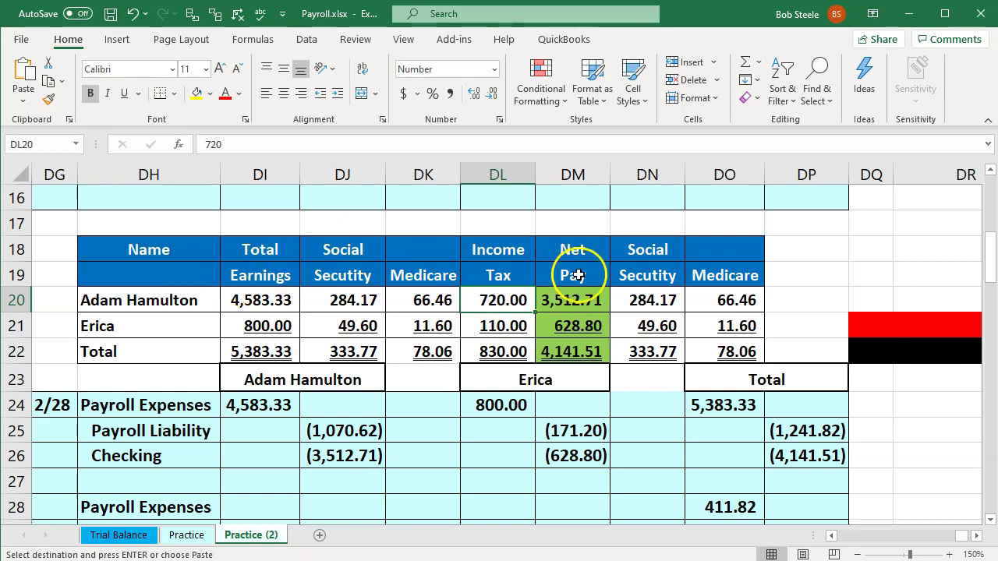
Step: Inspect the first employee's net pay formula in DM20 and the employer Social Security and Medicare amounts in DN20:DO20
click(580, 307)
double_click(580, 308)
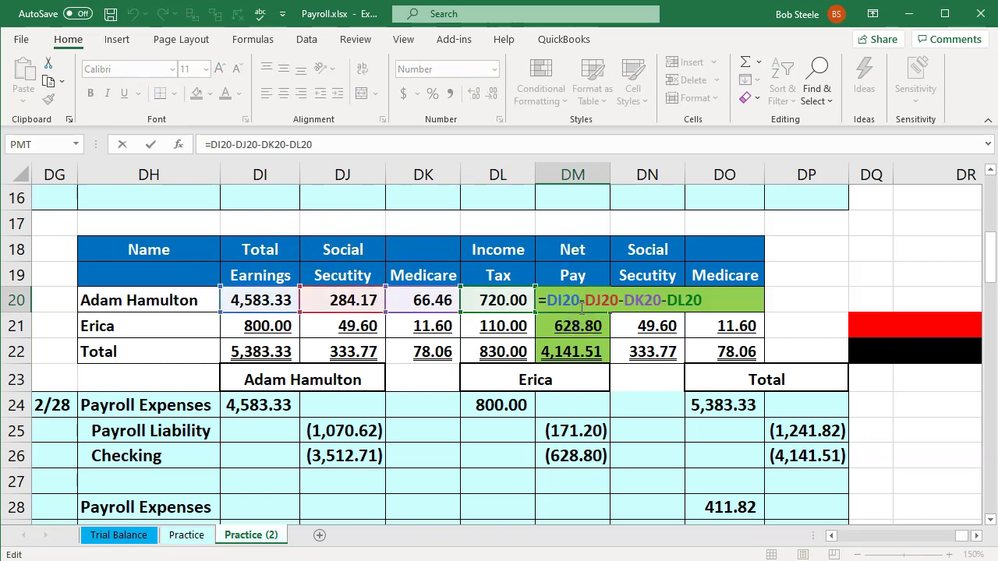
key(Return)
click(579, 307)
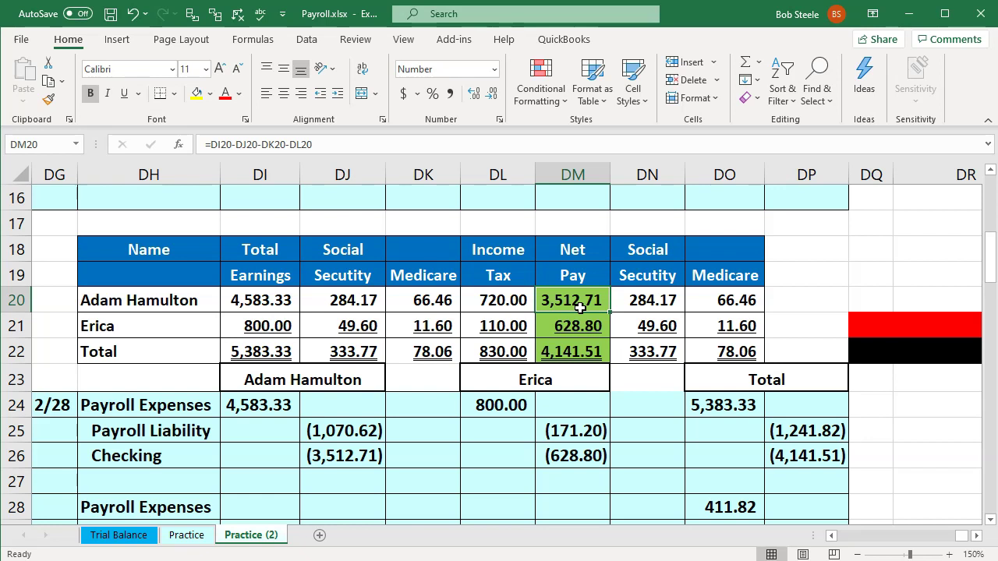
click(651, 298)
drag(651, 299, 724, 300)
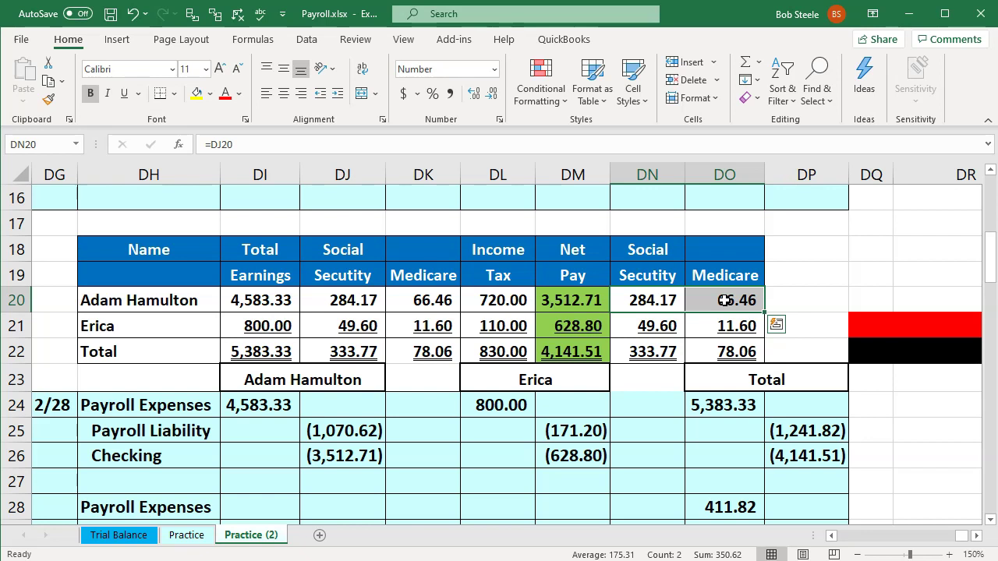
Step: Review the second employee's earnings, withholdings, net pay formula and employer taxes across row 21
click(278, 326)
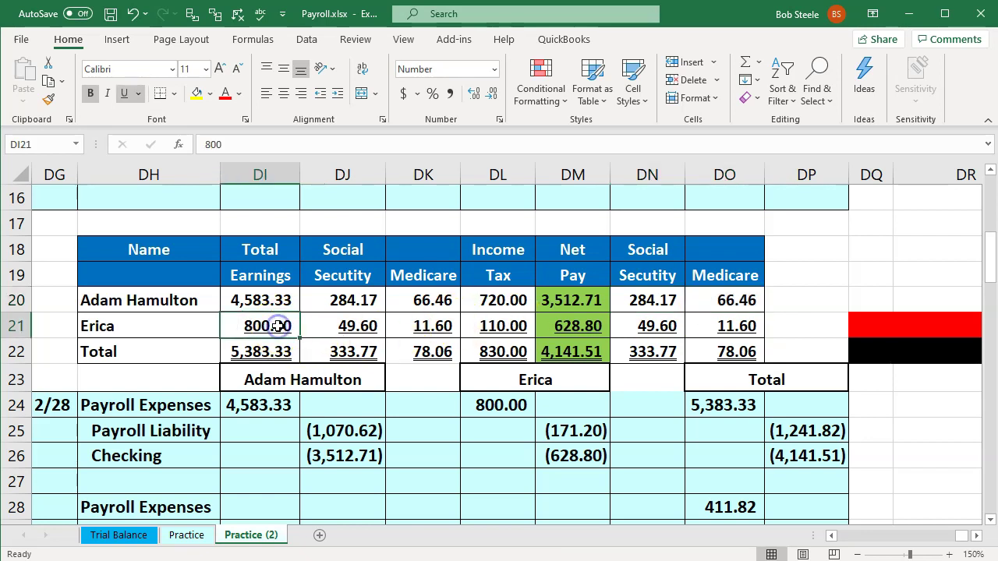
click(340, 326)
drag(341, 326, 493, 339)
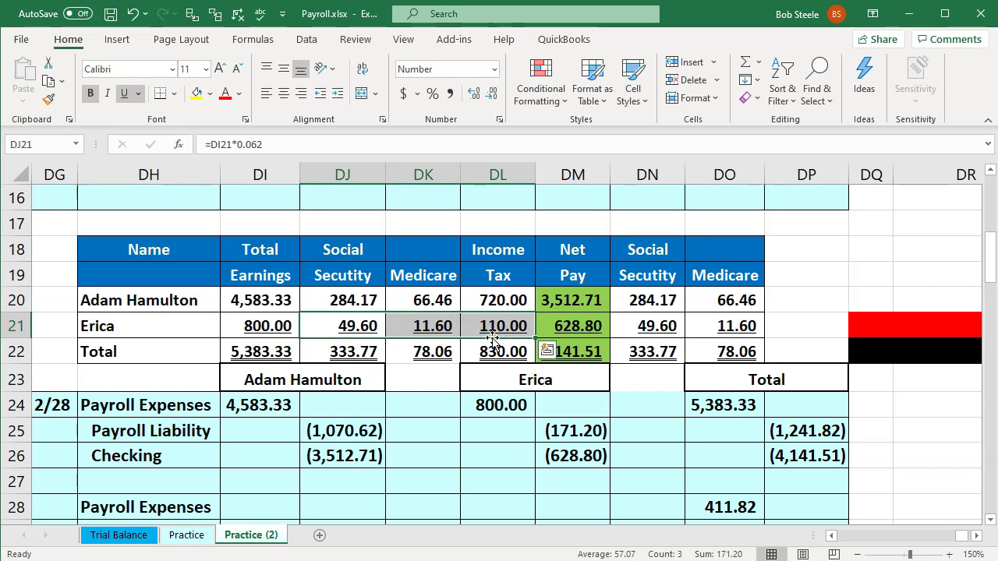
double_click(570, 326)
key(Return)
click(572, 324)
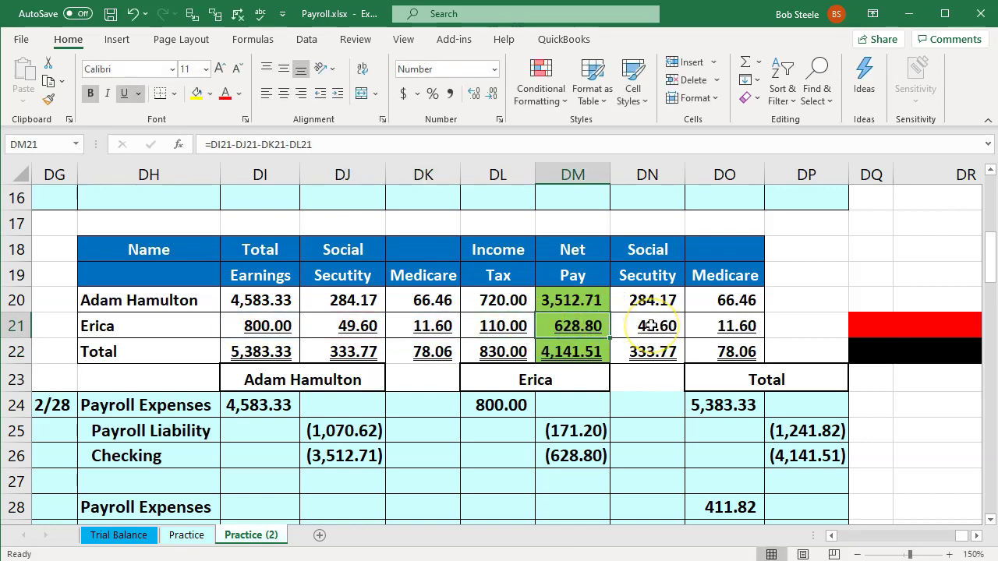
drag(652, 325, 725, 333)
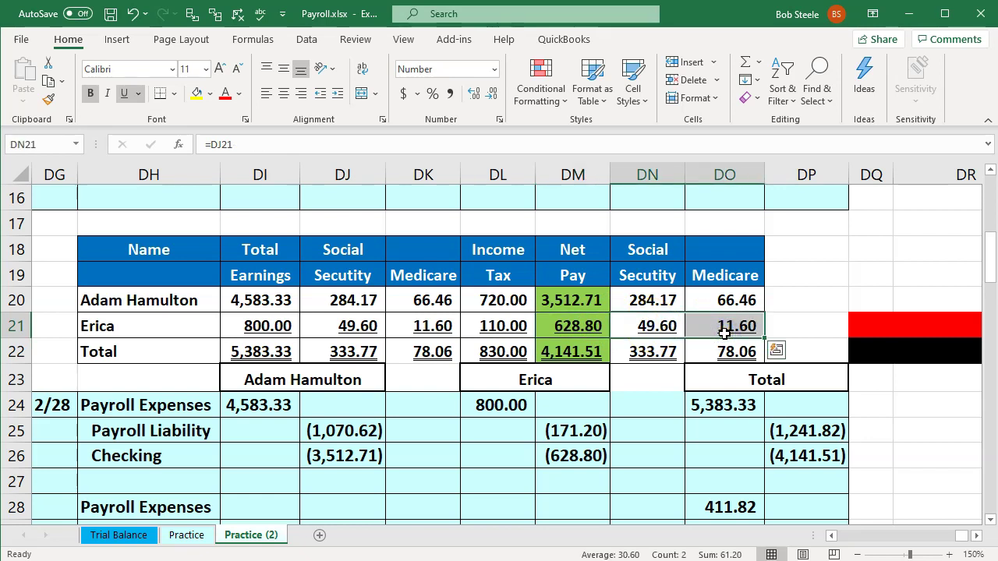
Step: Compare both employee rows with the Total row, checking total earnings, withholdings, net pay and employer taxes in DI22:DO22
click(170, 317)
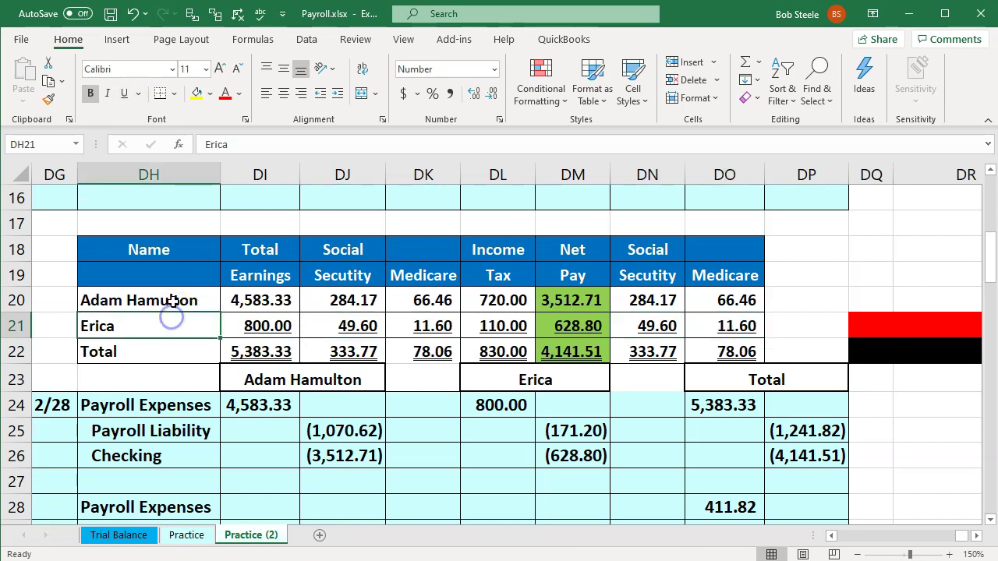
click(169, 299)
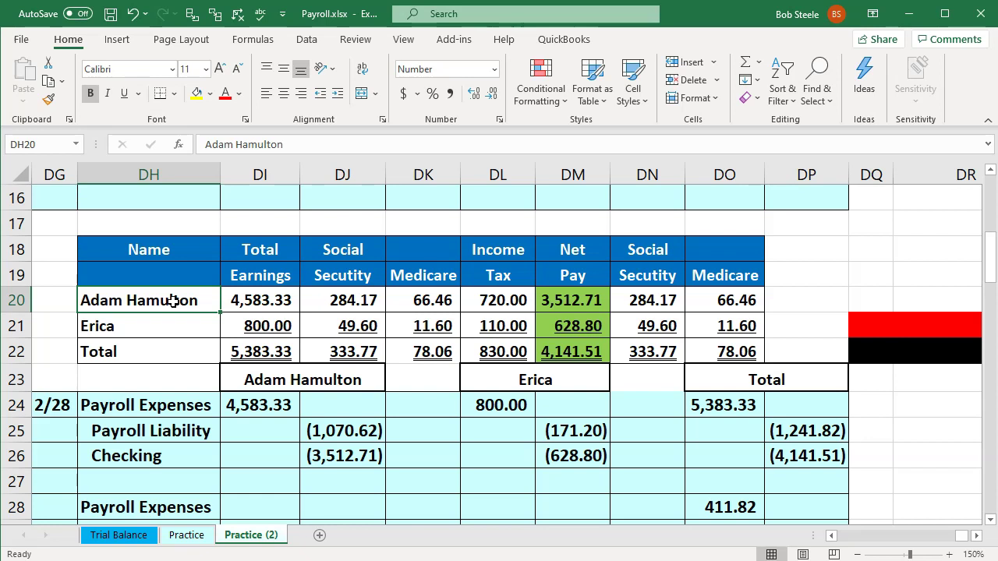
click(242, 352)
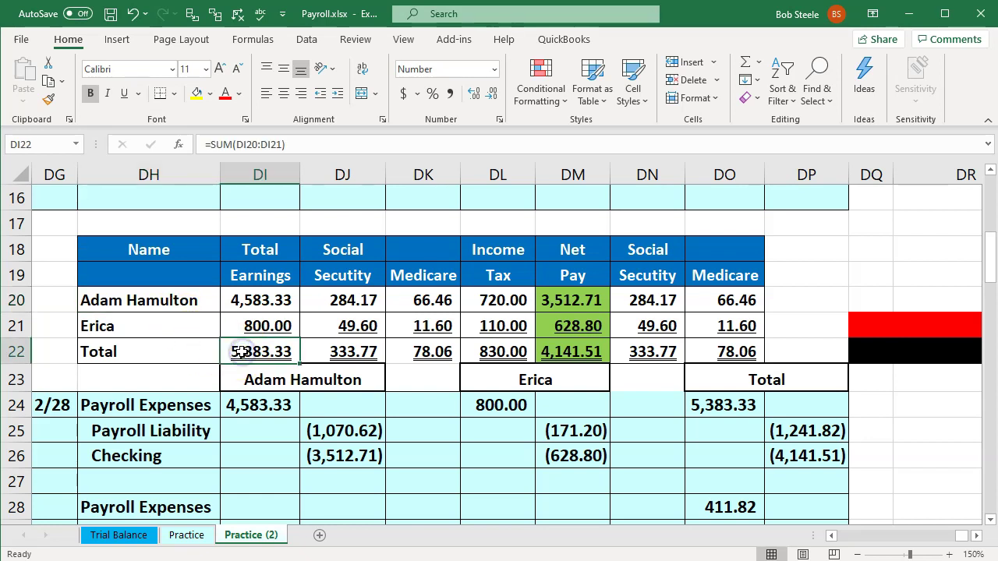
click(339, 354)
drag(339, 354, 478, 353)
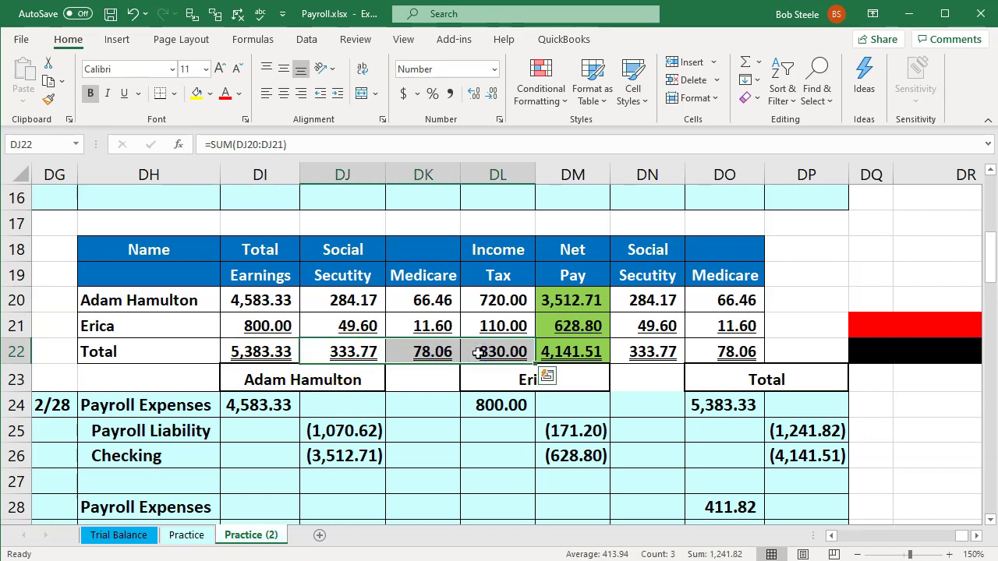
click(566, 353)
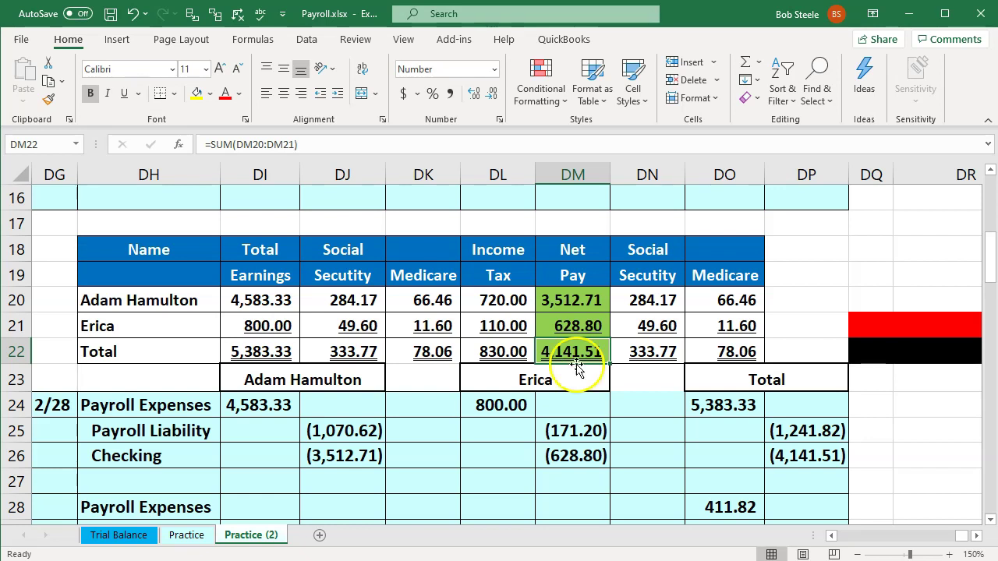
drag(653, 352, 697, 348)
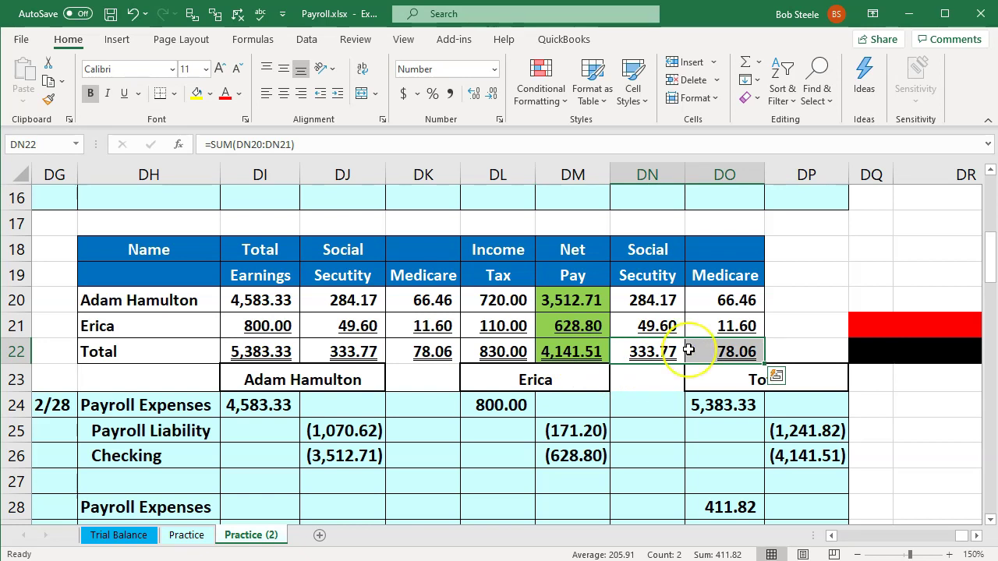
click(647, 388)
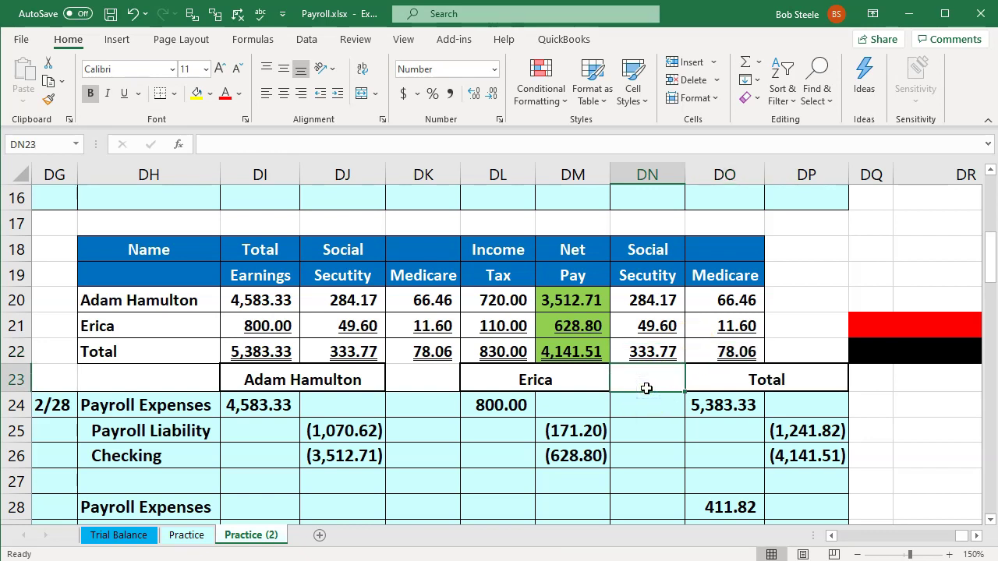
Step: Check the first employee's 2/28 journal entry formulas for Payroll Expenses, Payroll Liability and Checking in DI24:DJ26
click(172, 410)
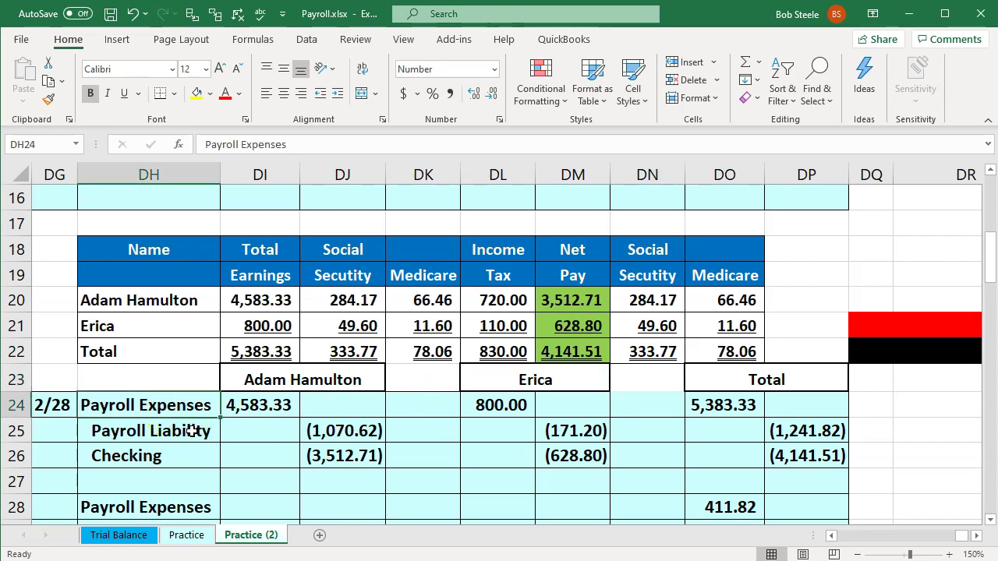
double_click(252, 406)
key(Return)
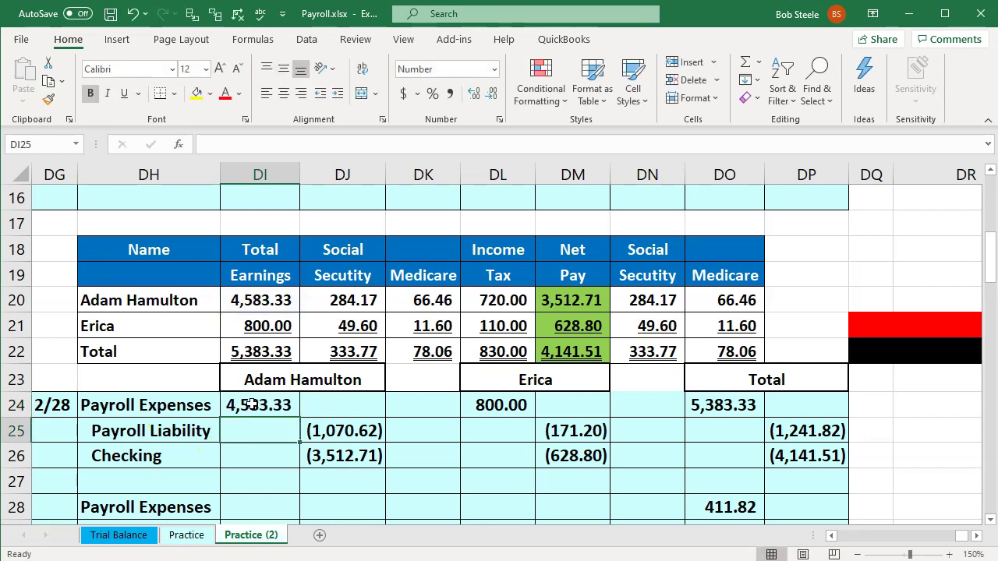
double_click(343, 427)
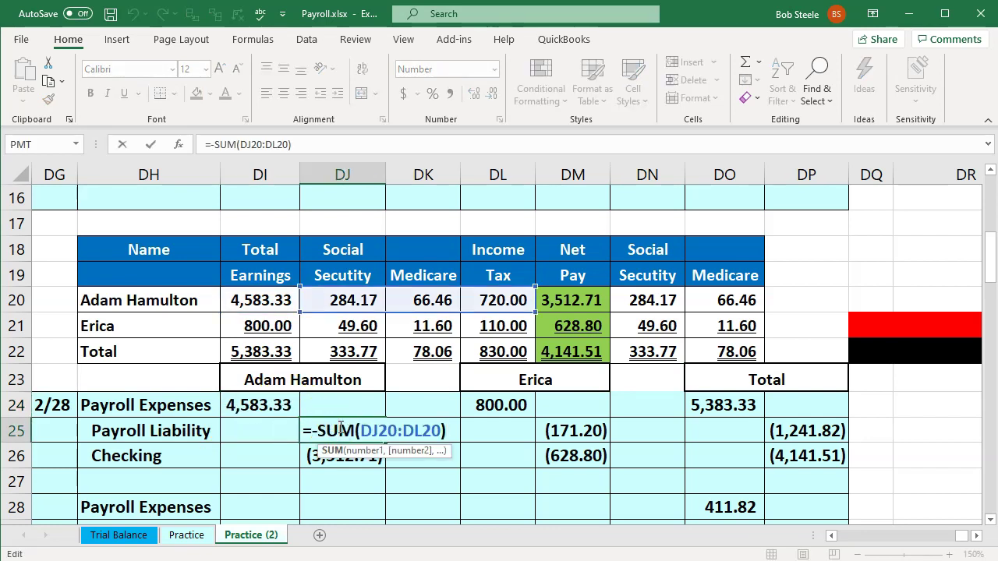
key(Return)
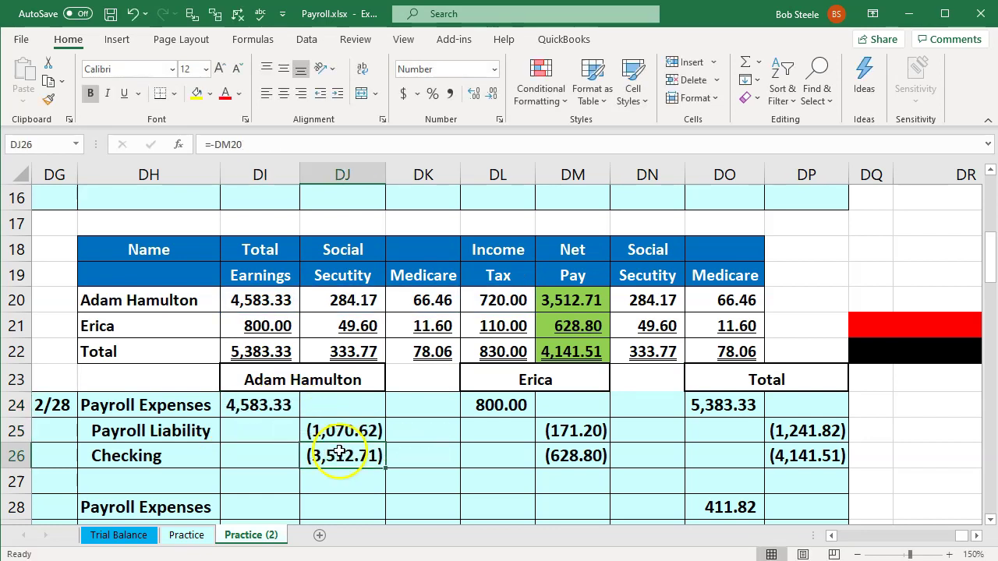
double_click(341, 452)
key(Return)
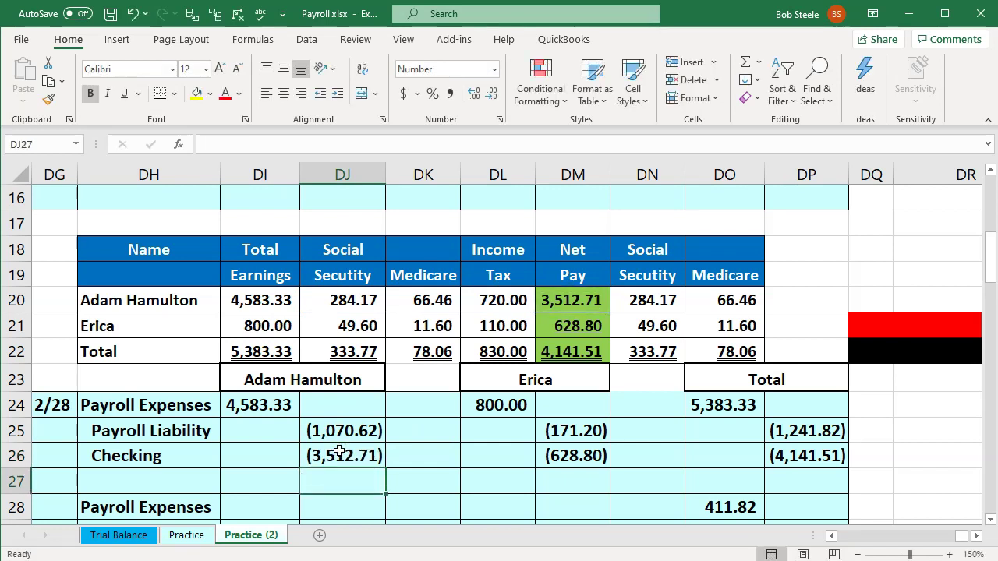
Step: Check the second employee's journal entry formulas for payroll expense, liability and checking in DL24:DM26
double_click(485, 403)
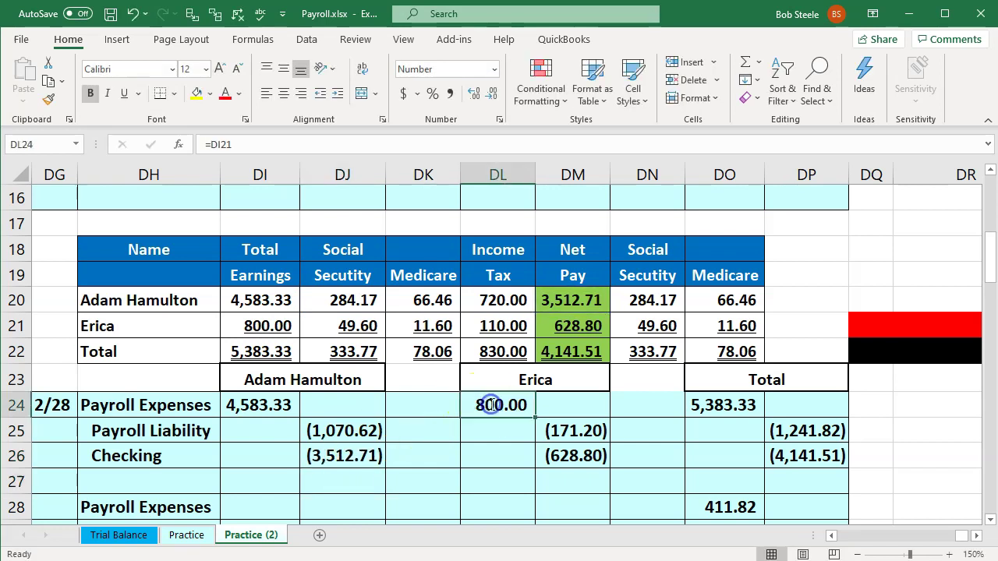
key(Return)
double_click(580, 430)
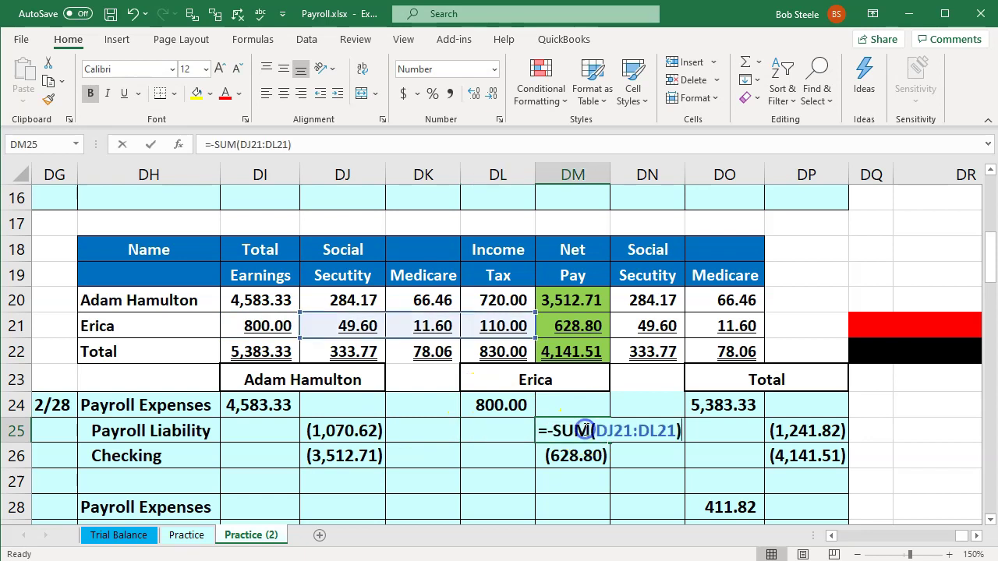
key(Return)
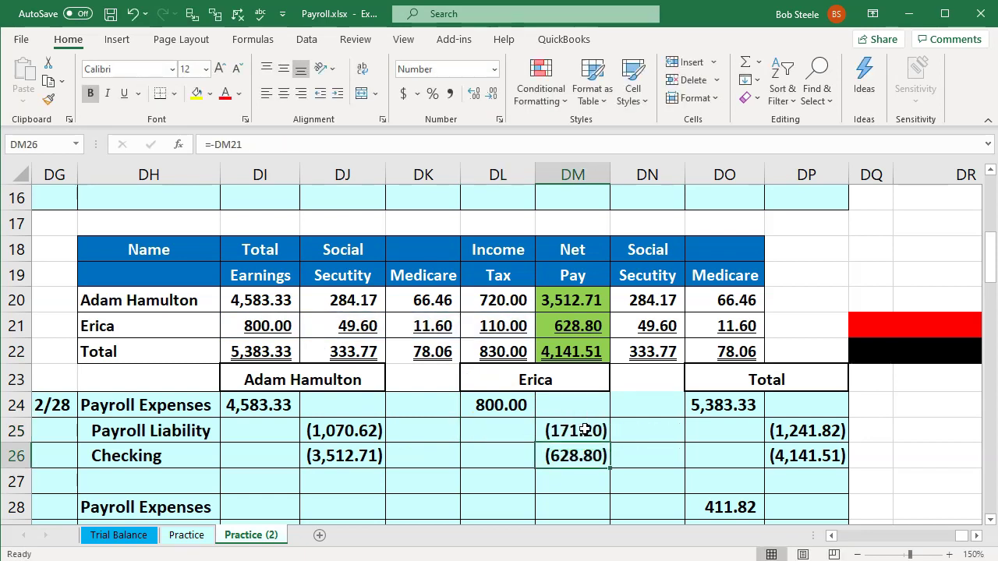
double_click(578, 455)
key(Return)
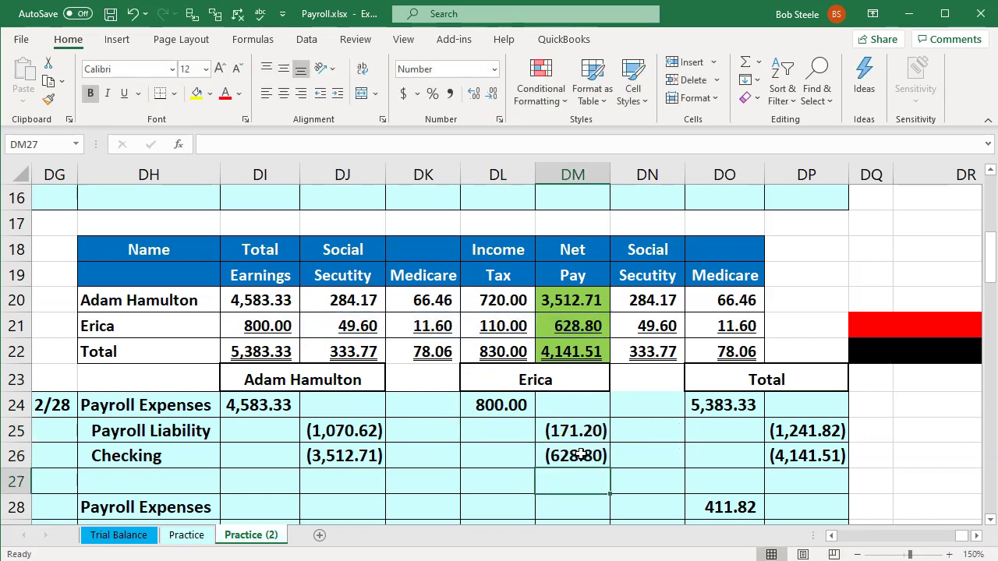
Step: Review the journal entry accounts and total payroll expense in DO24 against the payroll totals, then view the employer tax entry in rows 28–29
click(131, 404)
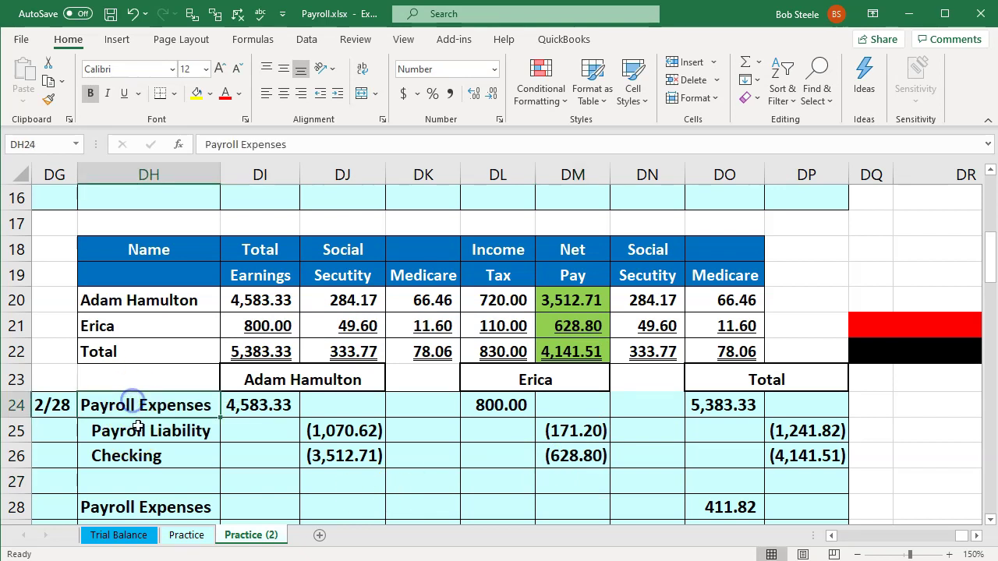
click(139, 430)
click(140, 456)
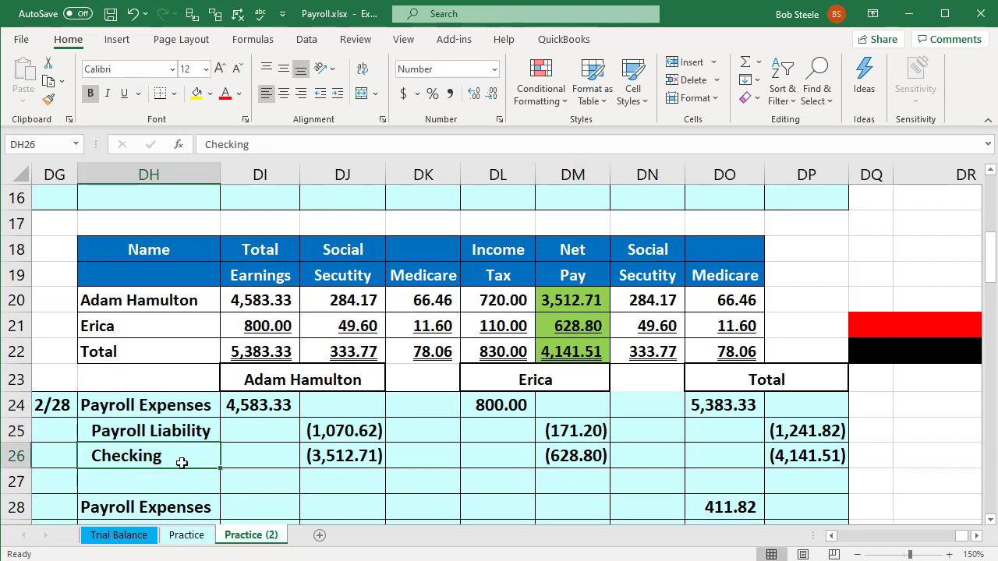
click(706, 409)
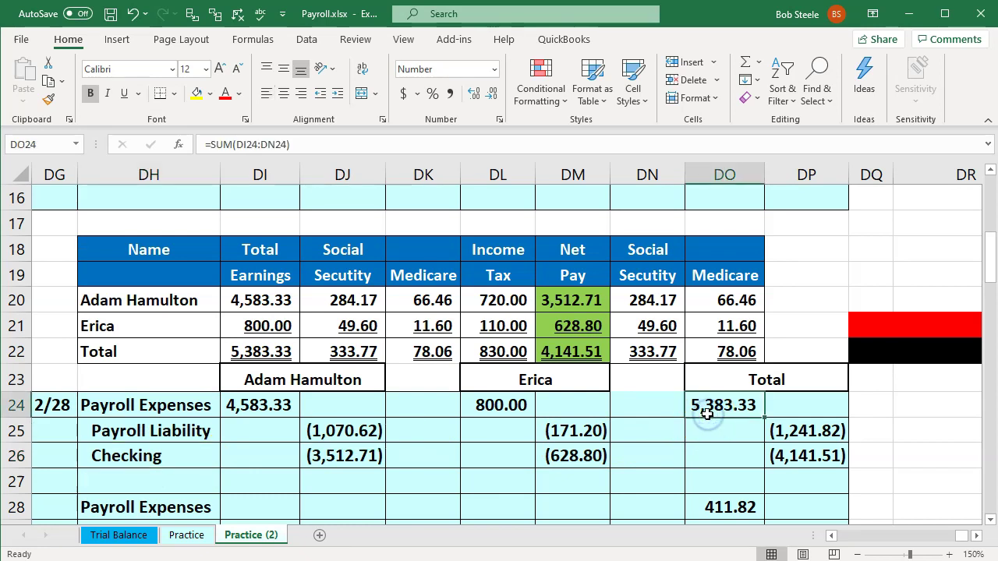
drag(295, 351, 488, 363)
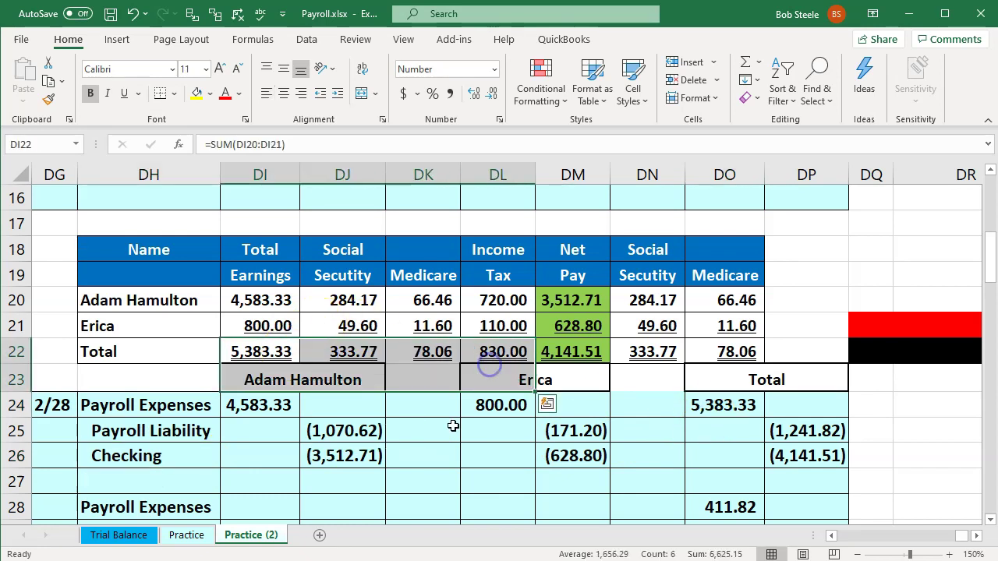
scroll(453, 425, down, 1)
click(450, 427)
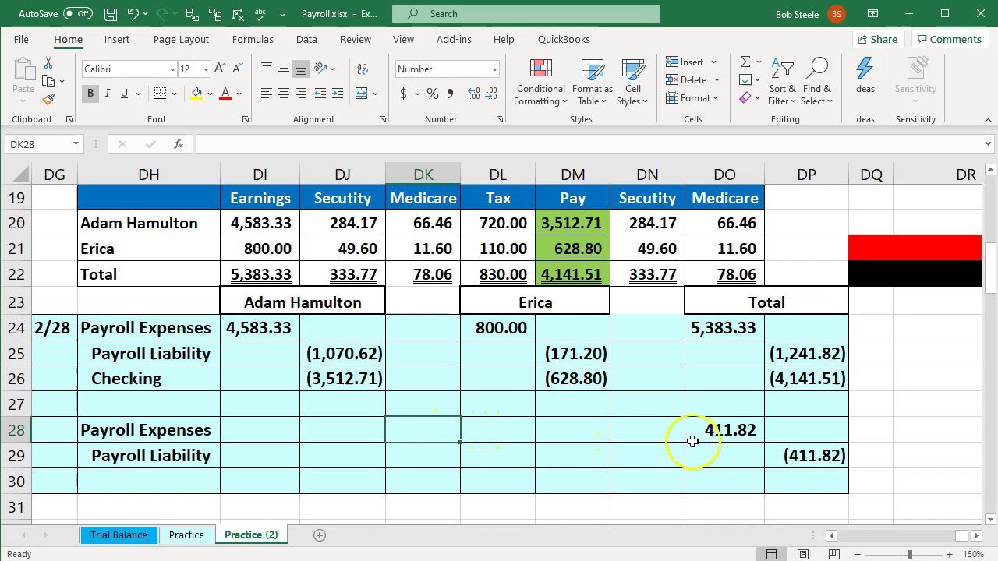
Step: Check the employer tax journal entry's Payroll Expenses formula in DO28 and its Payroll Liability amount in DP29
click(720, 430)
double_click(720, 429)
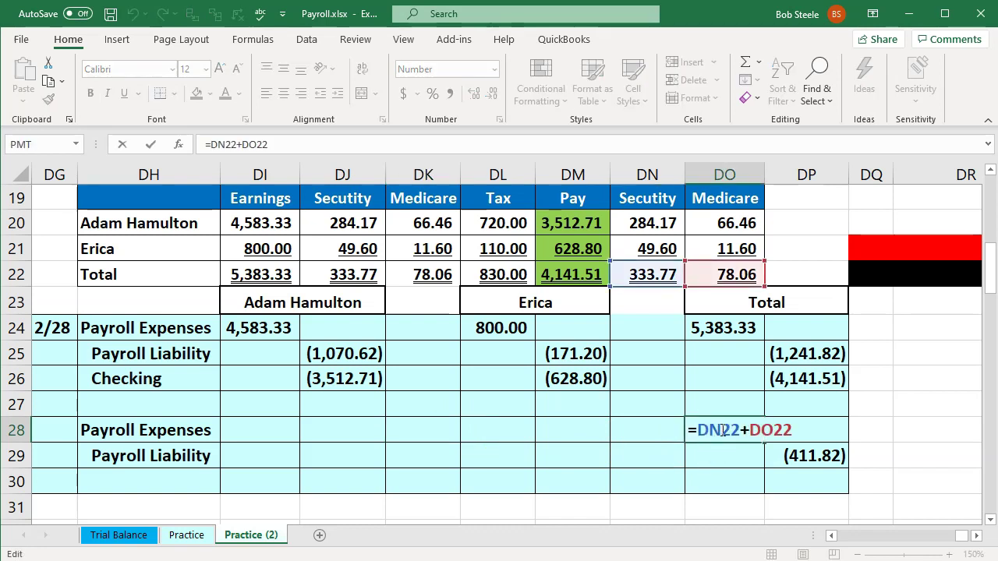
key(Return)
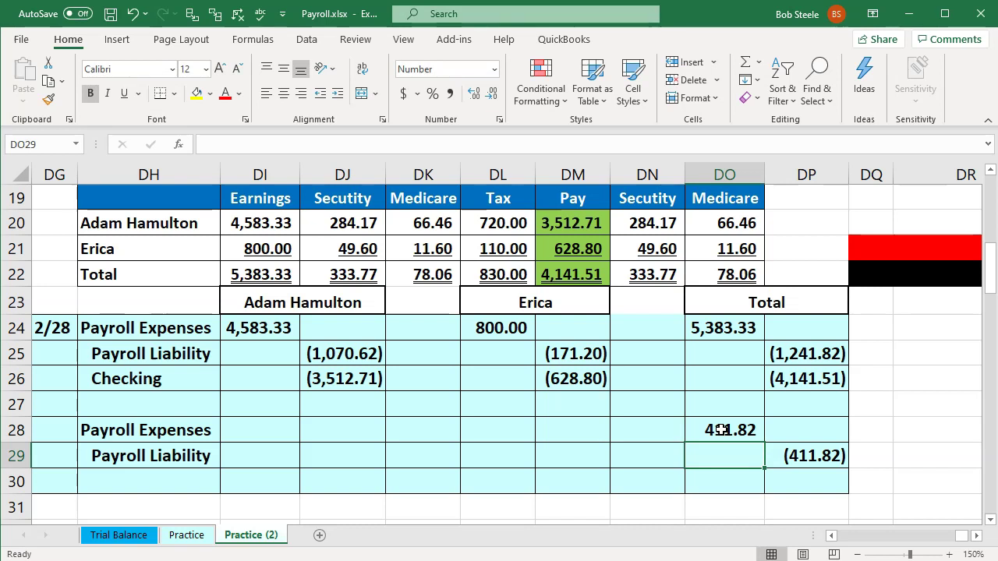
click(808, 452)
click(573, 451)
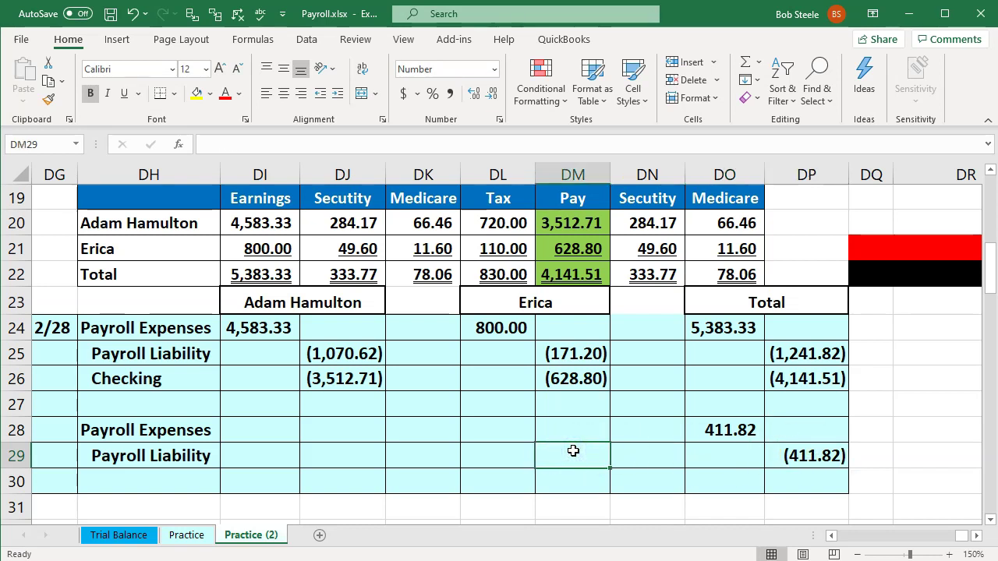
Step: Compare the combined entry in DO24:DP26 with both employees' entries in DI24:DJ26 and DL24:DM26, then review the employer tax entry in DO28:DP29
click(729, 329)
mouse_move(729, 328)
mouse_down()
mouse_move(772, 352)
mouse_move(776, 366)
mouse_up()
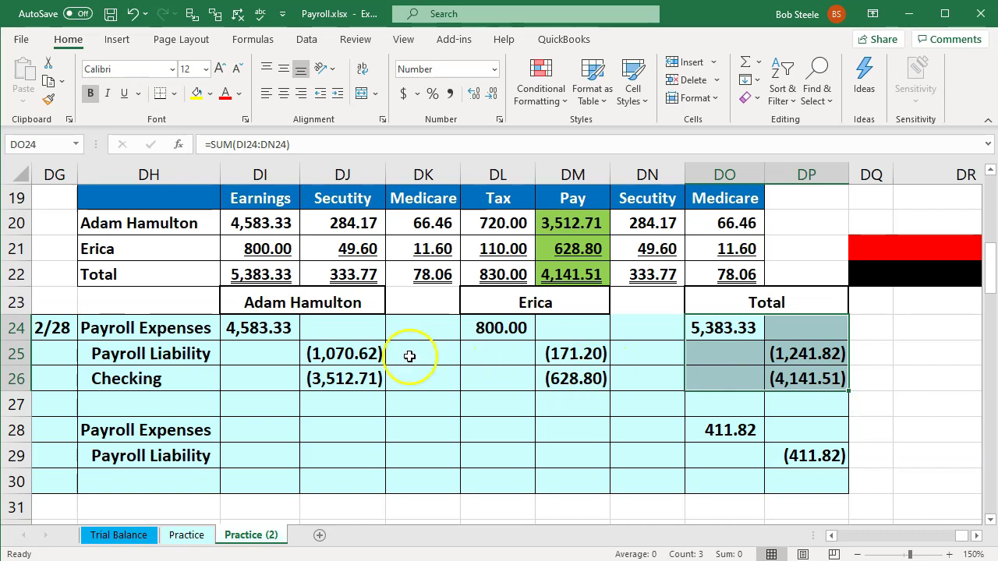
drag(277, 328, 329, 367)
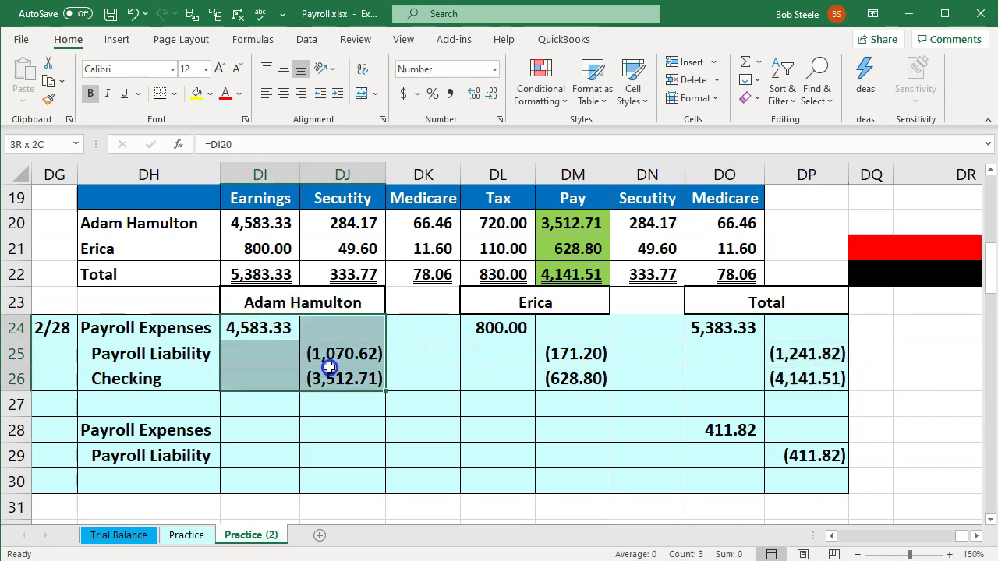
drag(508, 328, 581, 374)
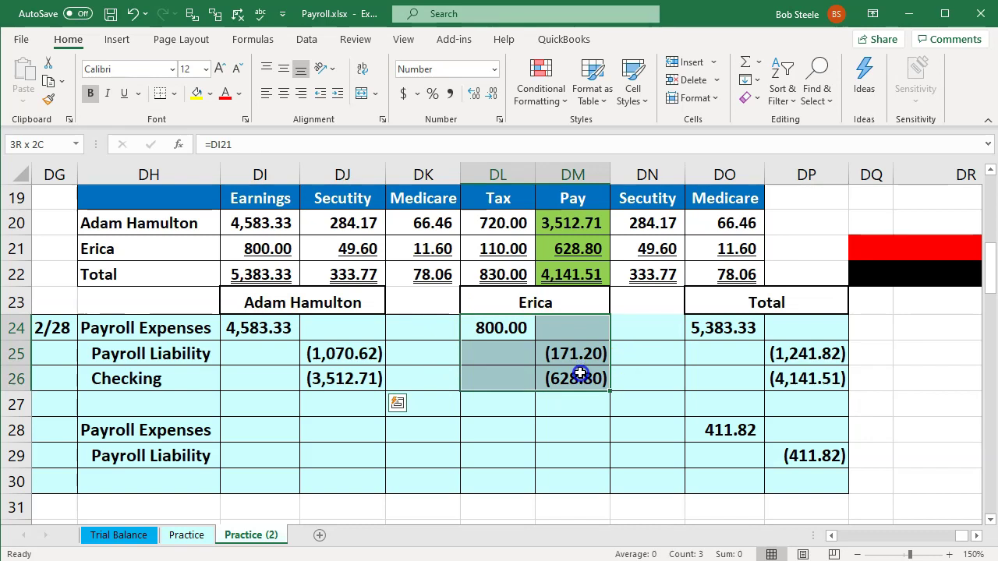
drag(704, 425, 777, 452)
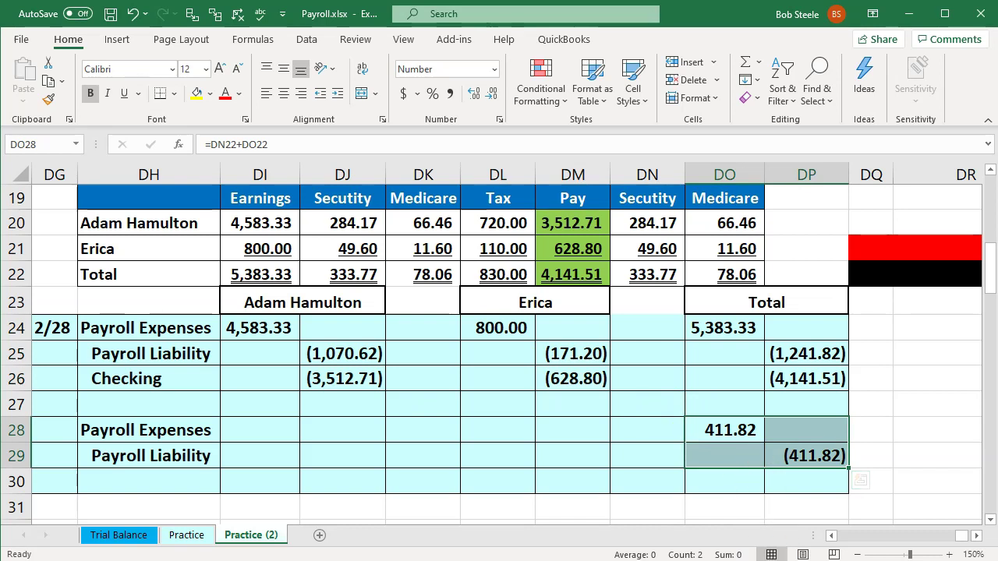
Step: Switch to QuickBooks Online and open the standard Trial Balance report
click(651, 560)
click(737, 534)
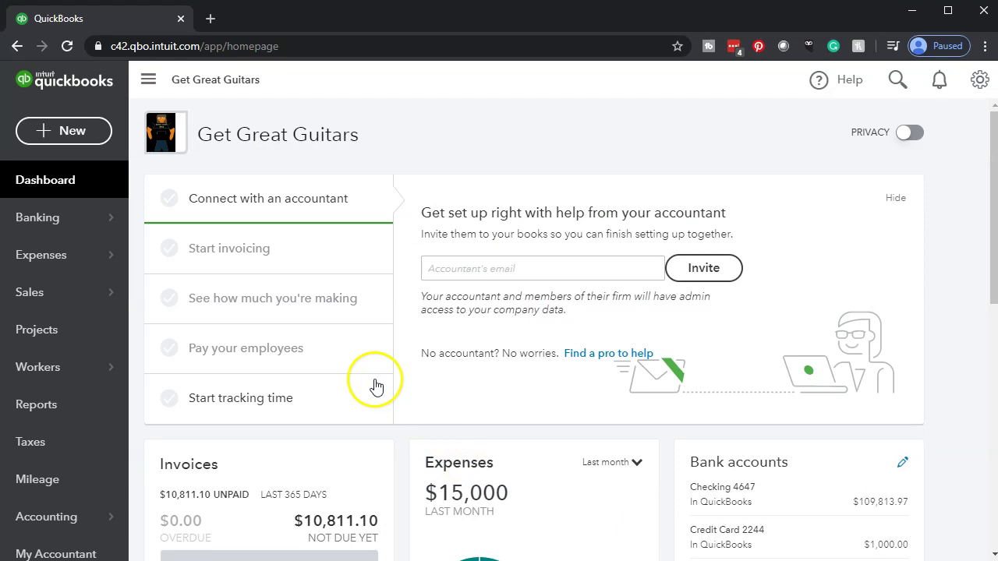
click(60, 407)
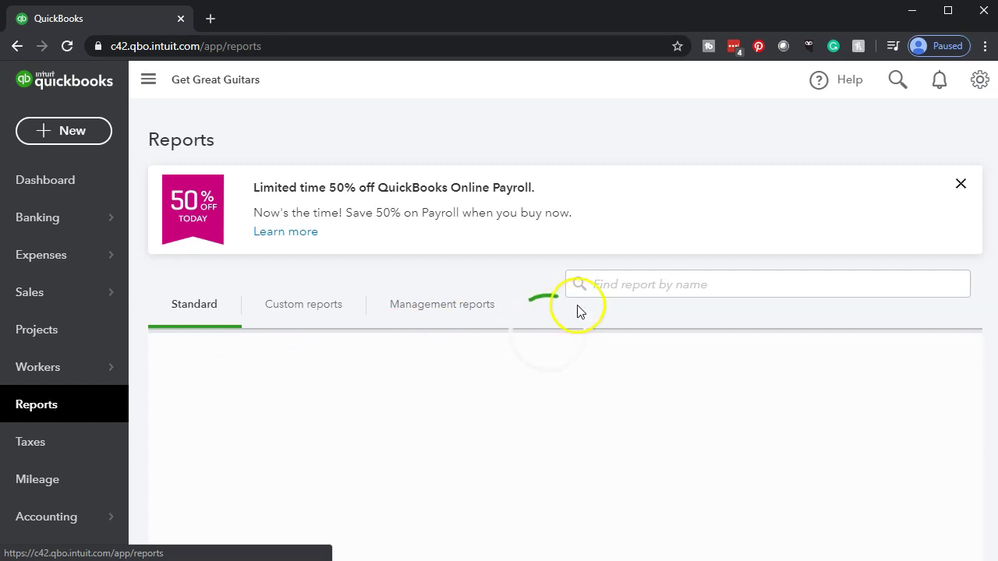
click(645, 284)
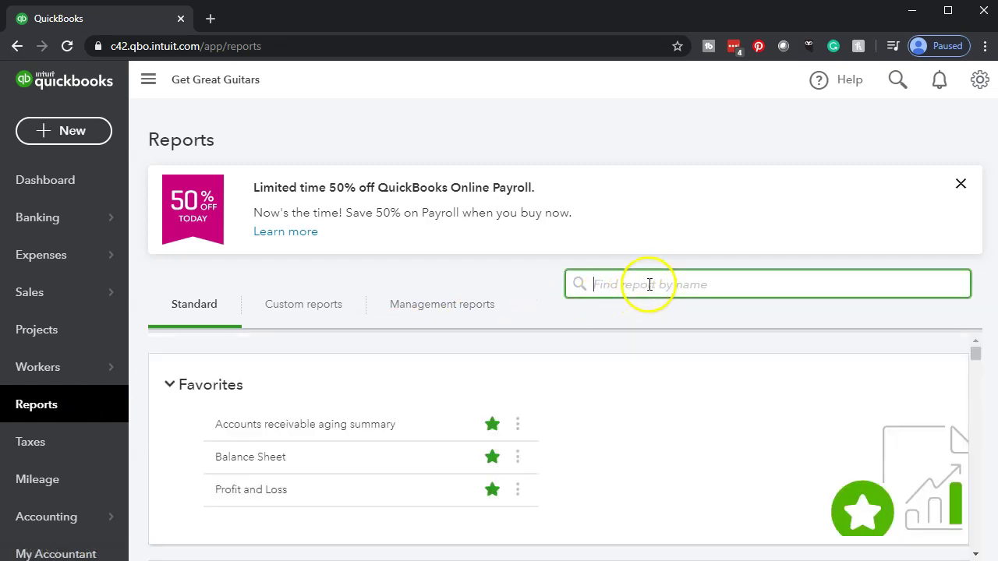
text(tri)
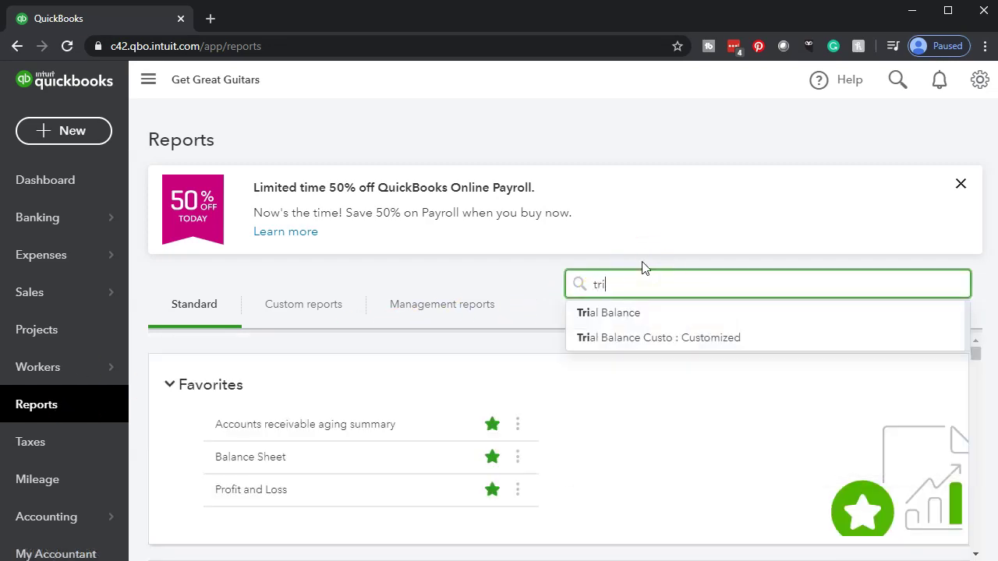
key(Down)
key(Return)
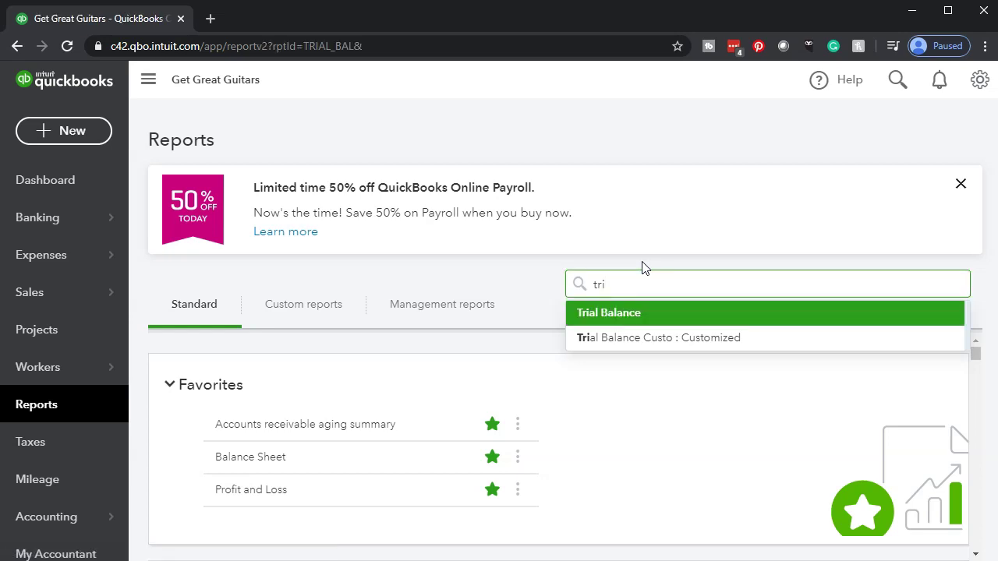
Step: Run the Trial Balance report for the period 01/01/2020 to 12/31/2020
scroll(641, 267, down, 3)
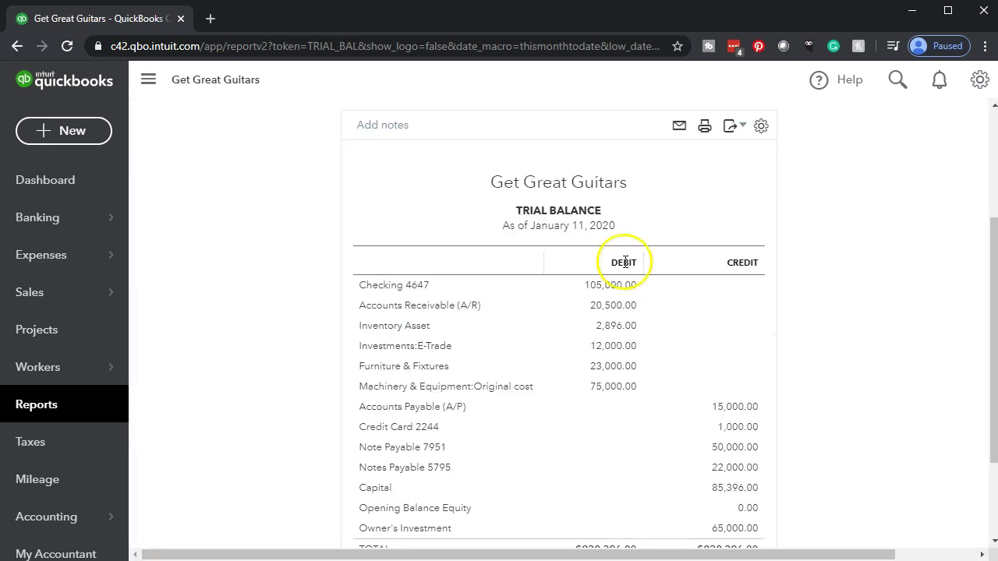
scroll(377, 332, up, 3)
drag(393, 196, 234, 196)
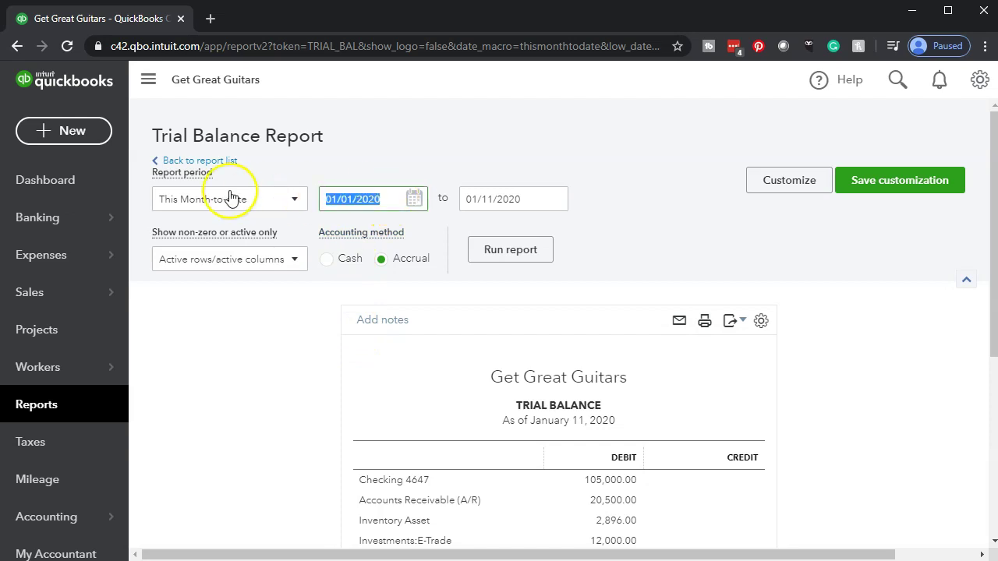
text(01/01/2020)
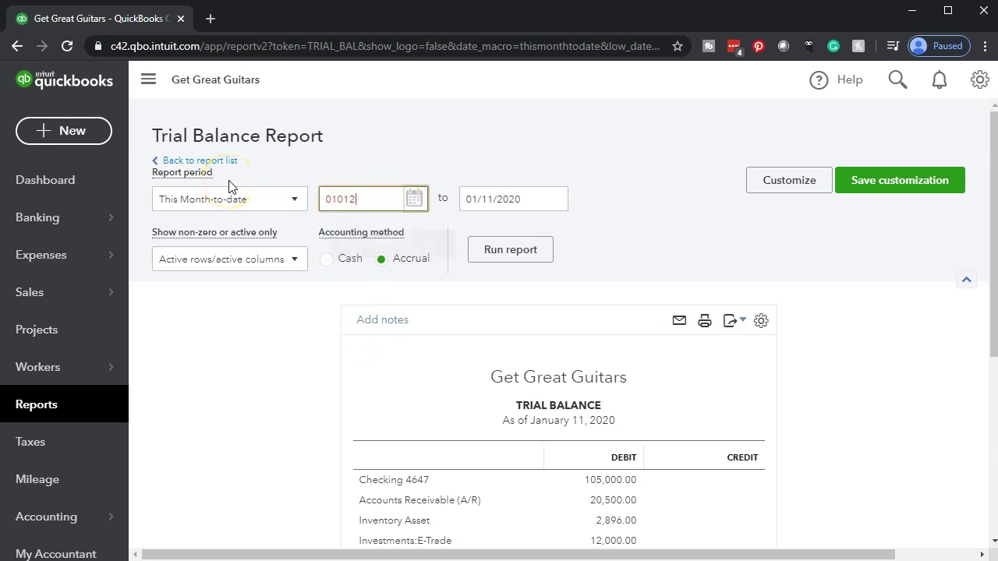
key(Tab)
text(12312020)
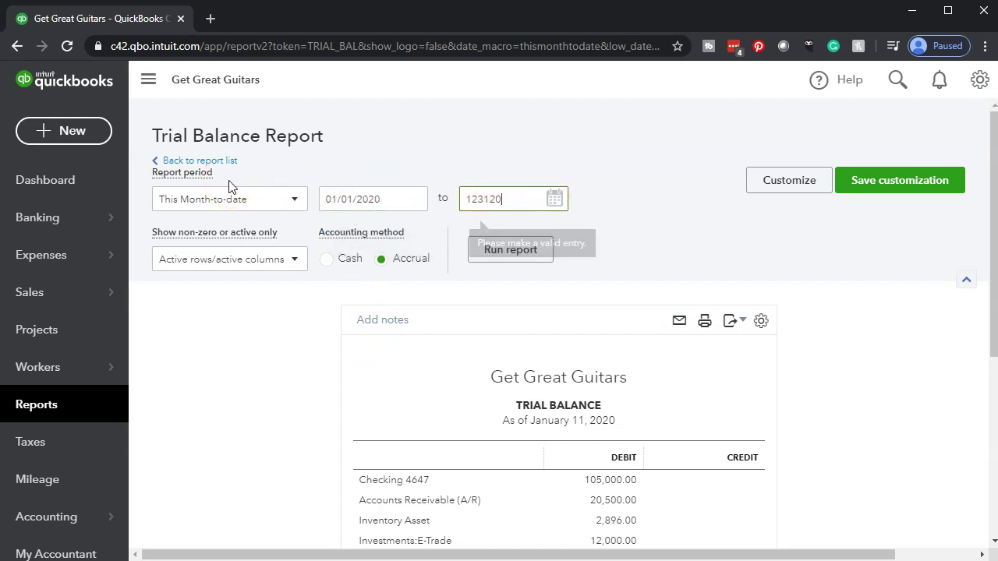
key(Tab)
click(508, 257)
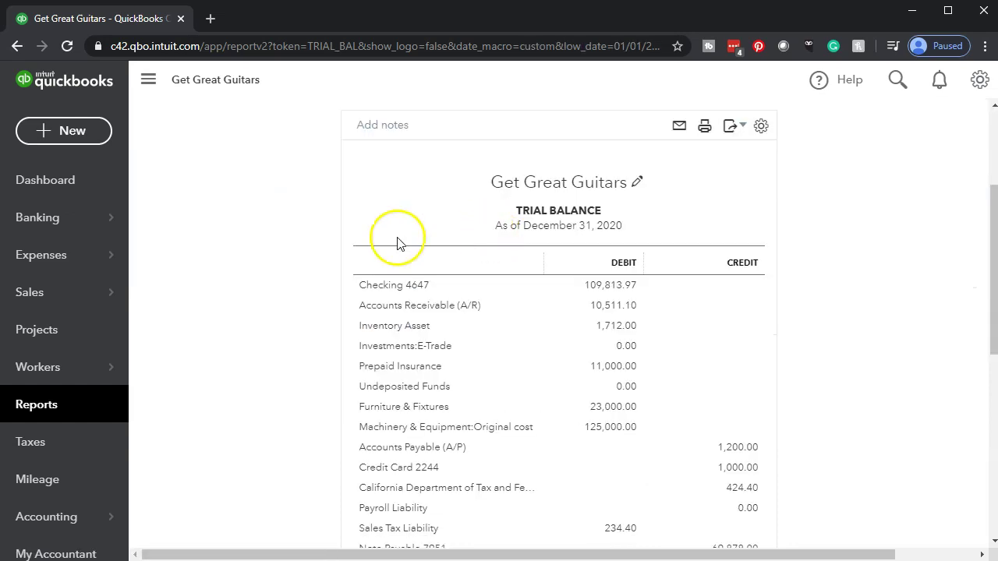
Step: Duplicate the QuickBooks browser tab and collapse the navigation menu in the copied Trial Balance
right_click(133, 22)
click(153, 75)
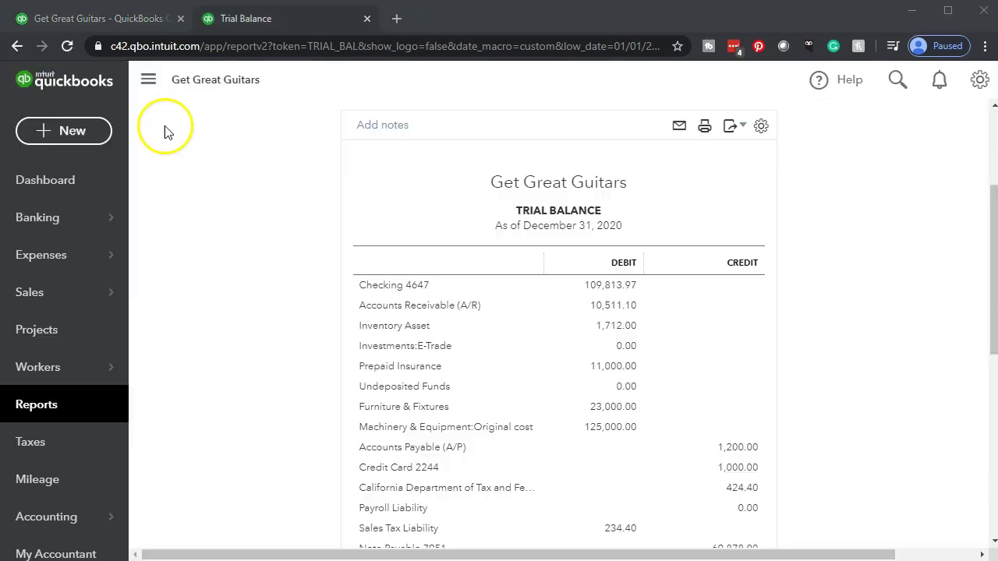
click(152, 87)
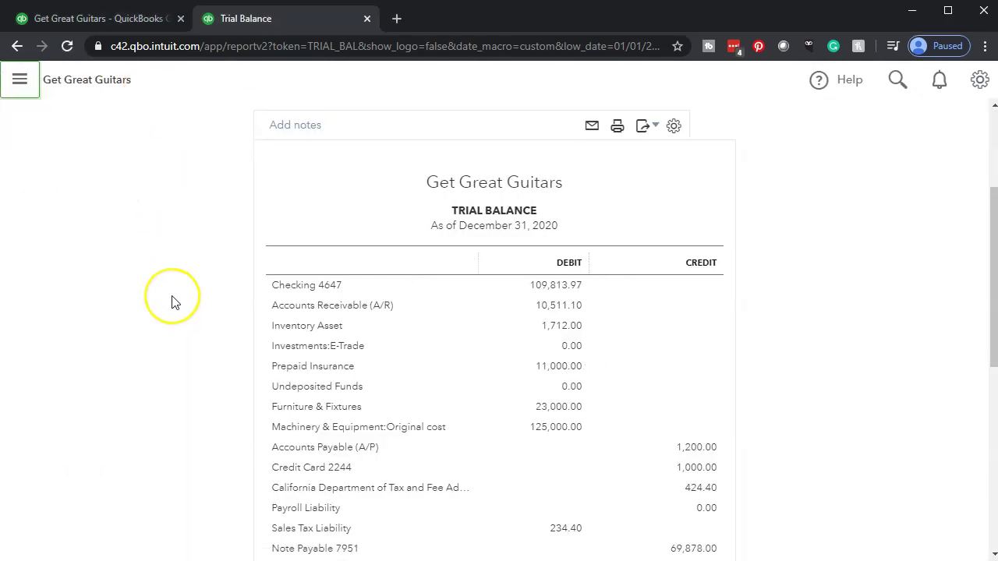
Step: Review the Checking, Payroll Liability, Payroll Expense and Payroll Taxes accounts in the Trial Balance
scroll(174, 302, down, 1)
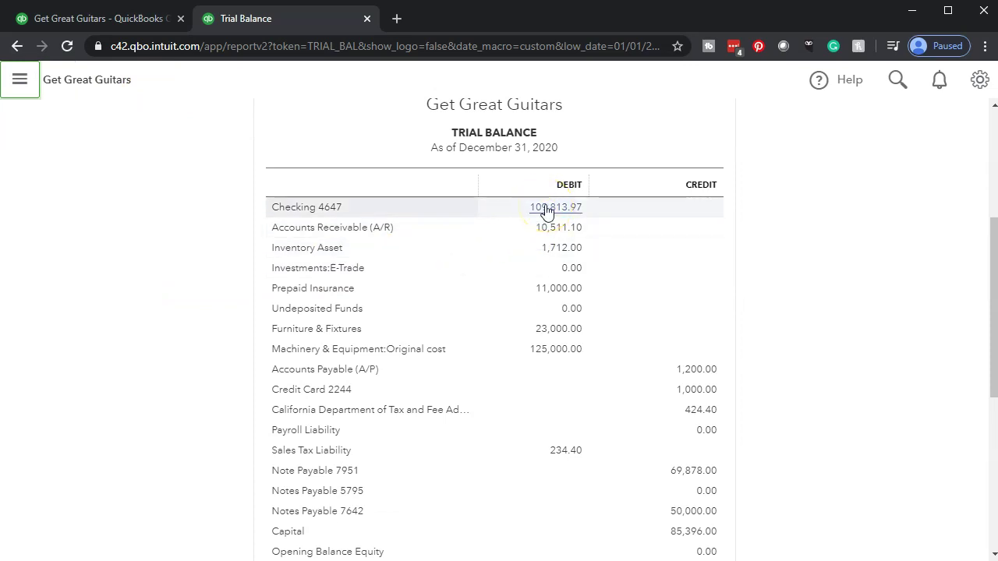
scroll(541, 336, down, 2)
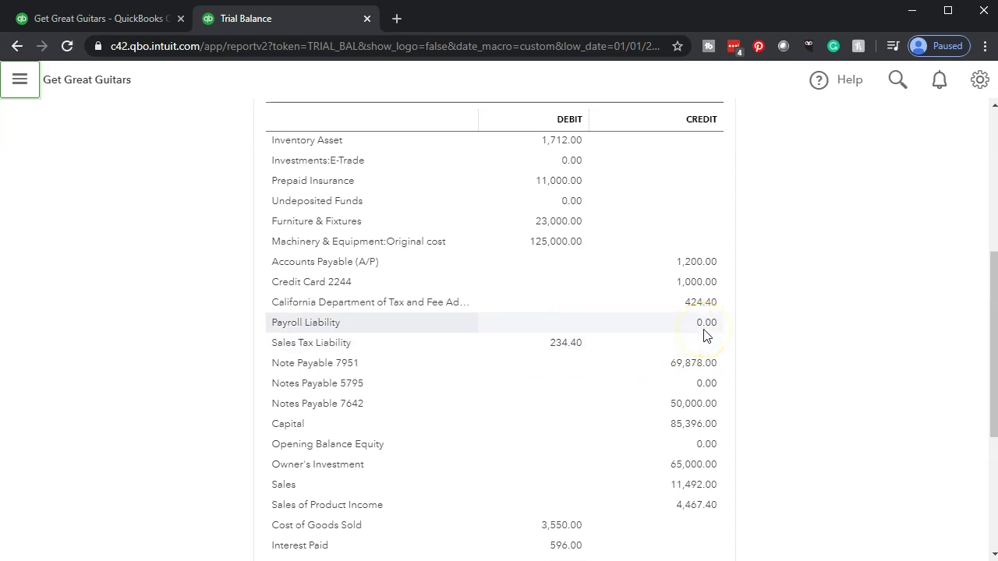
scroll(704, 335, down, 3)
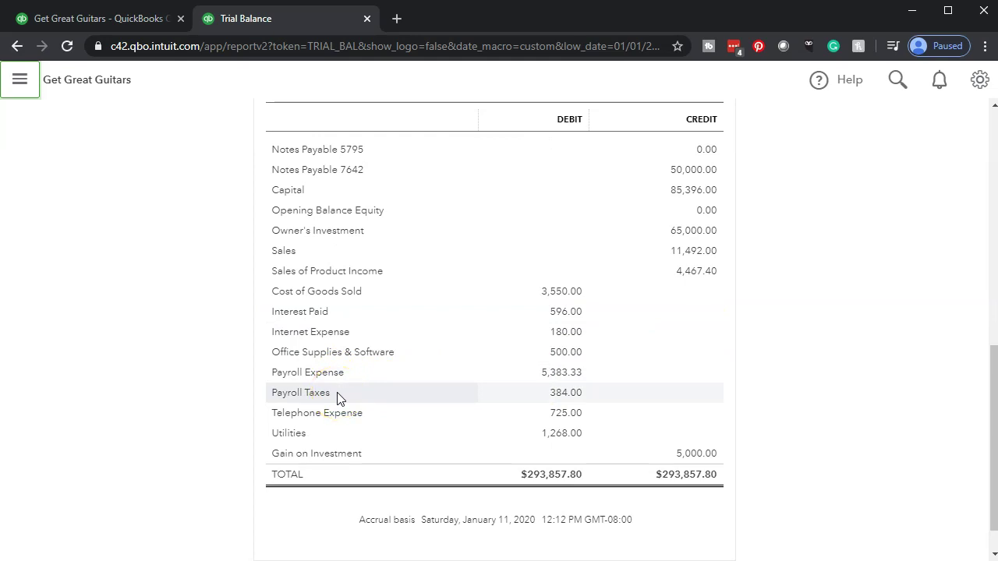
scroll(338, 395, up, 5)
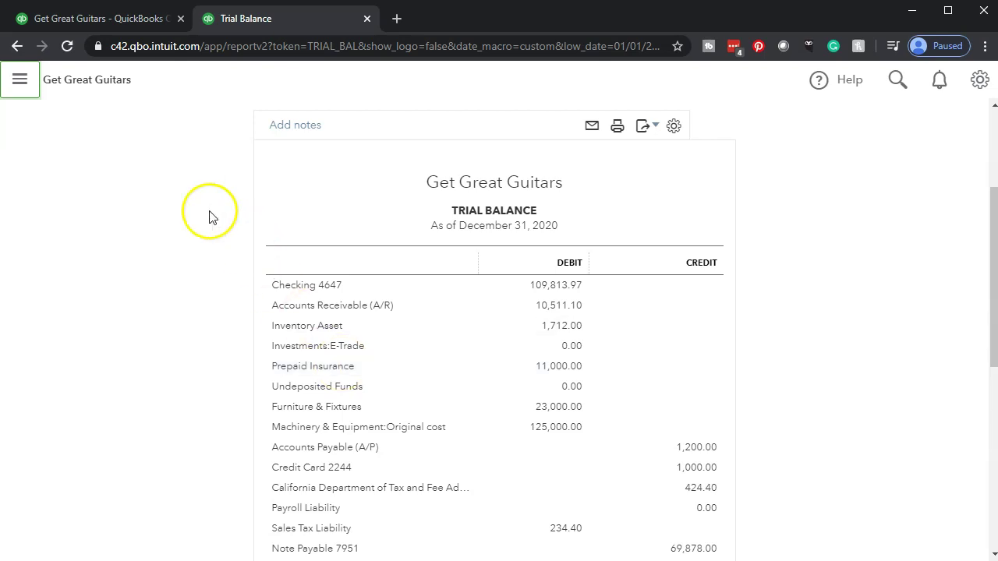
Step: Return to the original QuickBooks tab and start a new expense with the purpose Other reasons
click(111, 24)
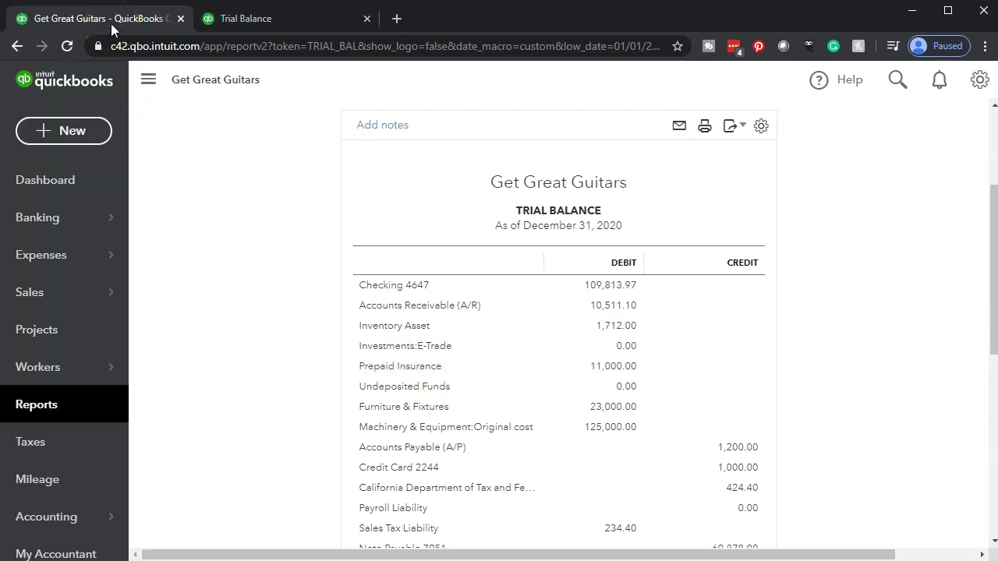
click(72, 138)
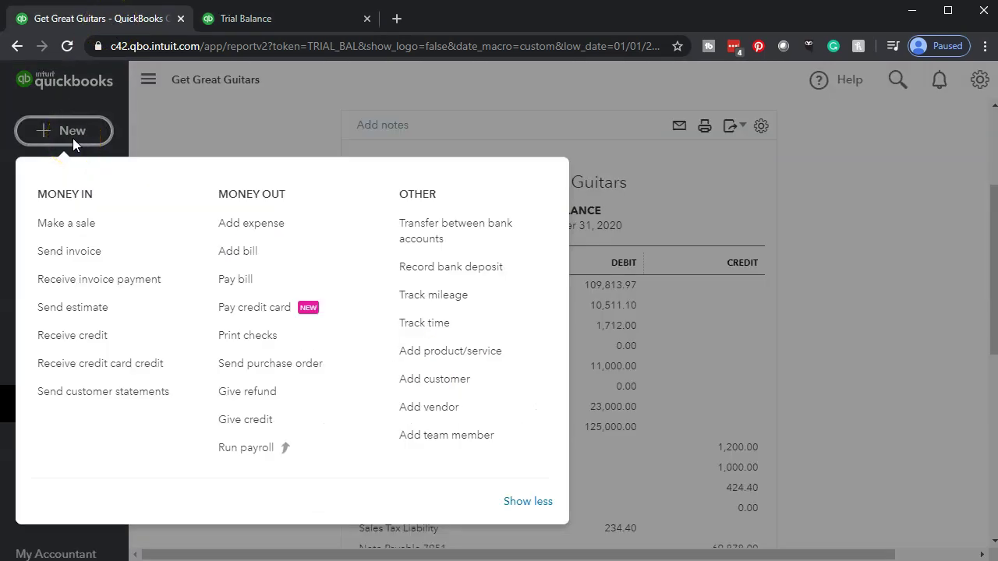
click(286, 234)
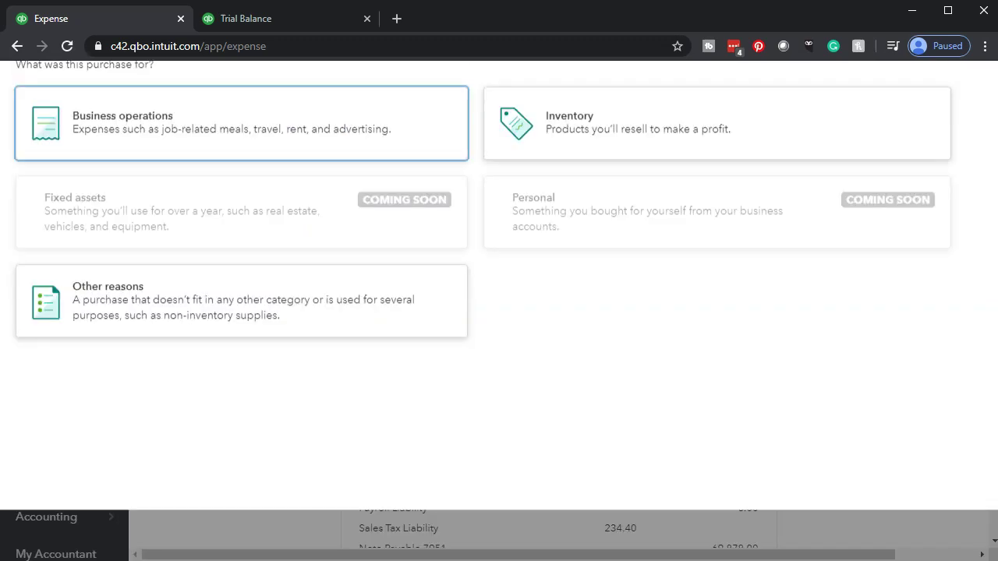
click(117, 368)
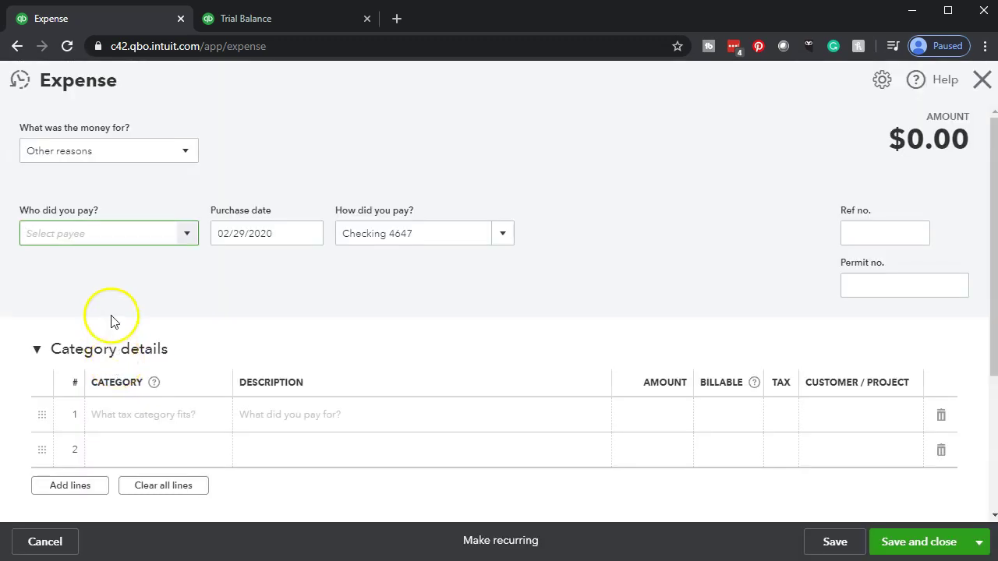
Step: Look up the first employee in the Excel payroll register and set them as the expense's payee, keeping Checking 4647 as the payment account
key(alt+Tab)
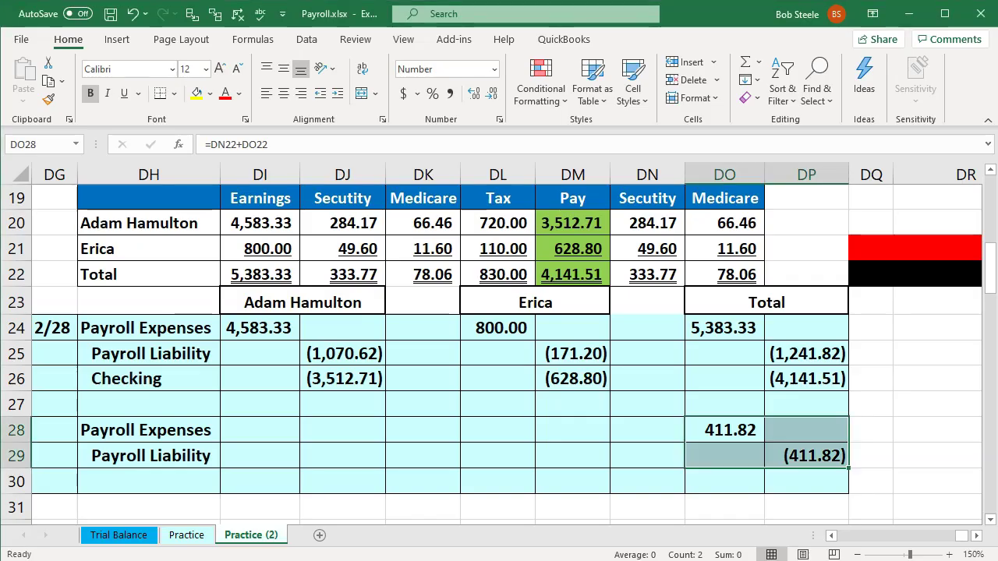
key(alt+Tab)
text(S)
key(BackSpace)
text(Adam Hamulton)
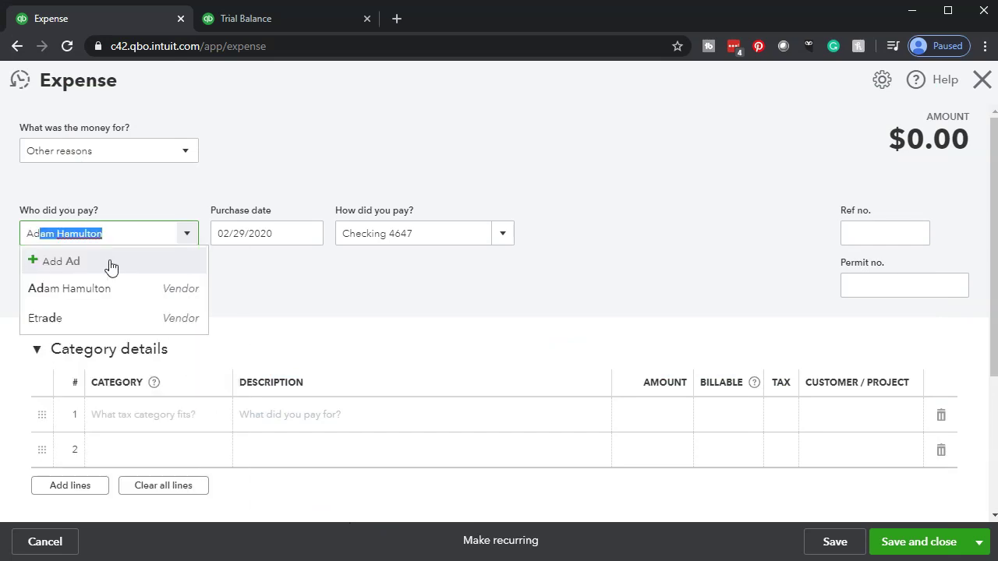
key(Tab)
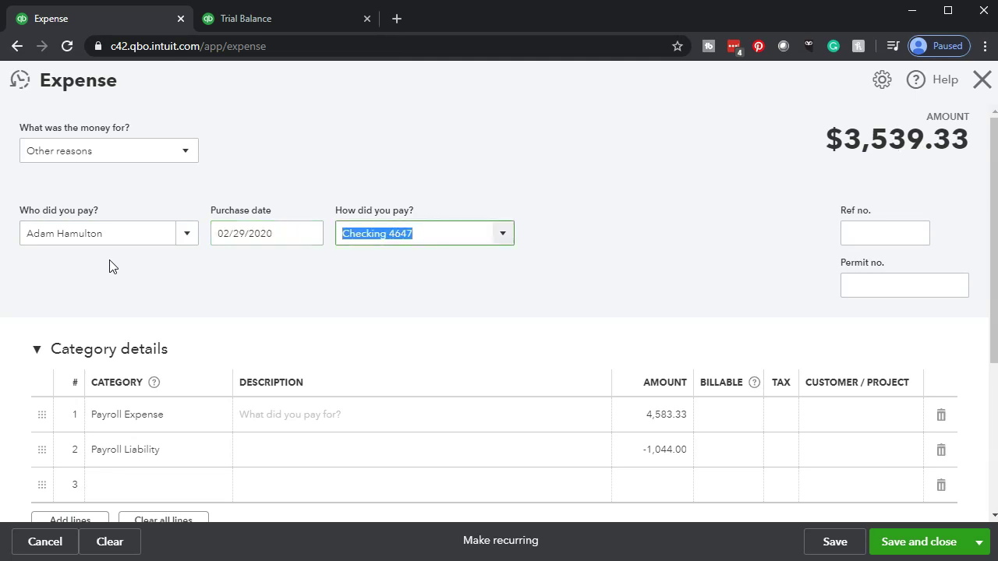
key(Tab)
Step: Compare the expense's Payroll Expense amount with the first employee's earnings in the Excel payroll register, then return to the QuickBooks expense
click(130, 438)
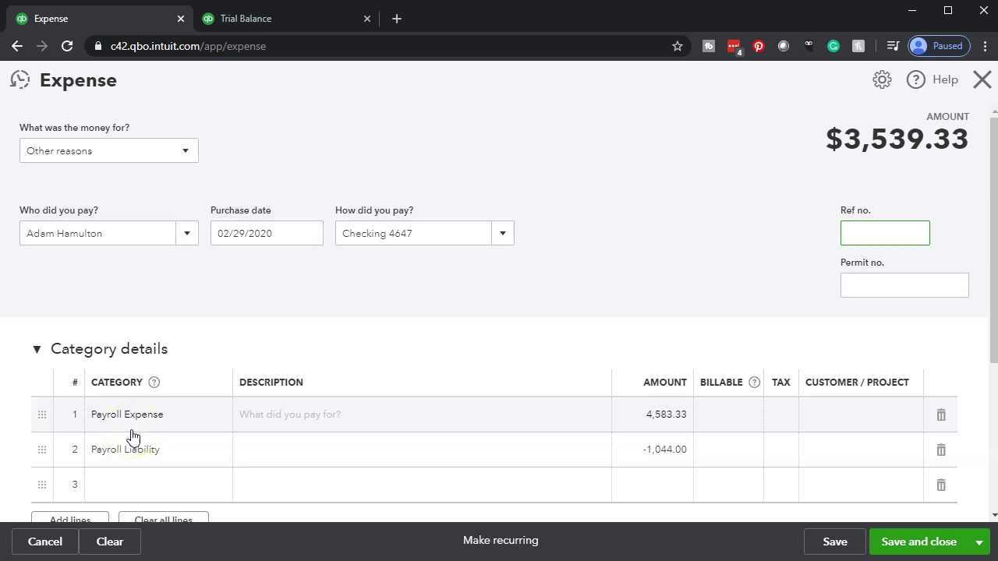
click(135, 483)
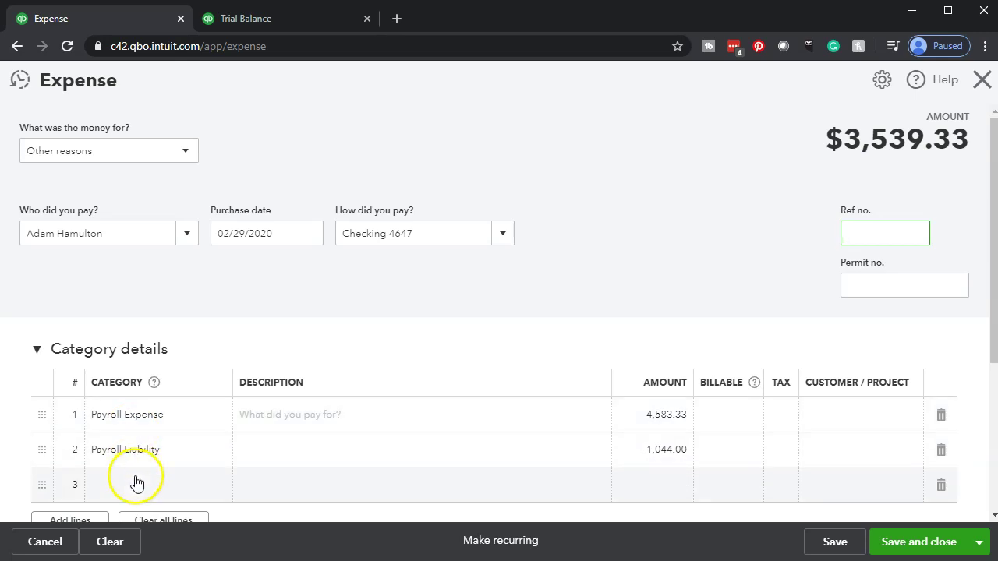
click(618, 418)
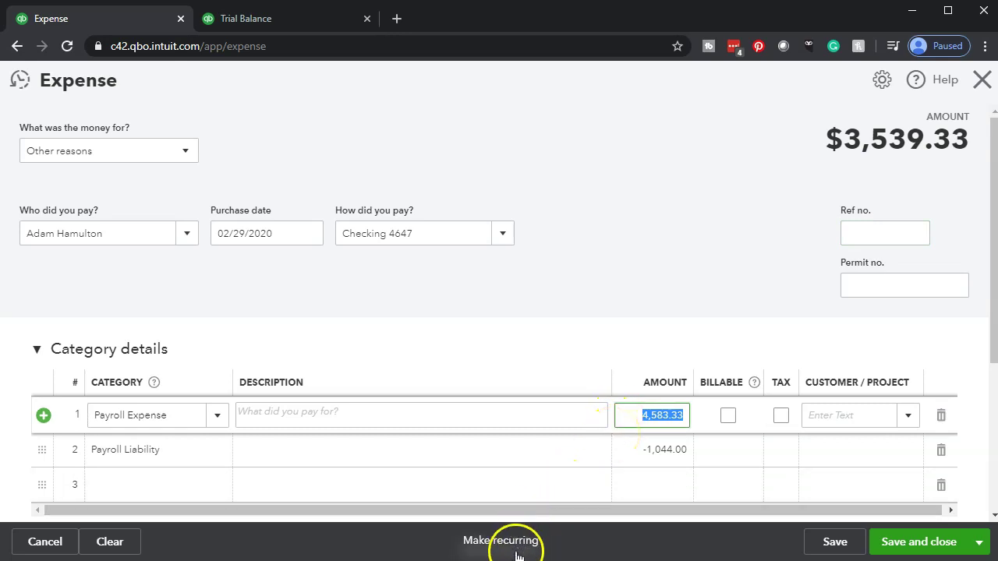
key(alt+Tab)
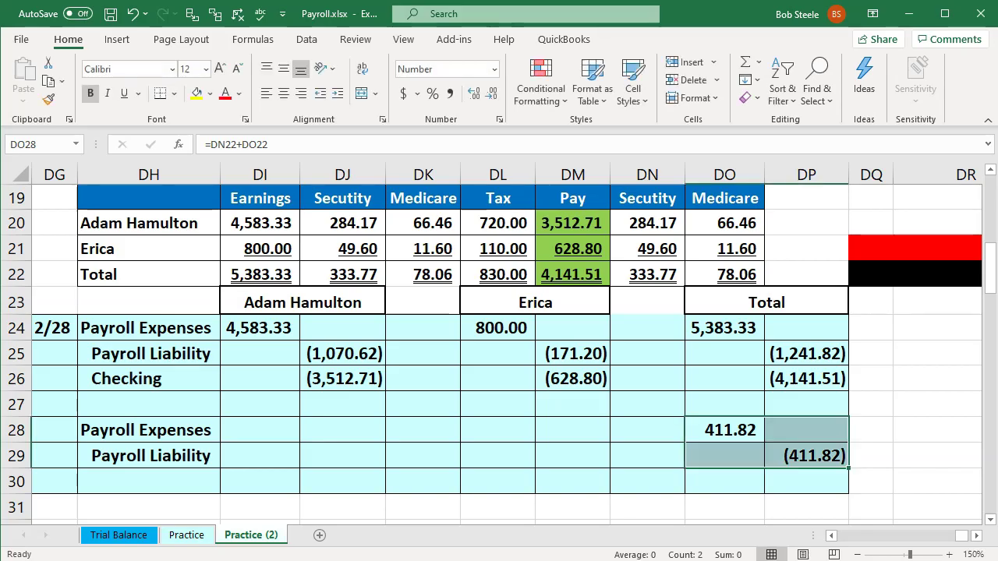
click(484, 425)
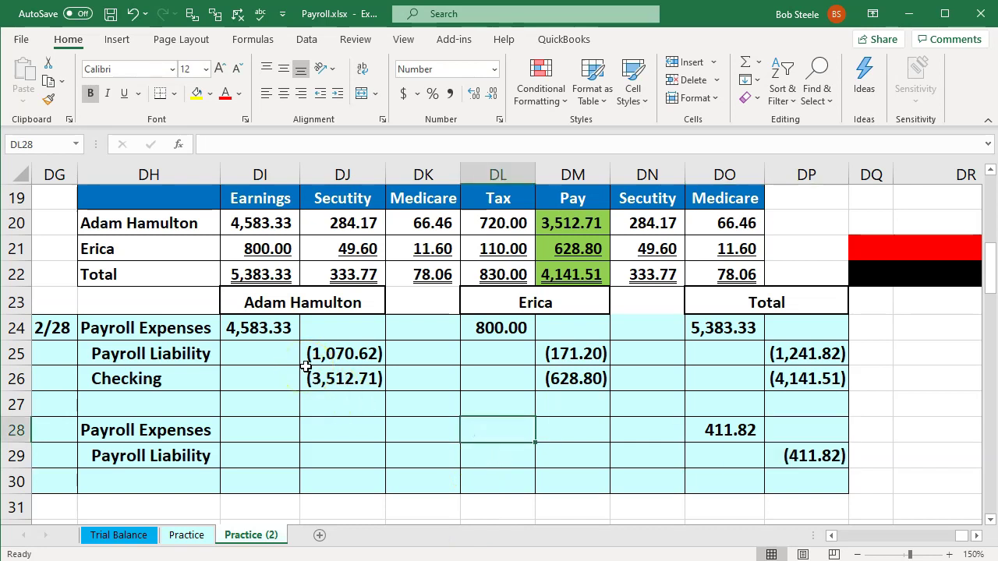
click(261, 224)
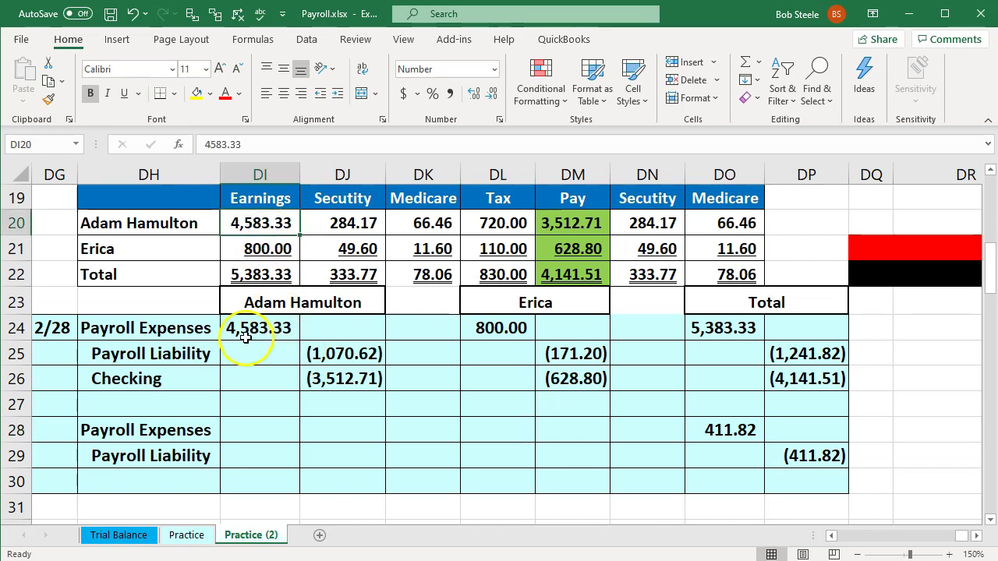
key(alt+Tab)
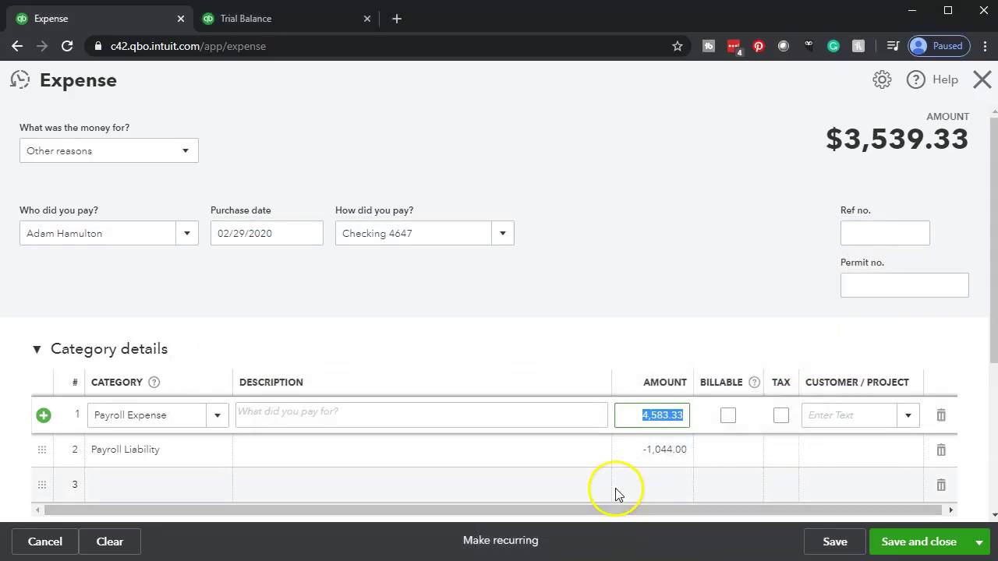
Step: Total the first employee's Social Security, Medicare and tax withholdings in Excel and set the expense's Payroll Liability amount to -1,070.62
click(642, 452)
key(alt+Tab)
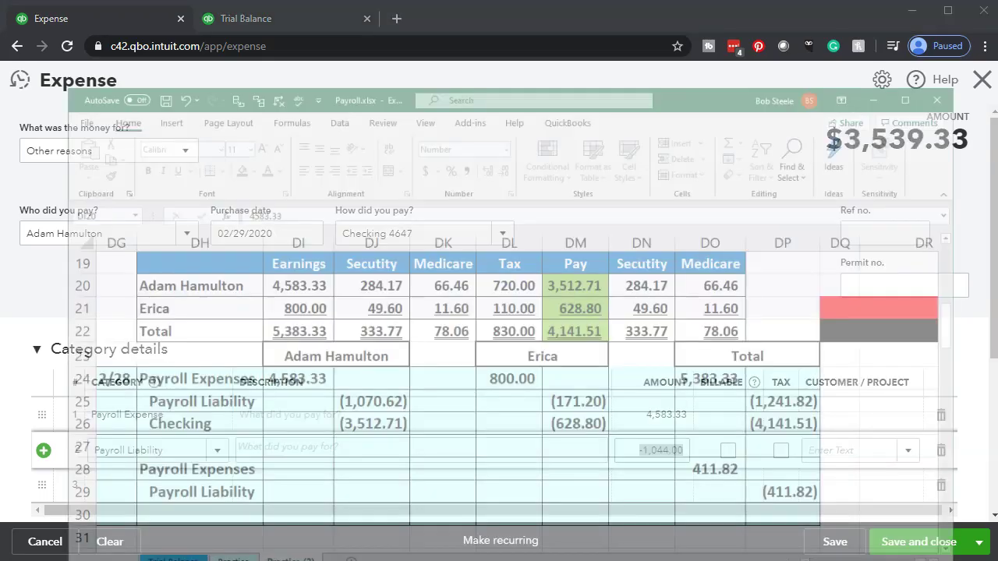
drag(366, 222, 464, 225)
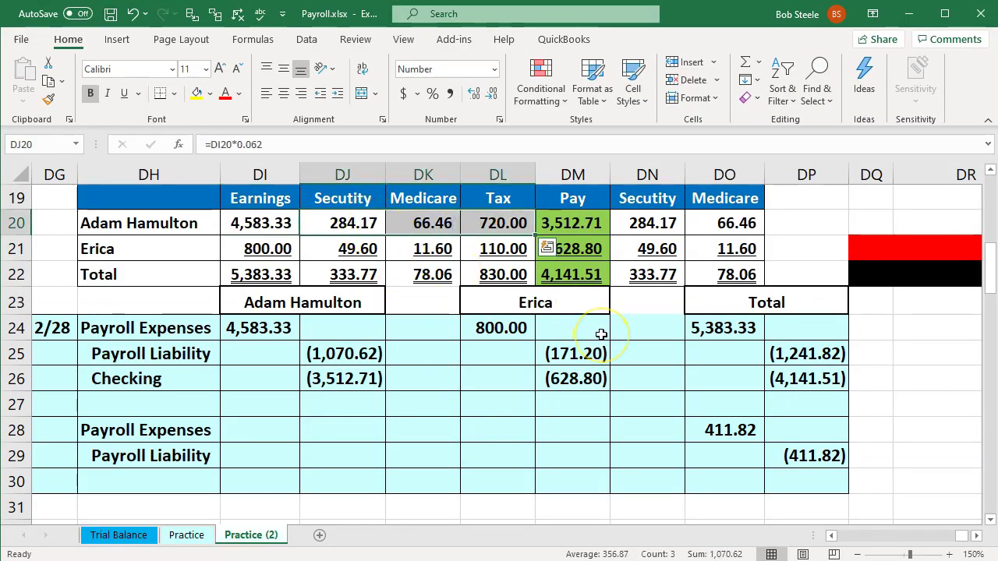
click(571, 560)
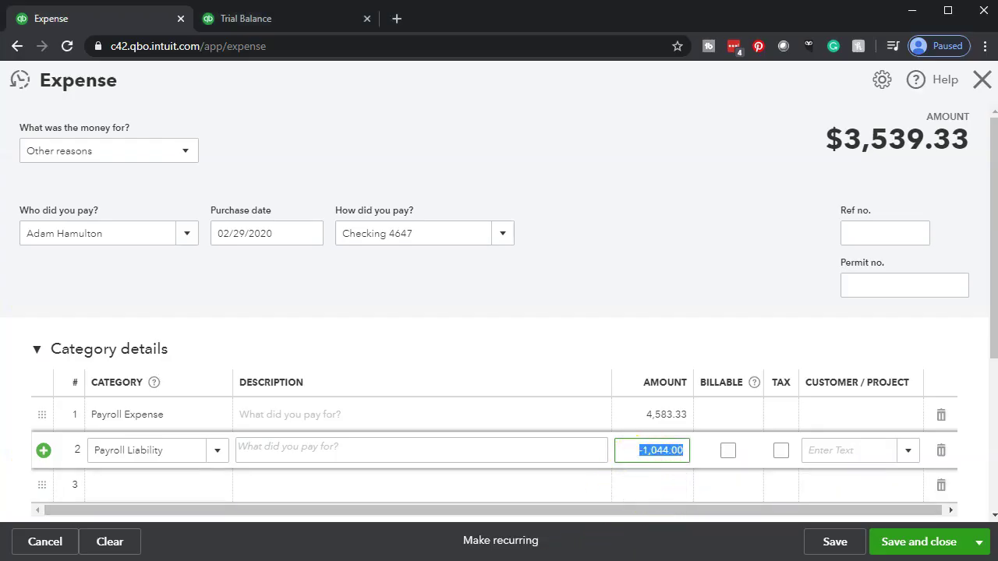
key(alt+Tab)
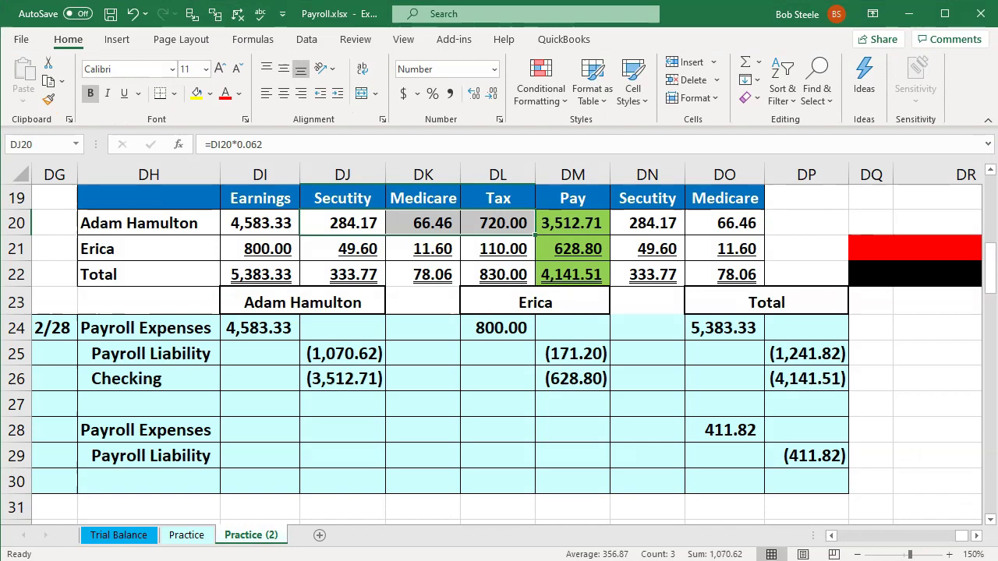
click(545, 560)
text(-1,07)
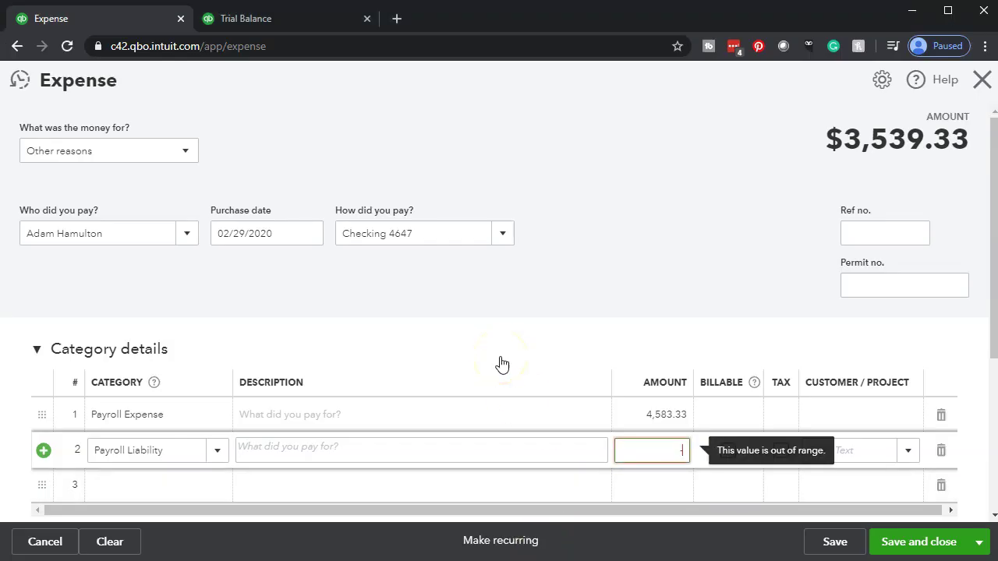
text(0.6)
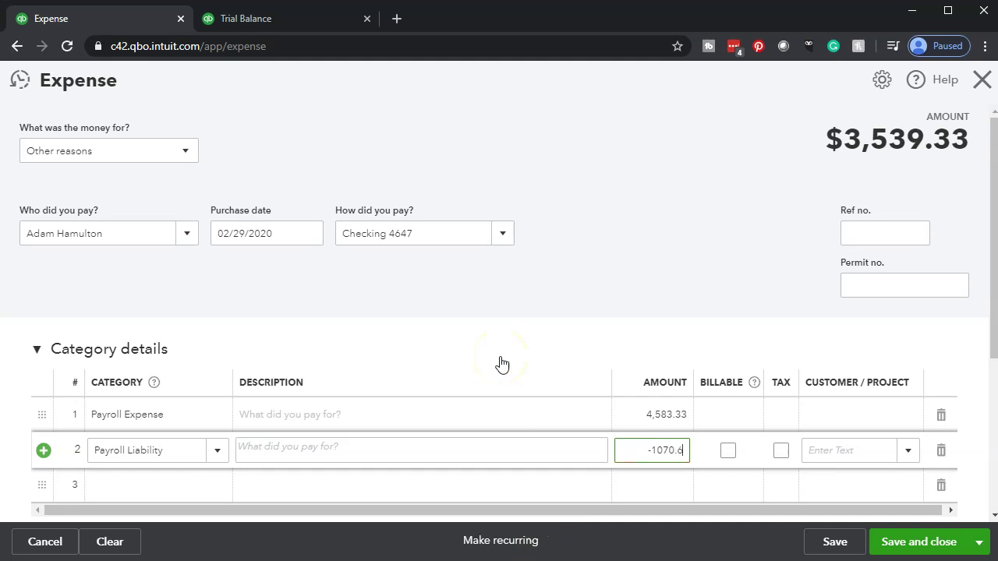
text(2)
key(Tab)
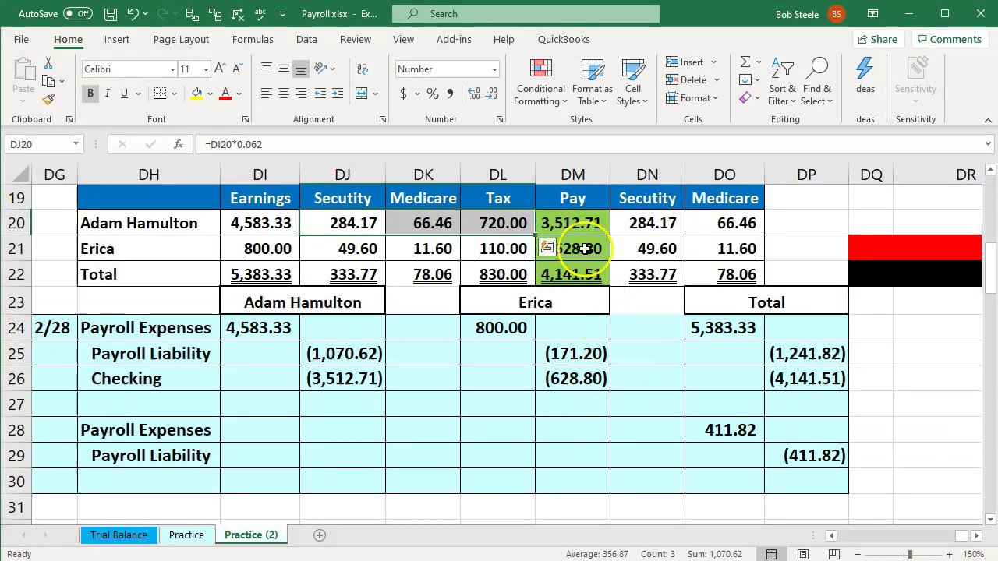
Step: Check the expense total against the first employee's net pay in Excel, then save the expense and start a new one
click(581, 225)
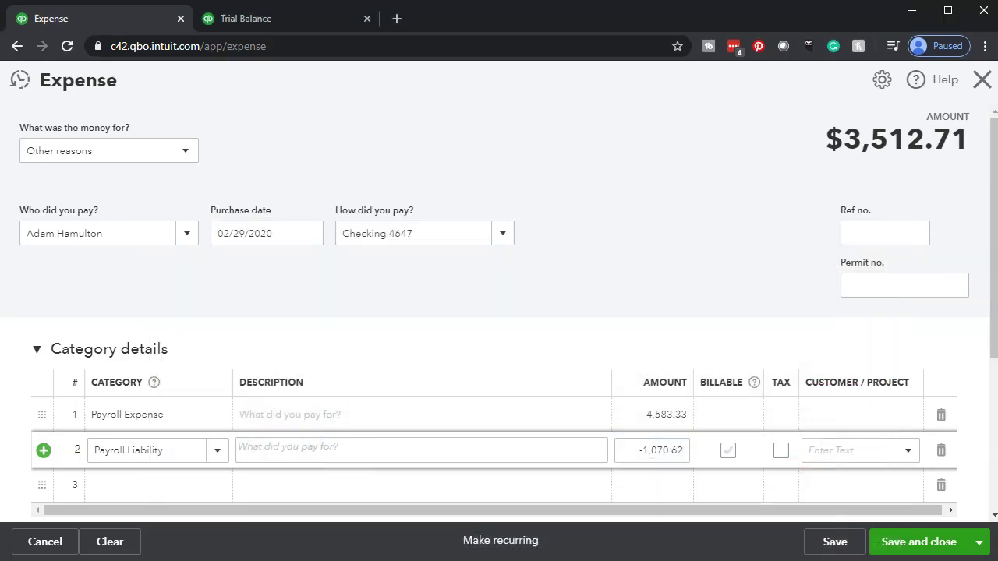
click(979, 545)
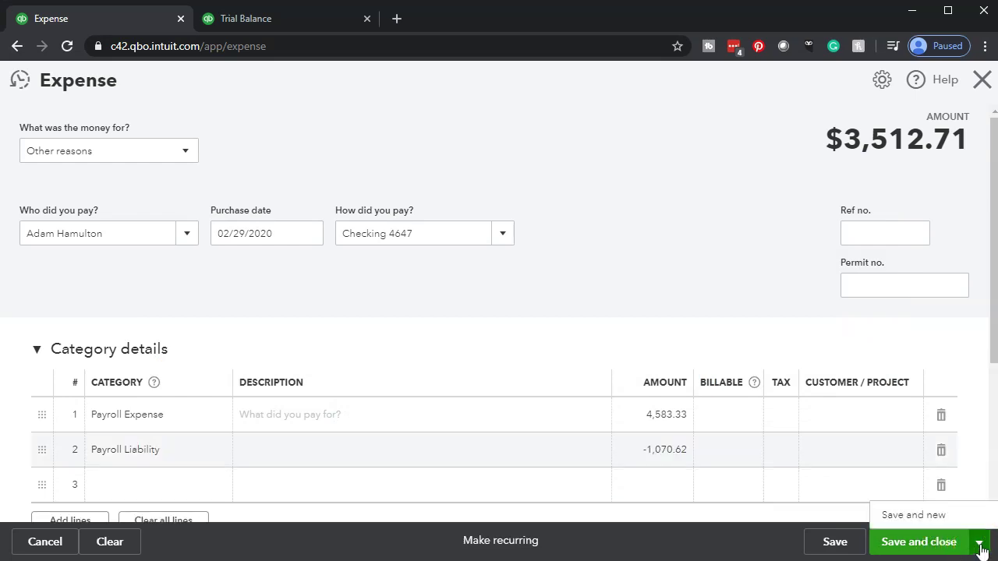
click(912, 516)
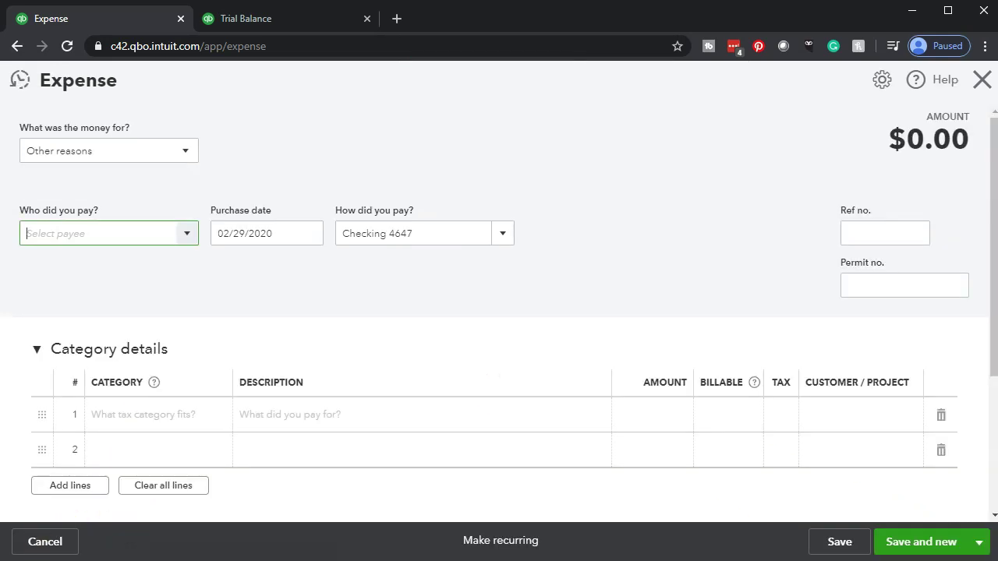
Step: Set the second employee, listed as a vendor, as the payee of the new expense
click(93, 236)
text(e)
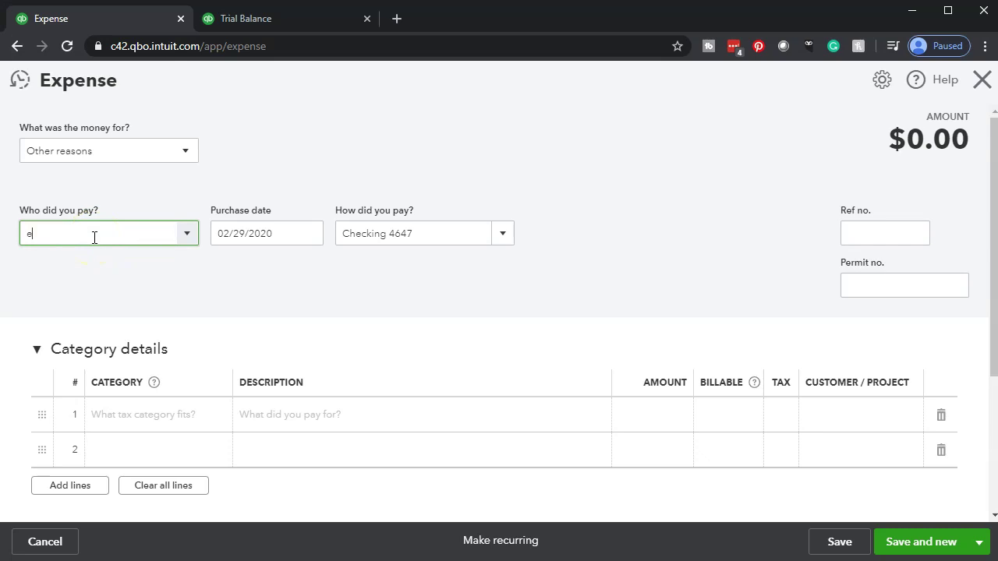
text(r)
key(BackSpace)
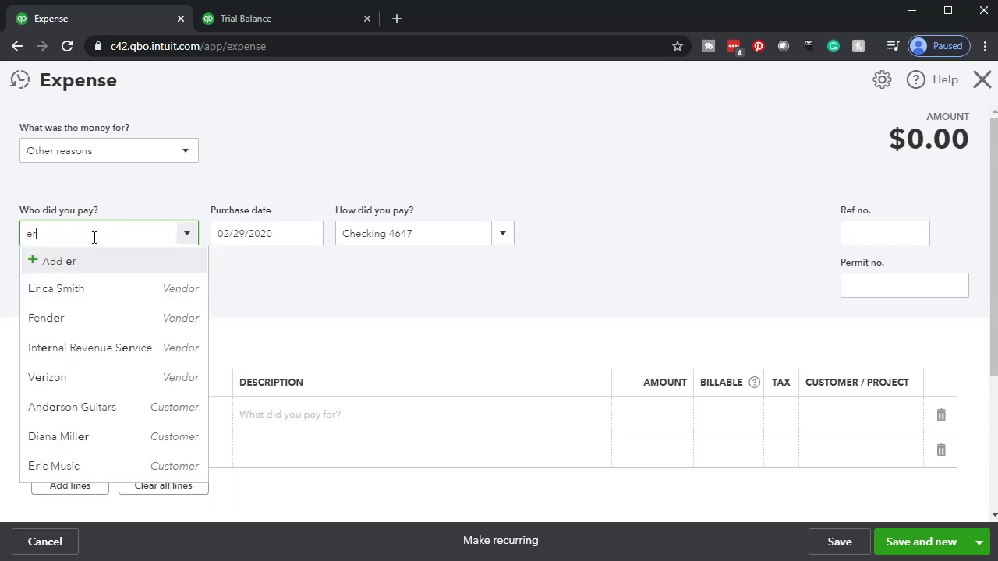
key(Down)
key(Tab)
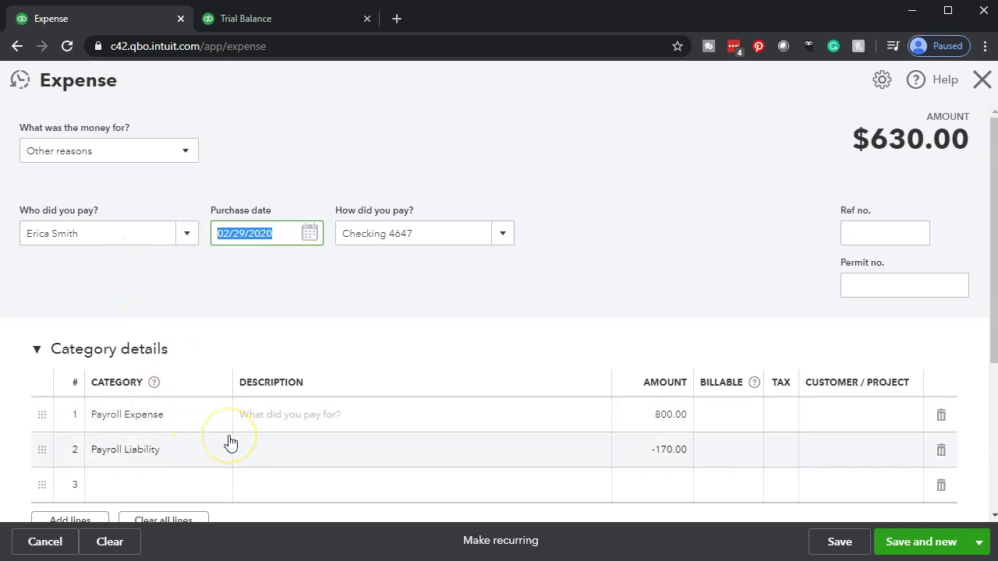
Step: Compare the second employee's earnings in the Excel payroll register with the Payroll Expense line of the new expense
click(413, 560)
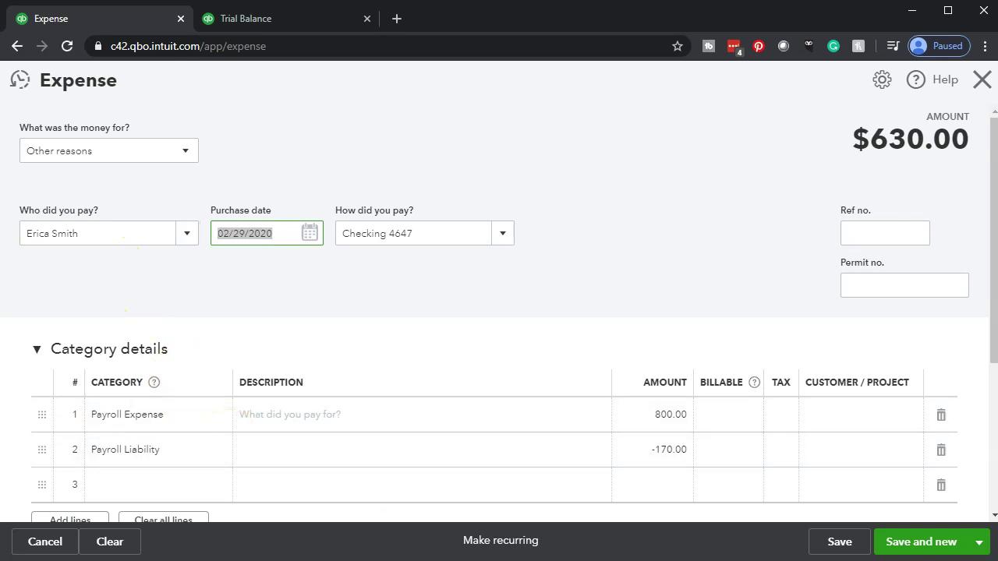
click(282, 253)
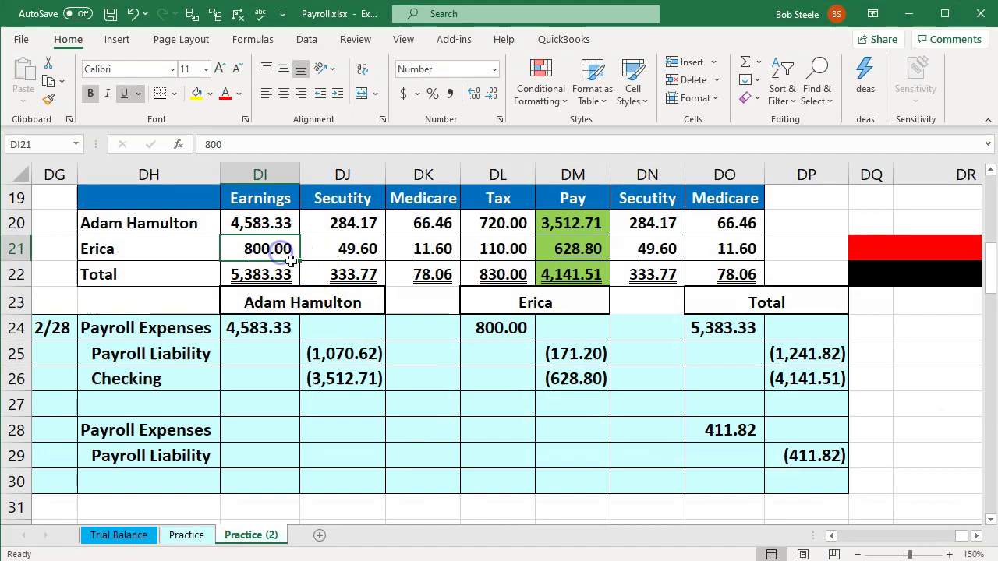
click(411, 560)
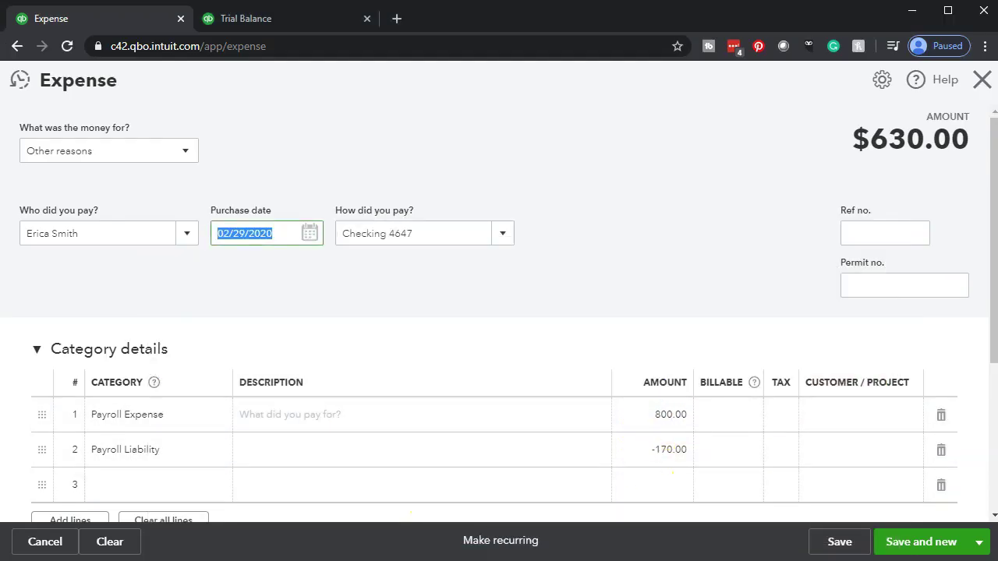
Step: Total the second employee's Social Security, Medicare and tax withholdings in Excel and set the expense's Payroll Liability amount to -171
click(485, 560)
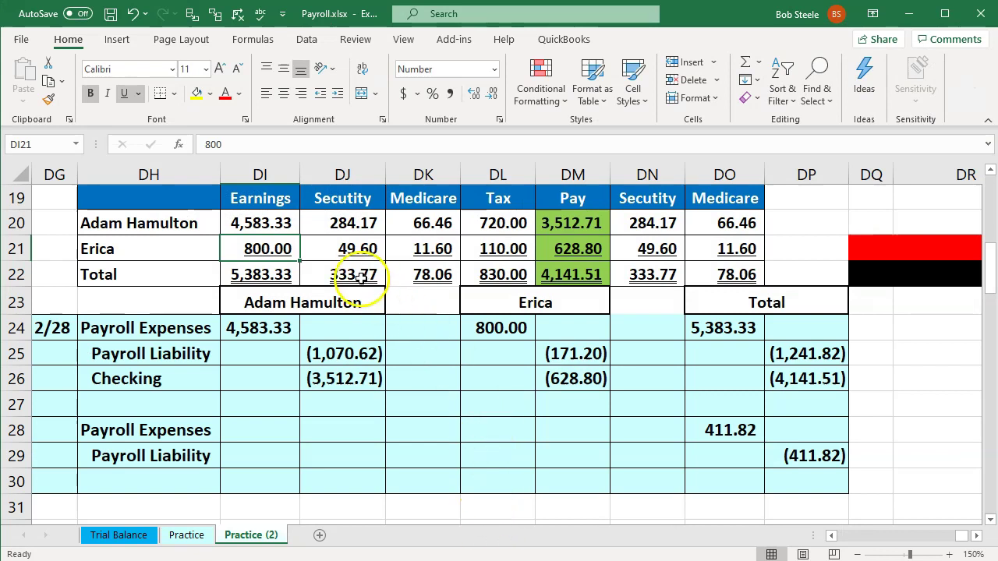
drag(356, 250, 477, 251)
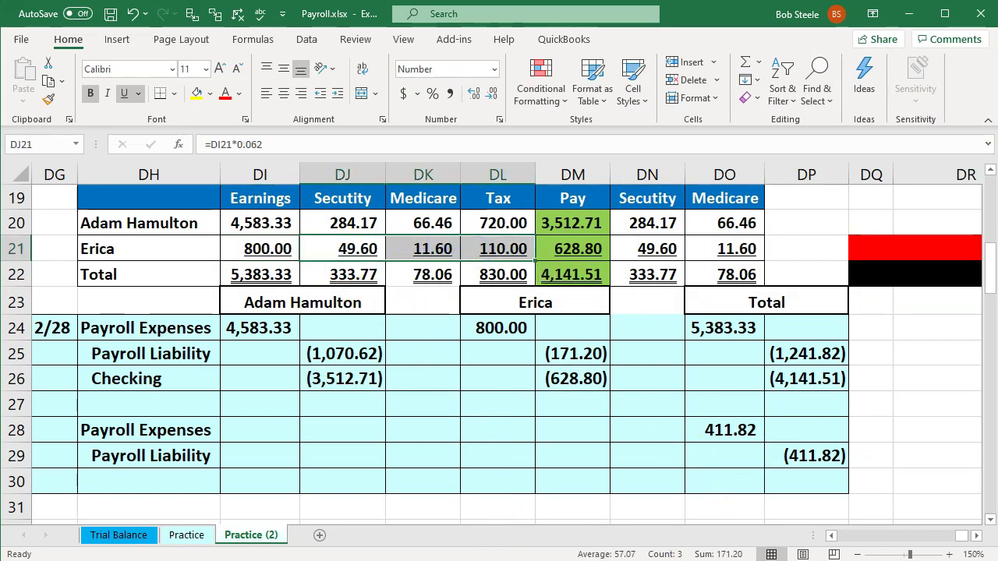
click(577, 560)
click(647, 455)
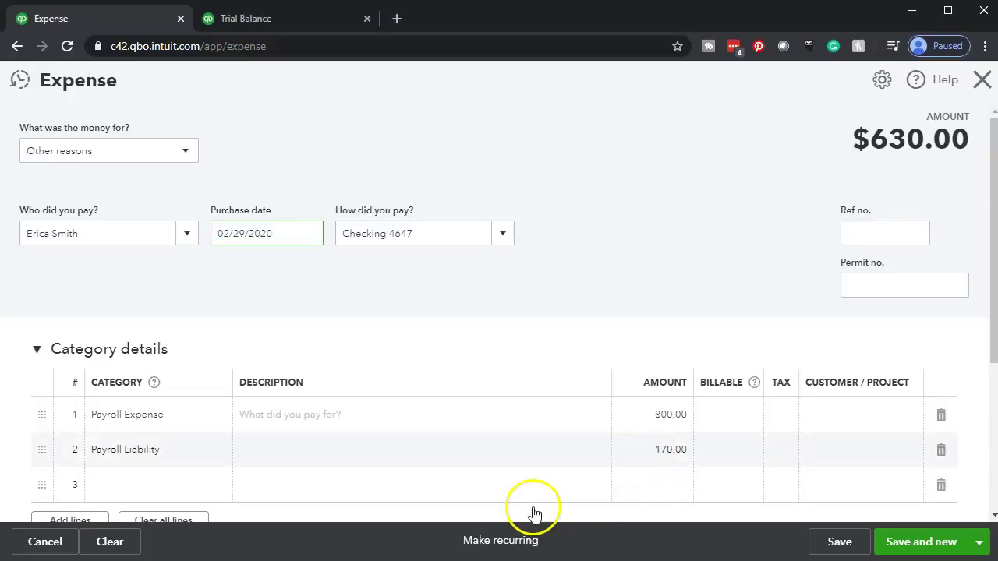
text(-171)
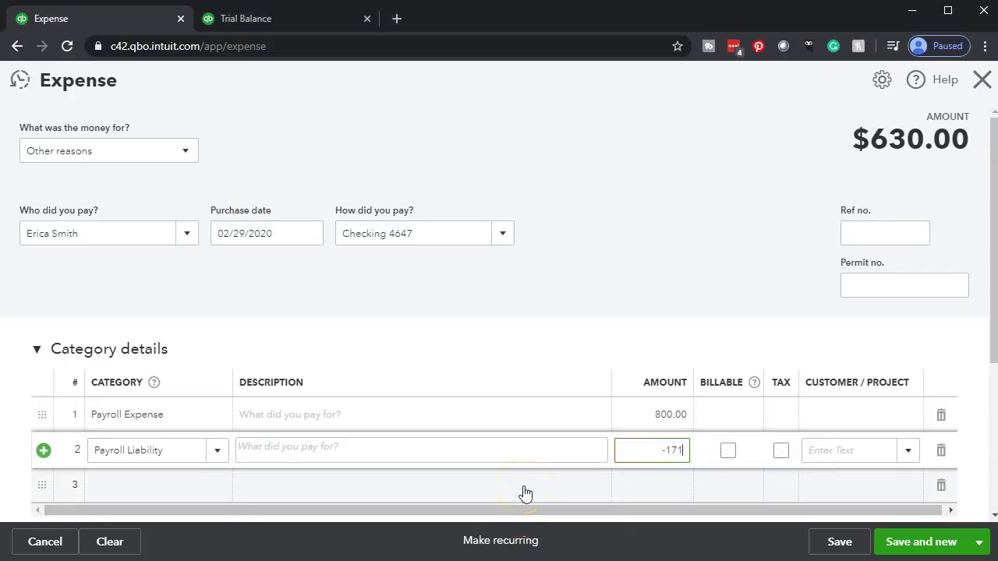
key(Tab)
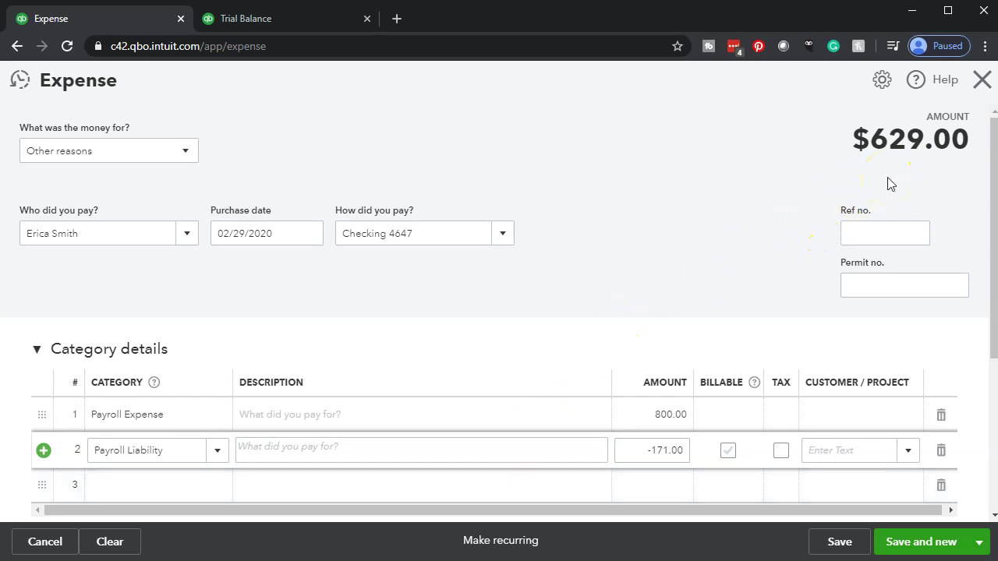
Step: Check the second employee's net pay in Excel, then return to the QuickBooks expense and correct the Payroll Liability amount to -171.20
key(alt+Tab)
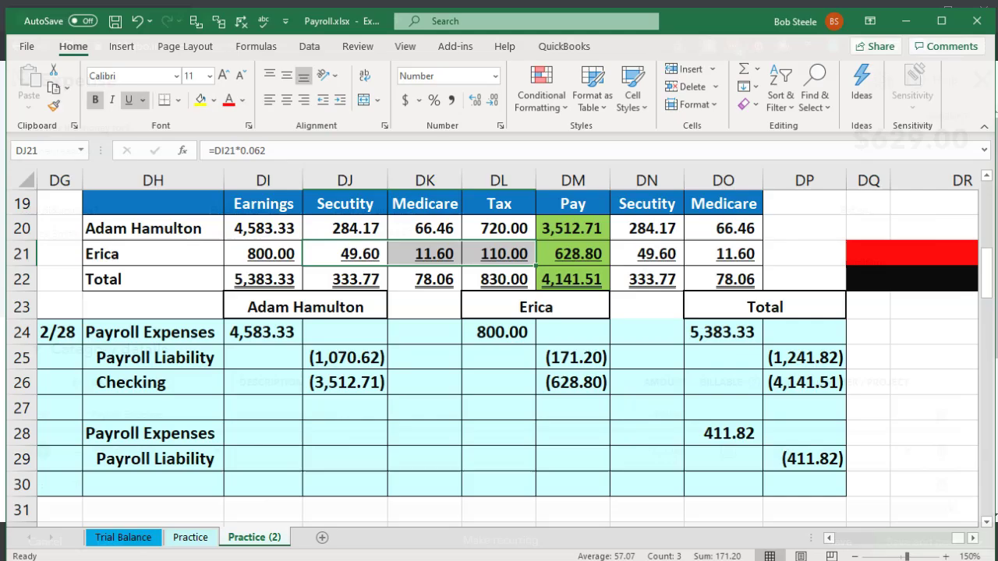
click(577, 250)
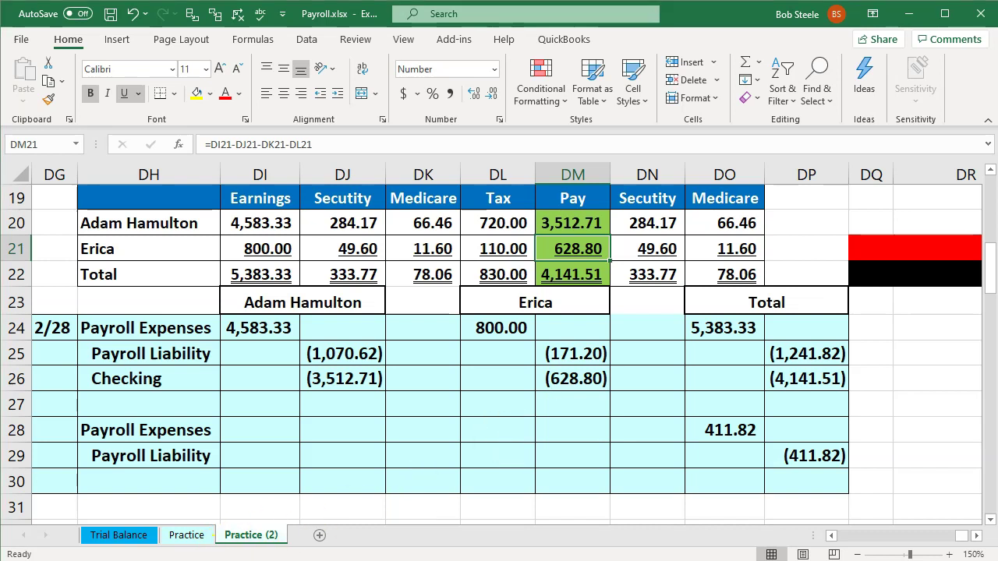
click(181, 536)
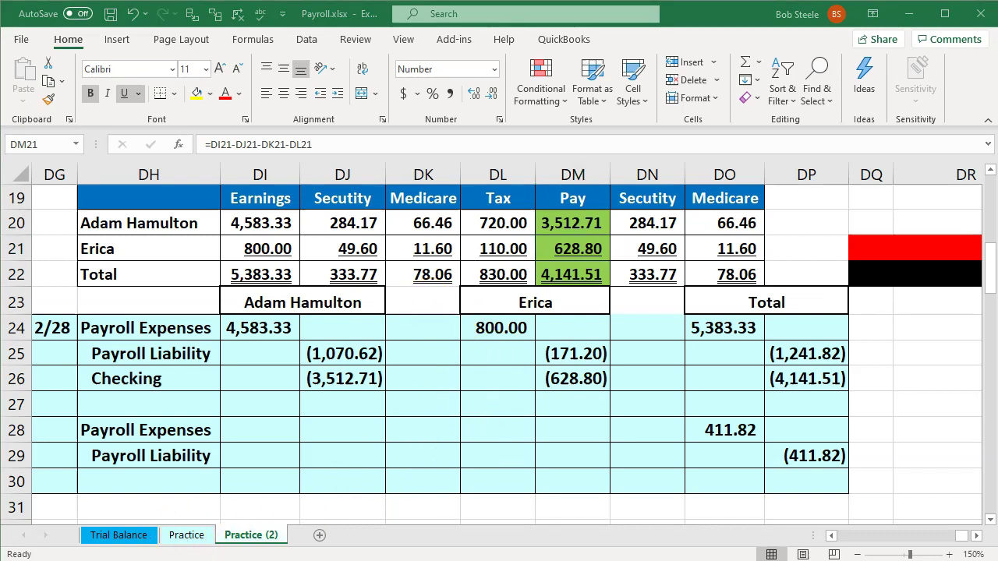
key(alt+Tab)
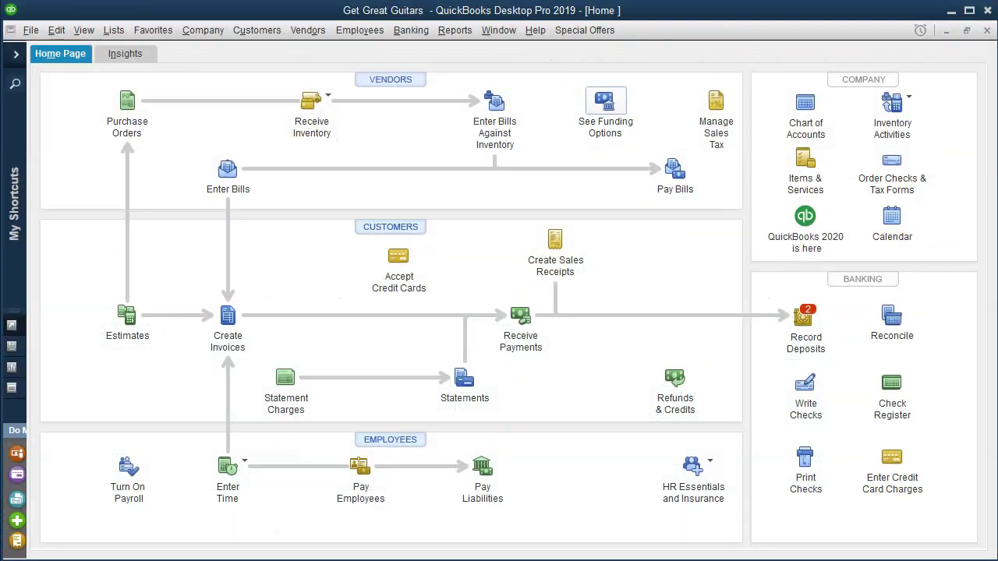
key(super+Down)
mouse_move(650, 558)
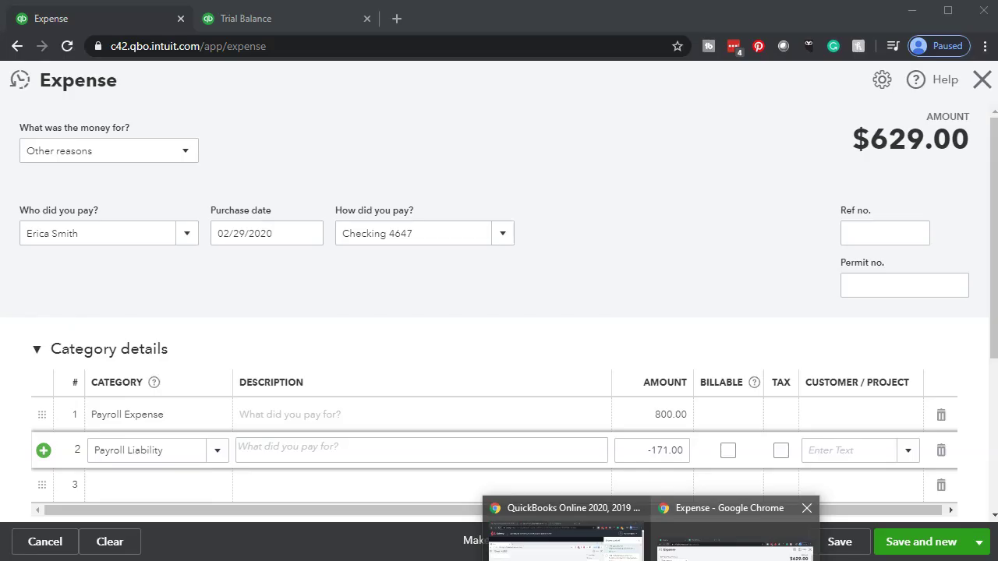
click(733, 538)
click(663, 450)
click(650, 540)
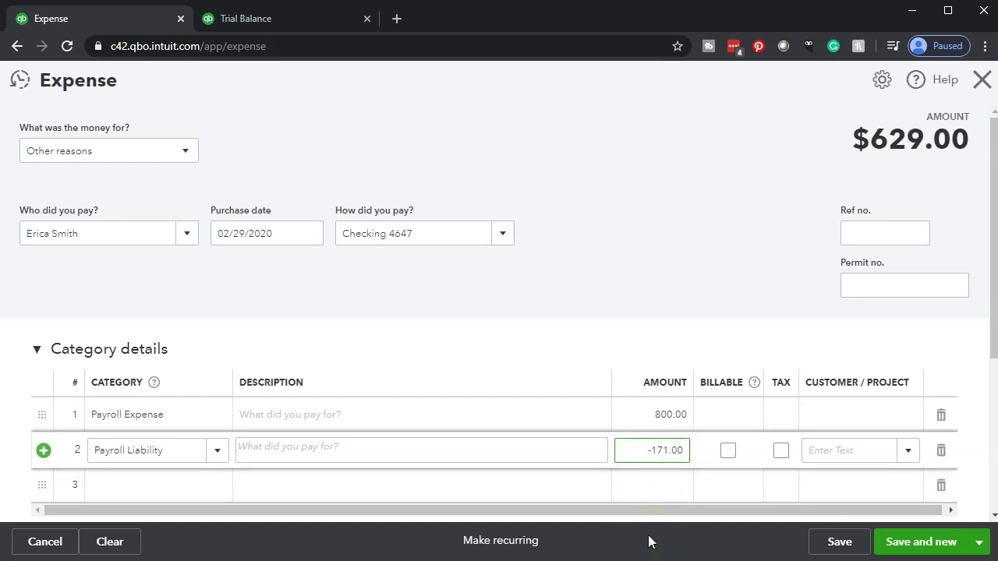
key(Tab)
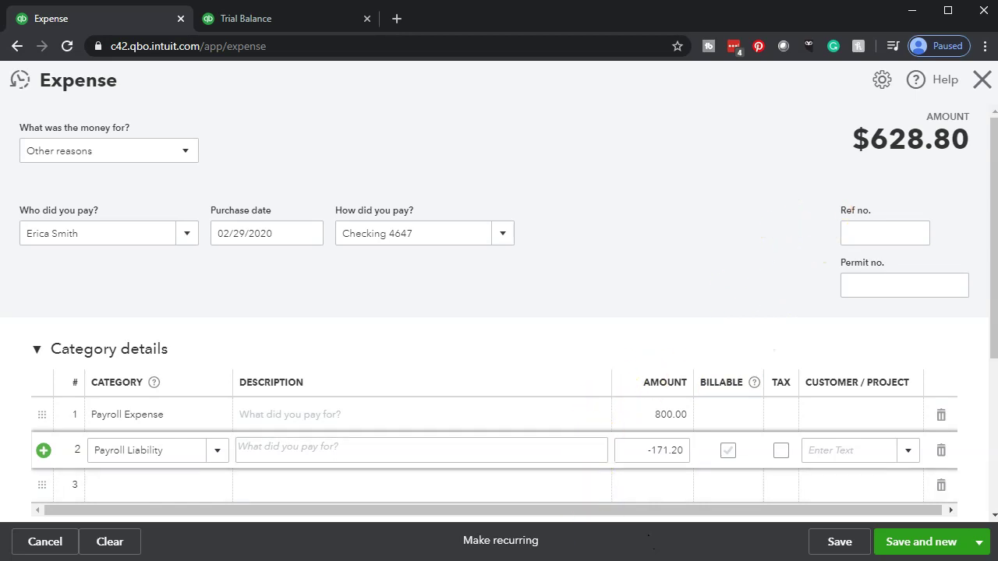
Step: Compare the second employee's net pay in the Excel payroll register with the expense total, then save and close the QuickBooks expense
key(alt+Tab)
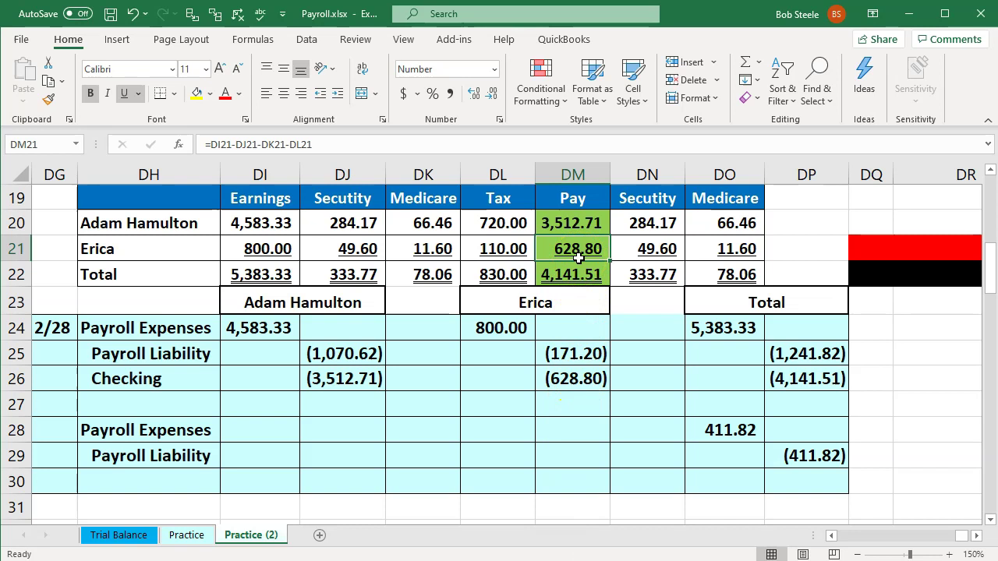
click(907, 14)
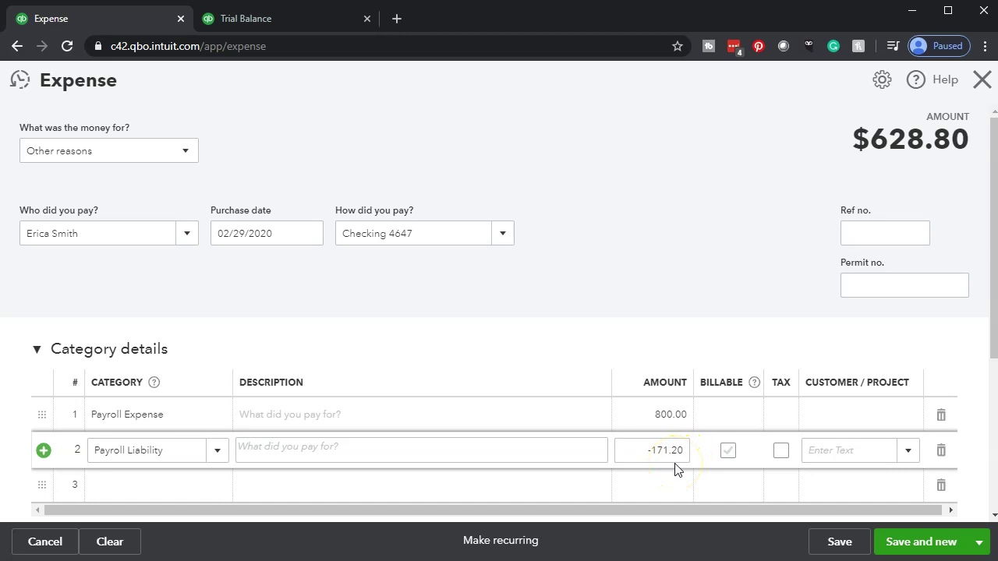
click(980, 549)
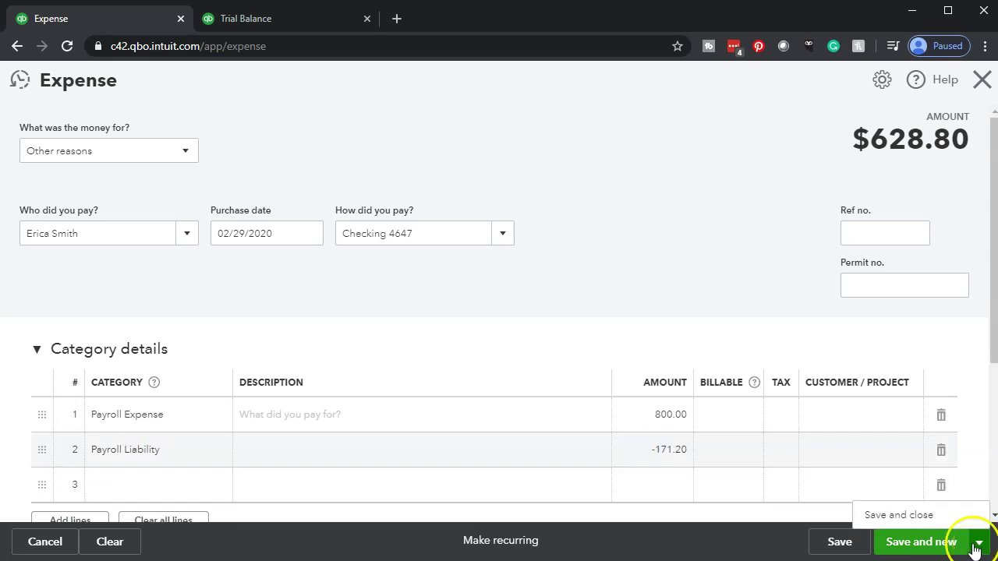
click(898, 515)
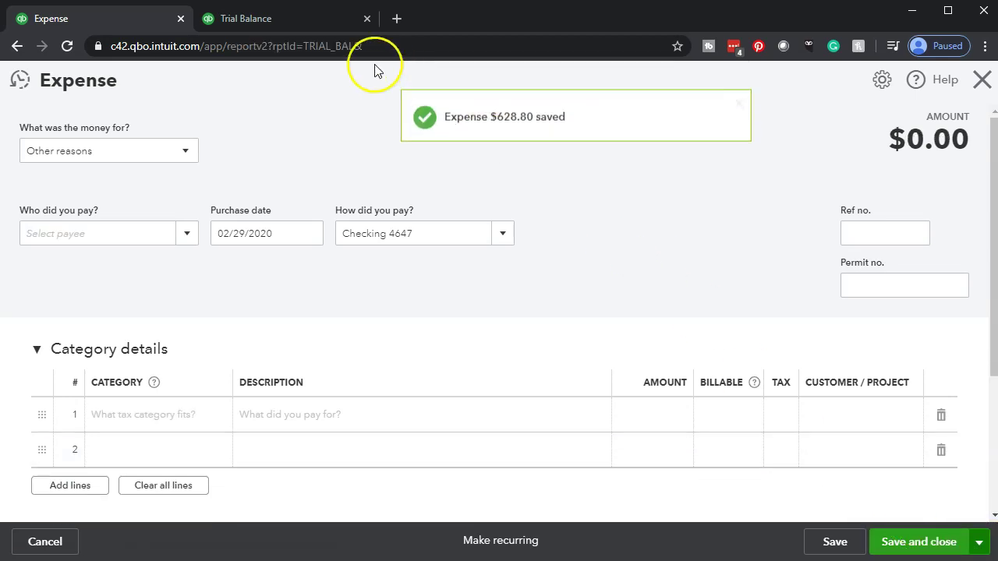
Step: Reload the Trial Balance report and enlarge it to review the account balances
click(260, 24)
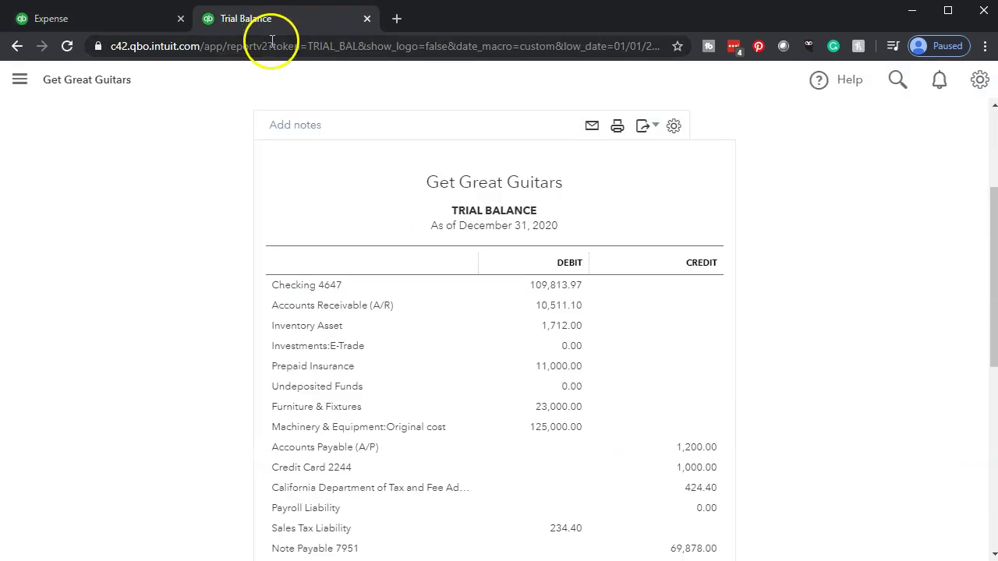
click(272, 47)
key(Return)
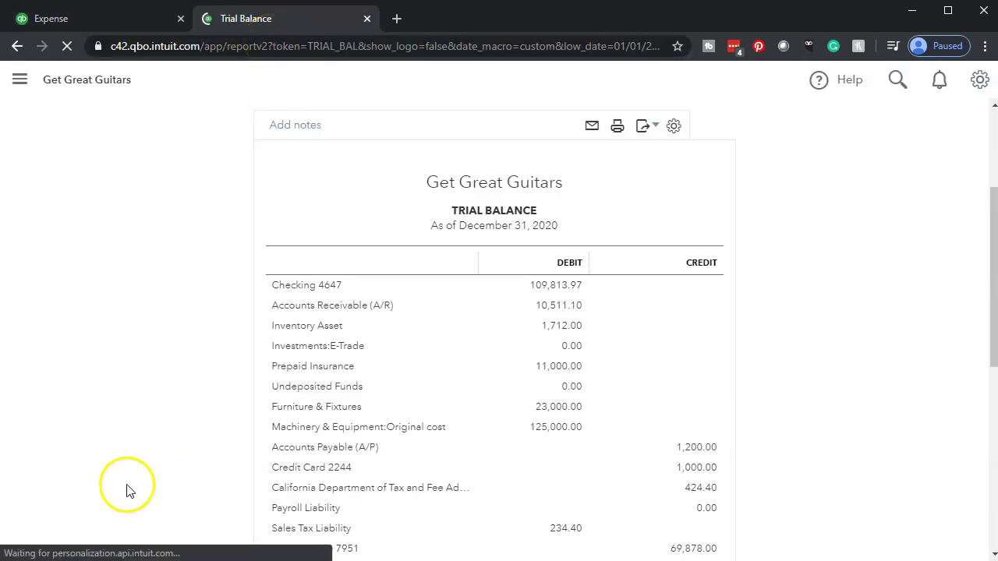
click(145, 78)
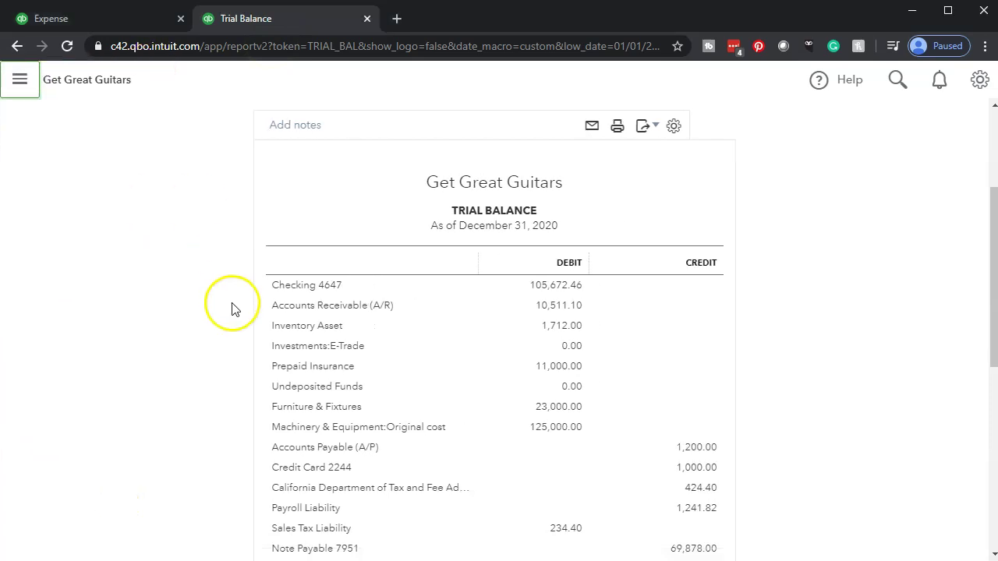
key(ctrl+plus)
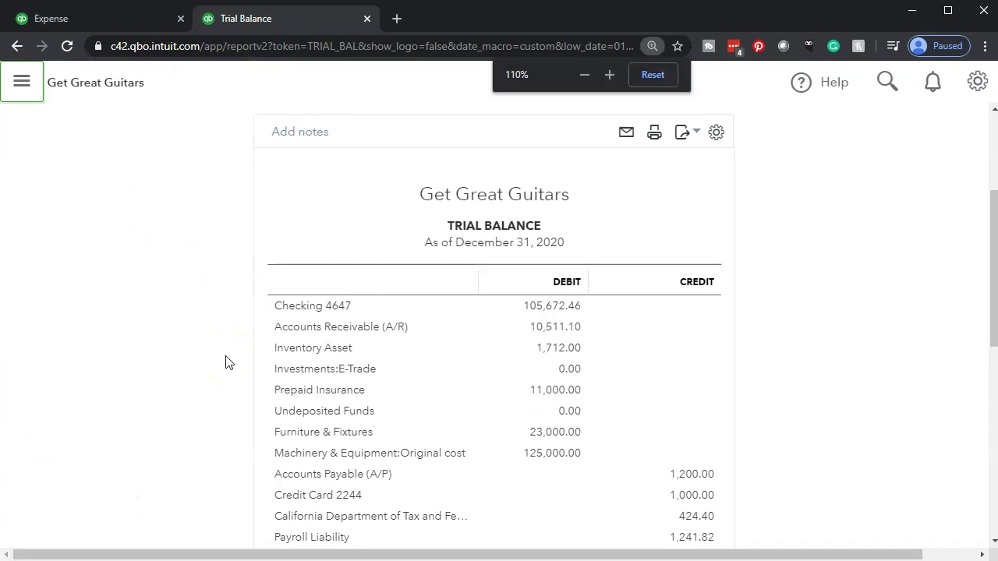
scroll(227, 362, down, 2)
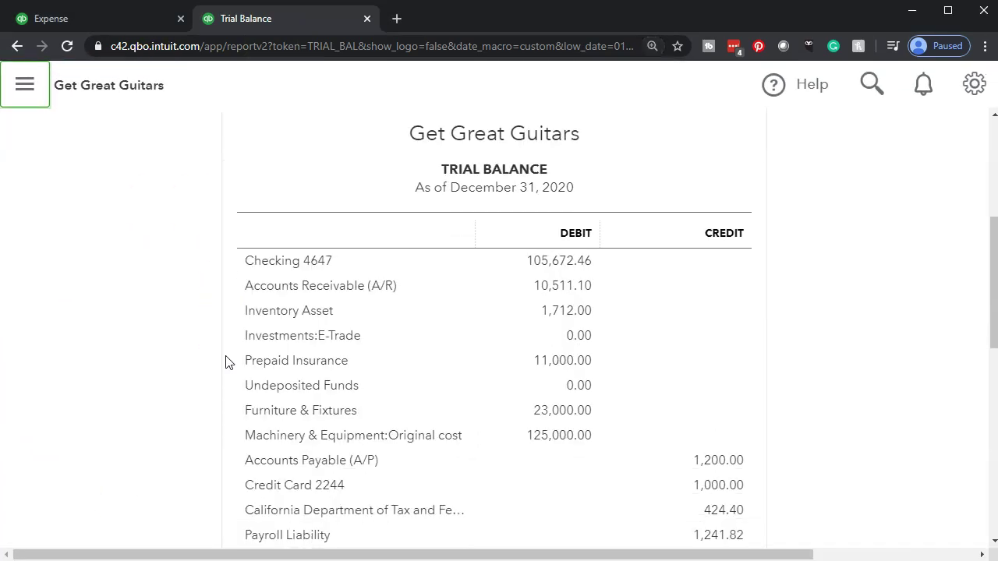
Step: Open the Checking 4647 transaction detail from the trial balance, view the second employee's 02/29/2020 expense, and close it
click(545, 192)
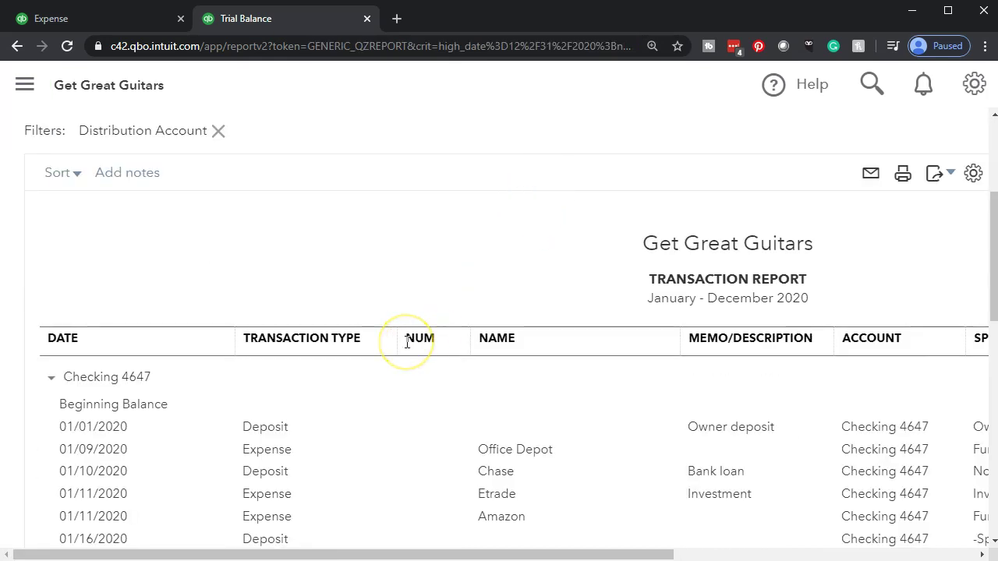
scroll(407, 343, down, 10)
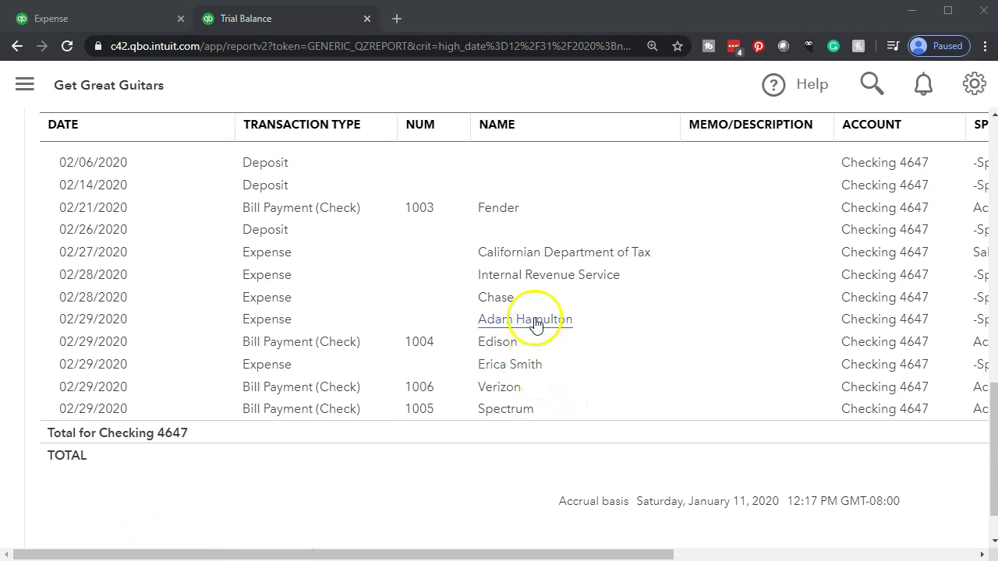
drag(529, 554, 754, 550)
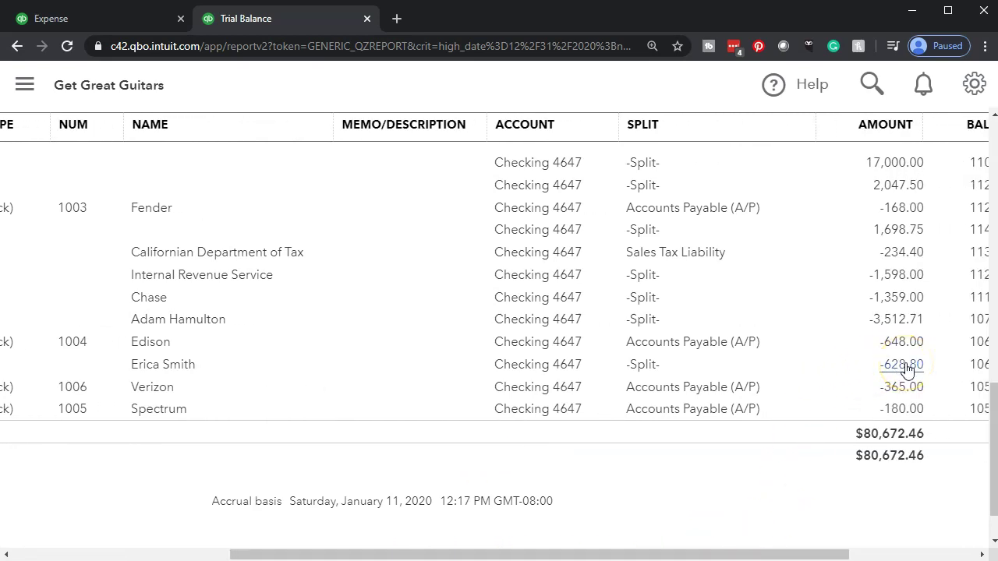
click(863, 378)
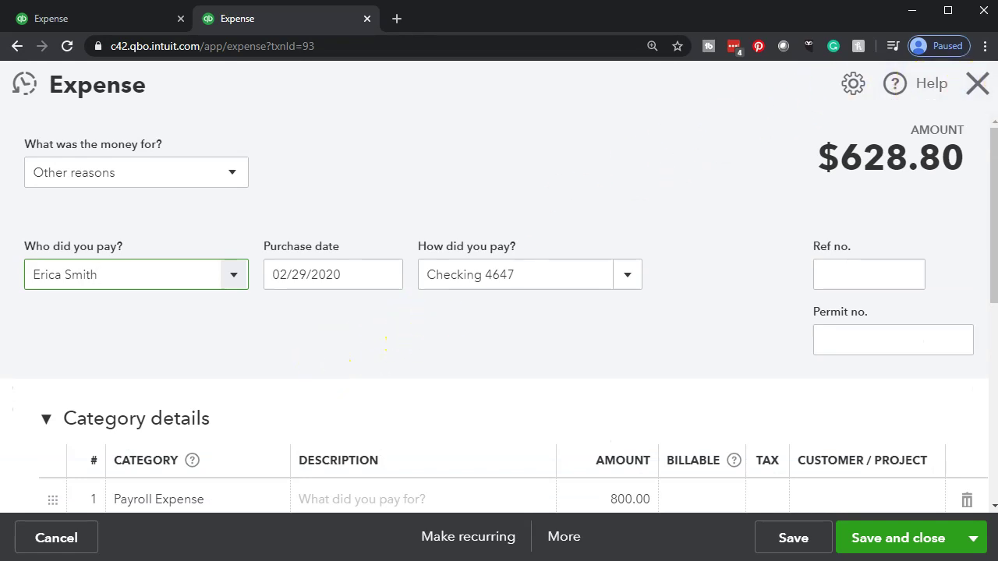
click(979, 83)
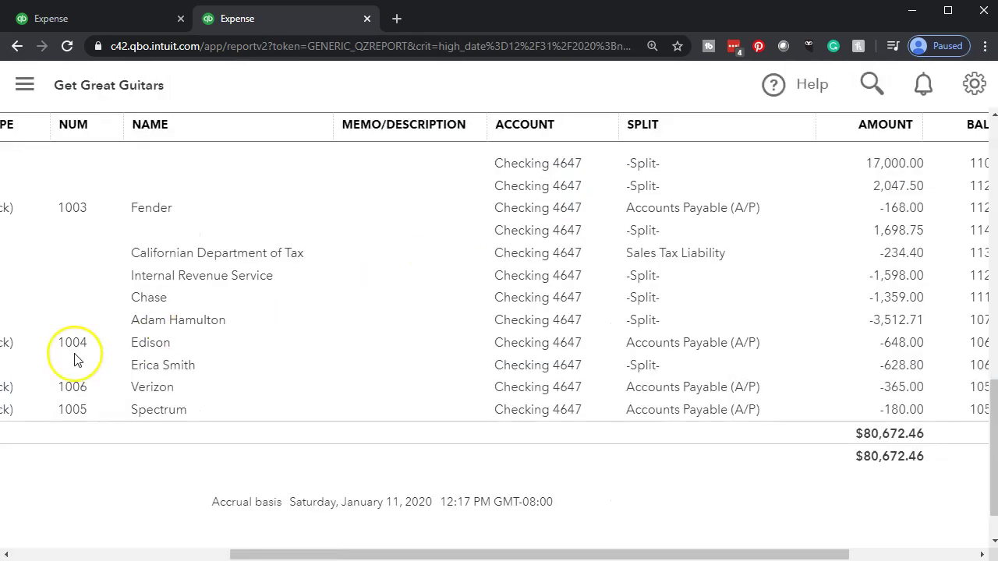
Step: Return to the trial balance and open the Payroll Expense transaction detail to examine the amounts posted for each employee
scroll(78, 357, up, 5)
scroll(76, 359, up, 7)
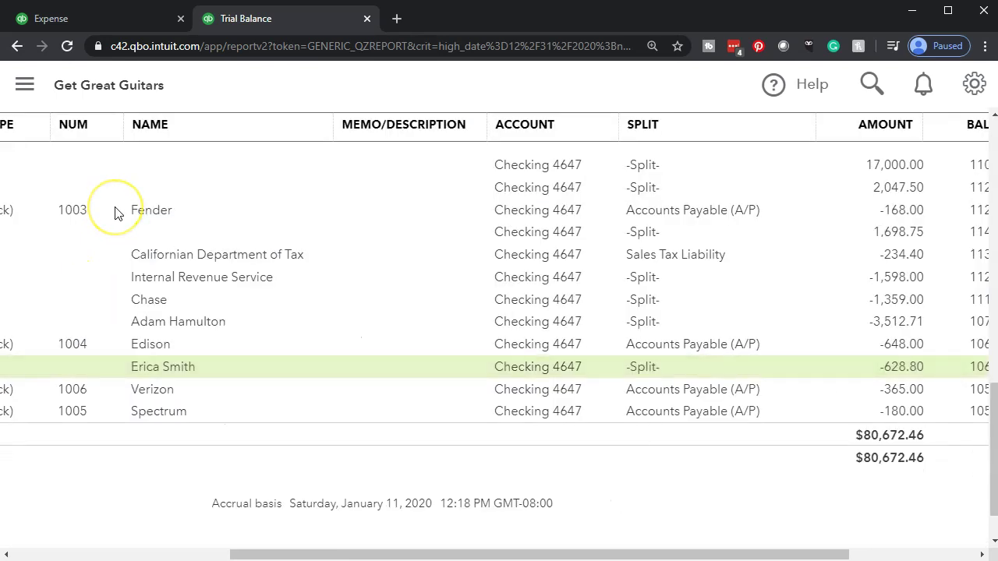
scroll(117, 213, up, 8)
scroll(116, 213, up, 5)
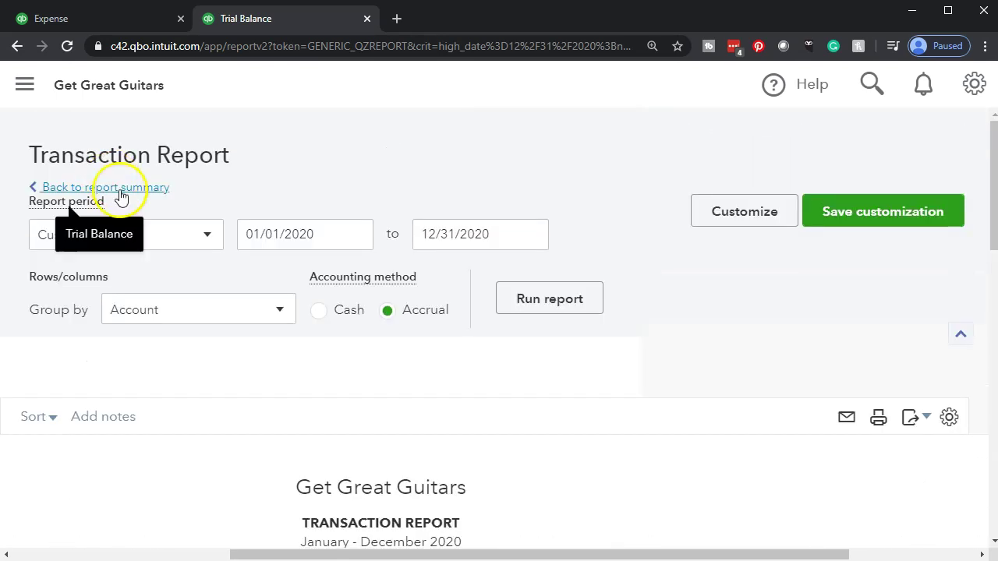
click(121, 196)
scroll(169, 367, down, 5)
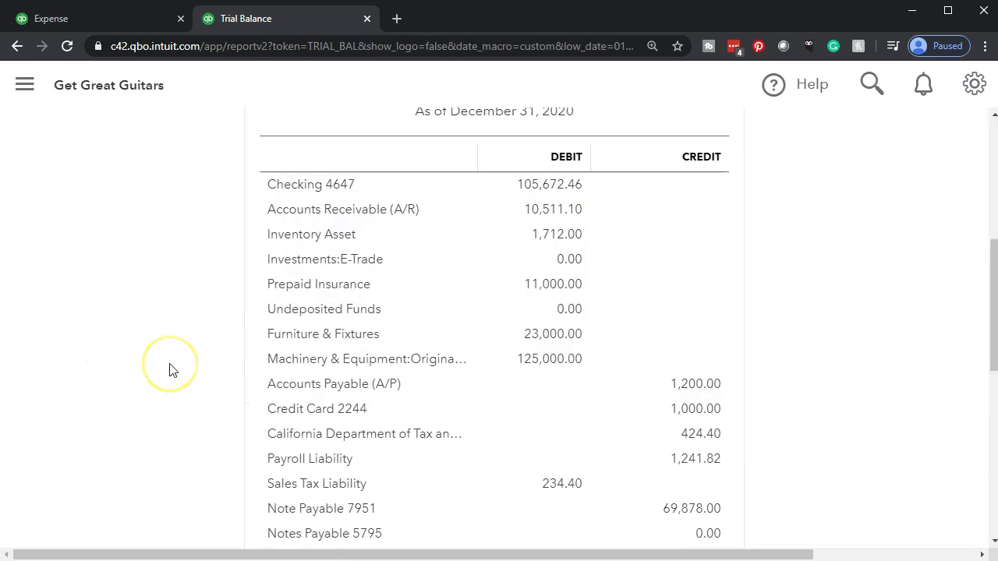
scroll(172, 369, down, 4)
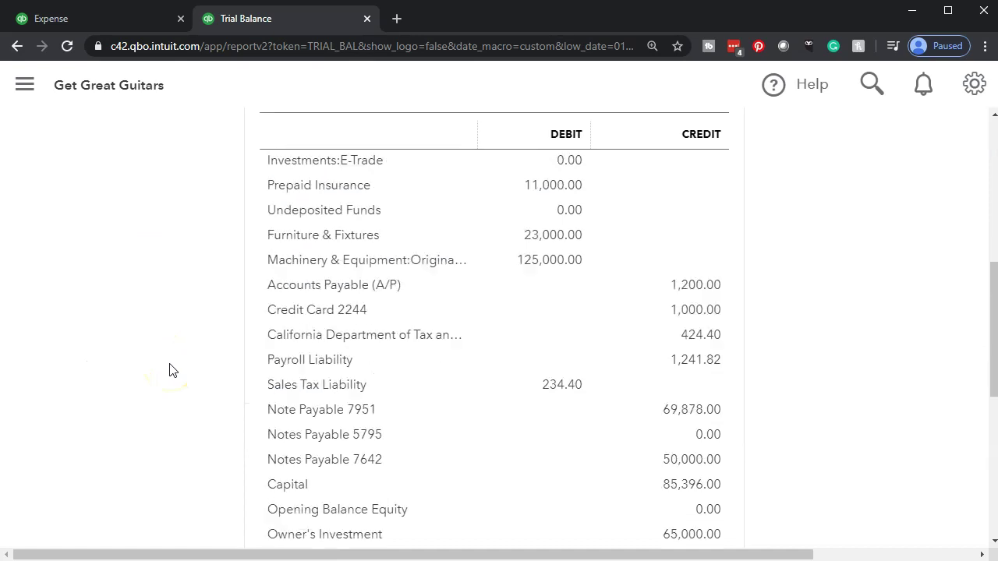
scroll(170, 371, down, 3)
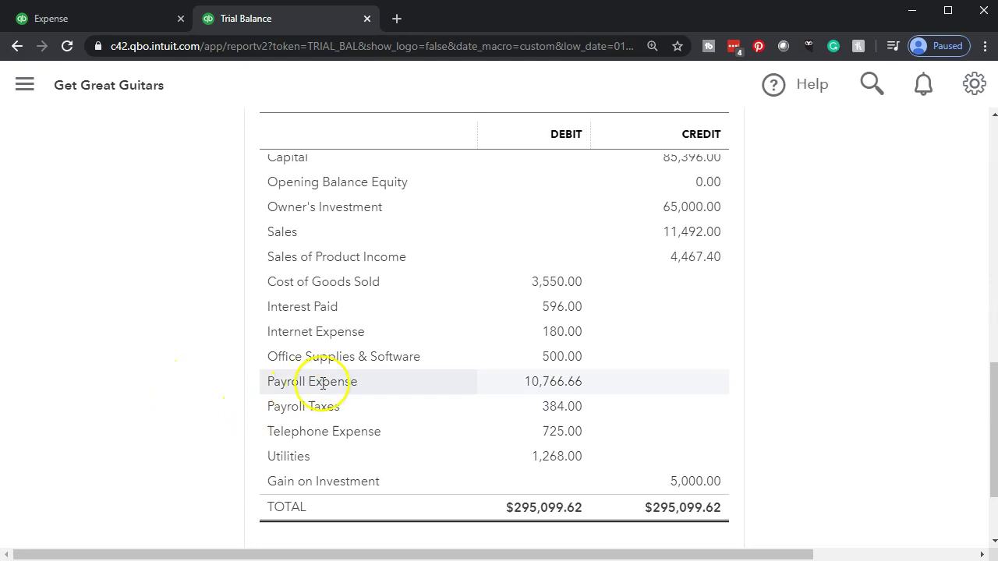
click(552, 382)
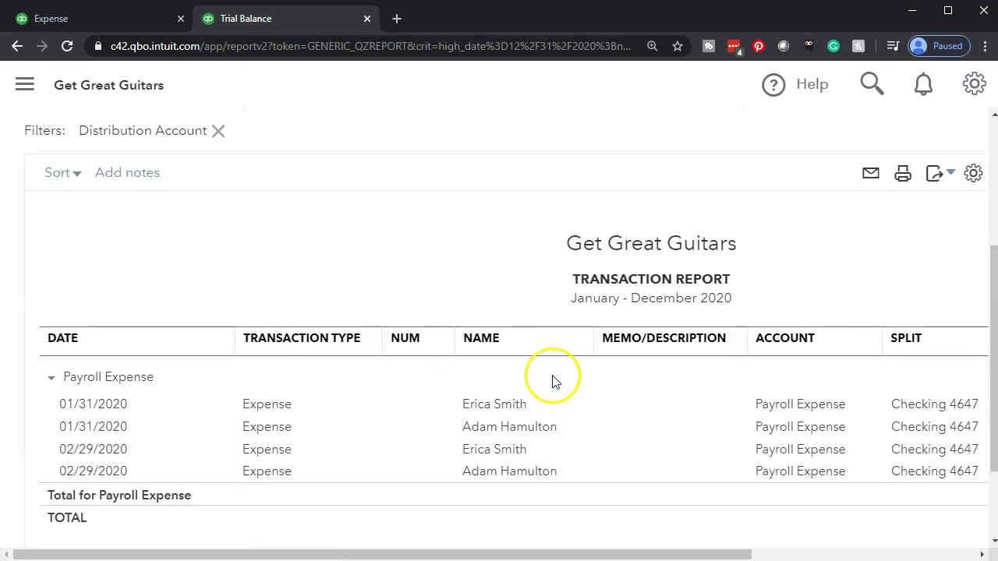
drag(397, 553, 612, 557)
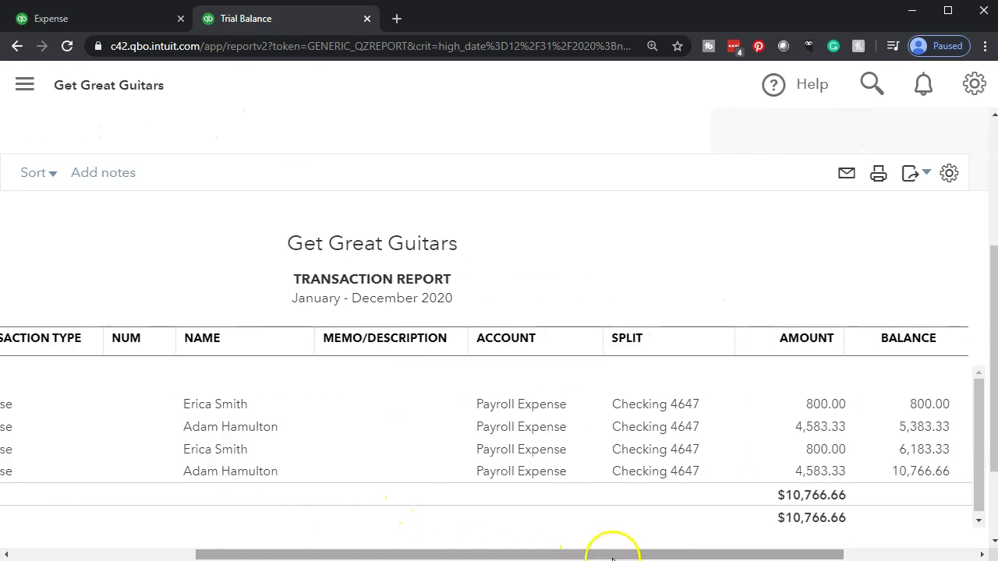
Step: Open the first employee's 02/29/2020 expense, review its Payroll Expense and Payroll Liability lines, and close it
click(825, 473)
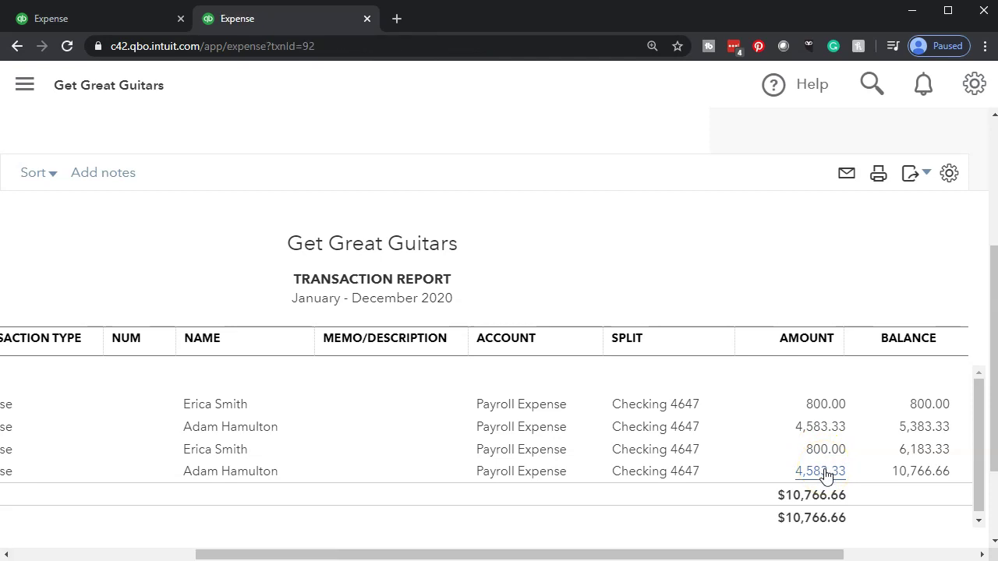
scroll(787, 452, down, 2)
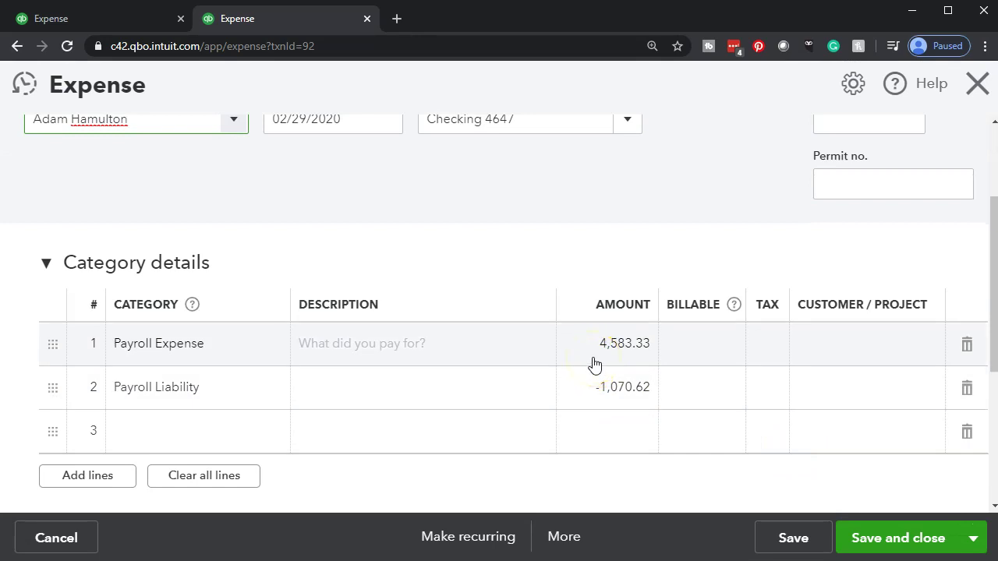
click(600, 387)
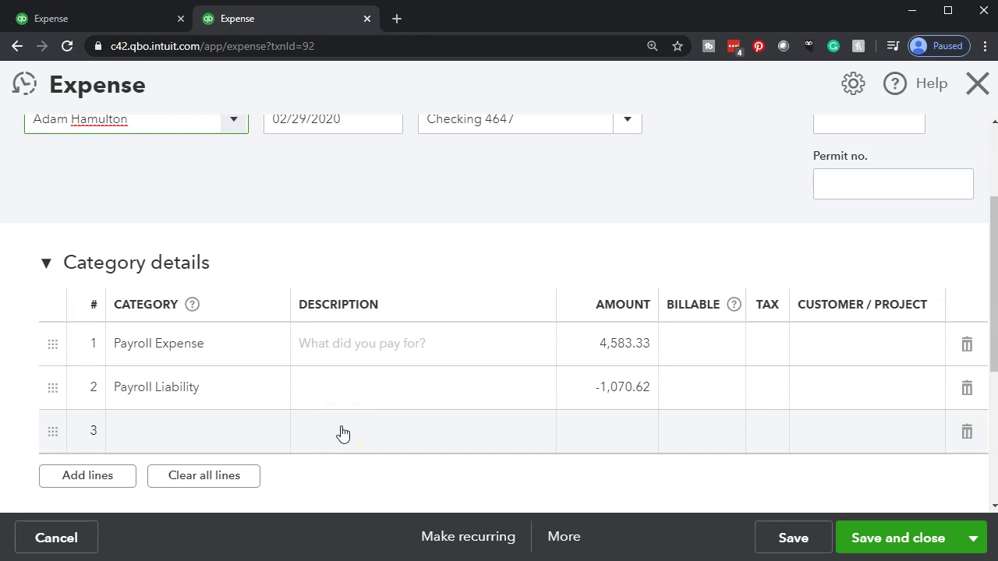
click(307, 437)
scroll(306, 437, up, 2)
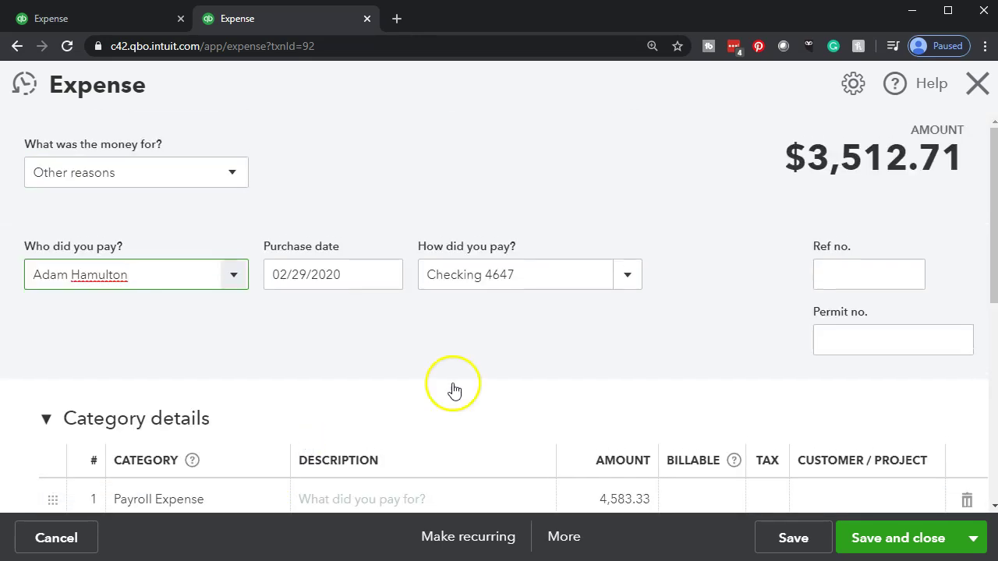
click(976, 90)
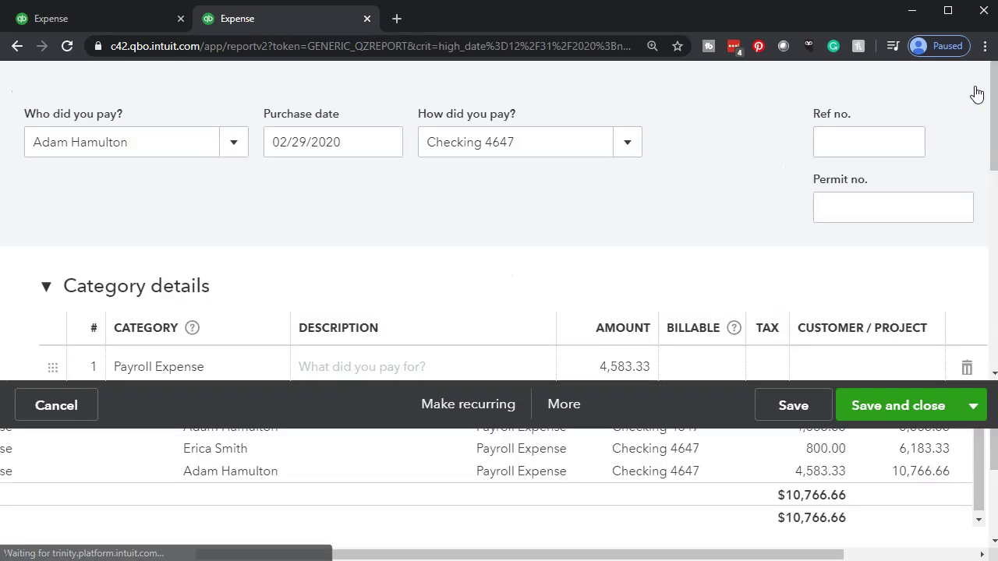
Step: Return to the trial balance and open the Payroll Liability transaction detail to examine both employees' 02/29/2020 amounts
scroll(159, 359, up, 4)
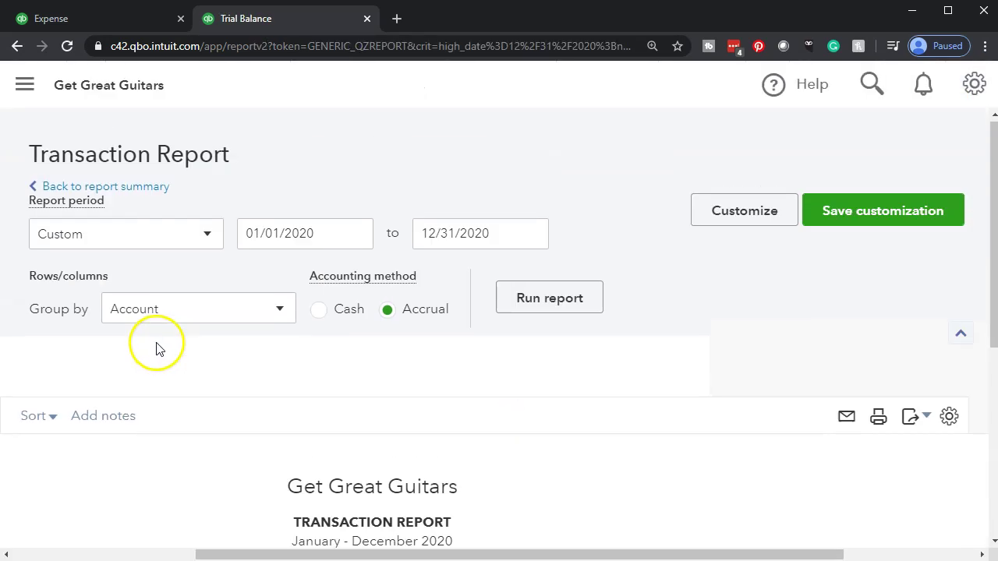
click(138, 189)
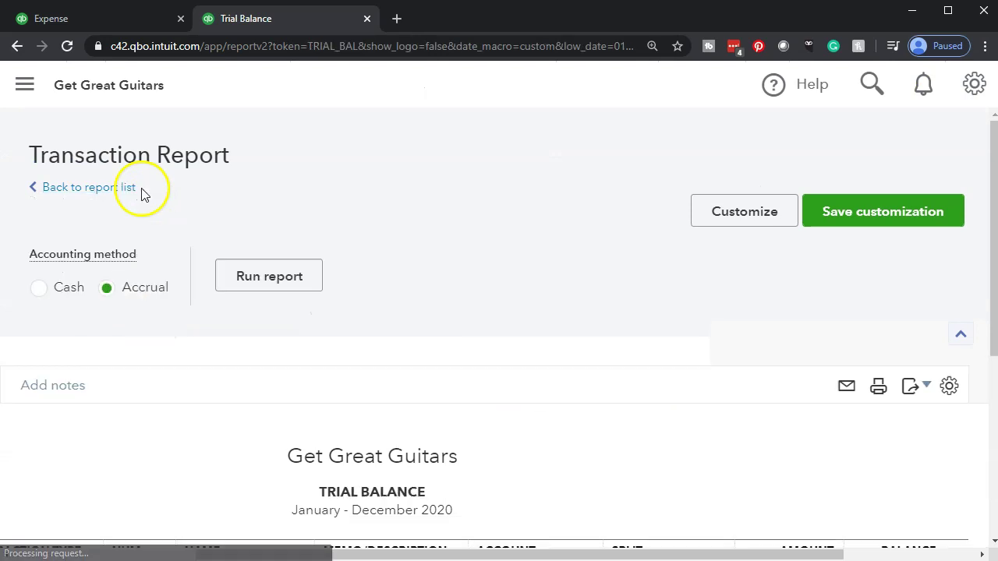
scroll(179, 350, down, 5)
scroll(185, 410, up, 3)
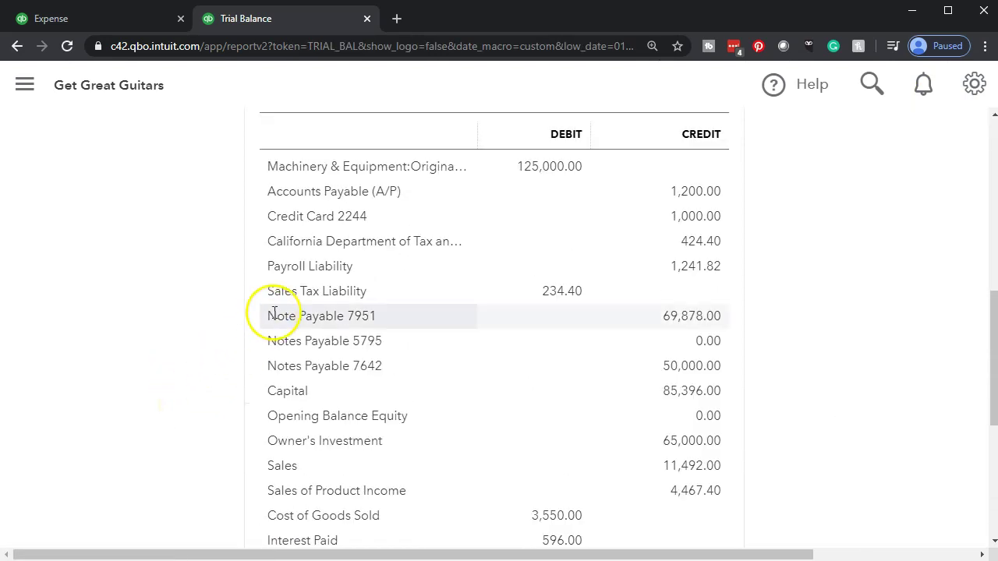
click(685, 267)
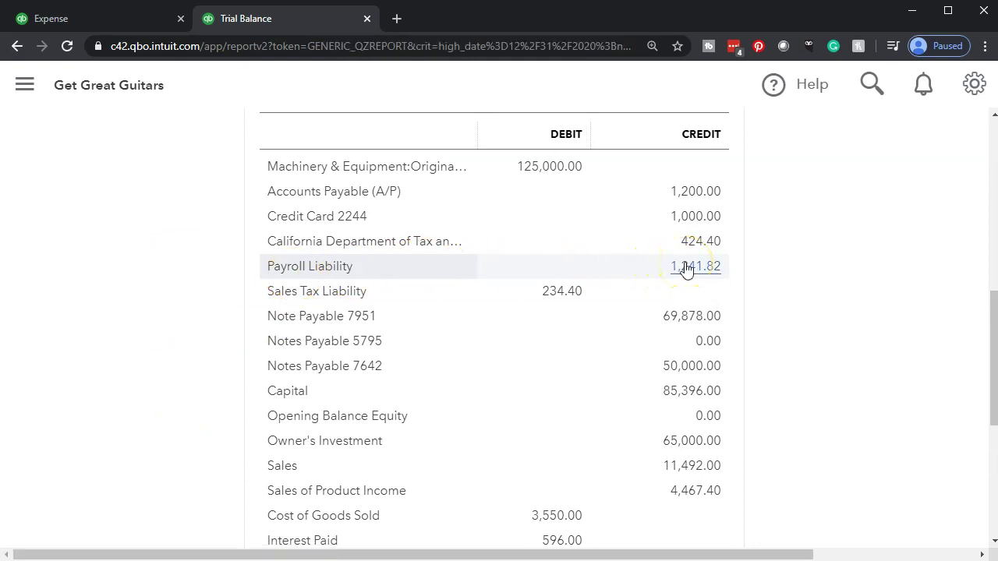
scroll(497, 334, down, 2)
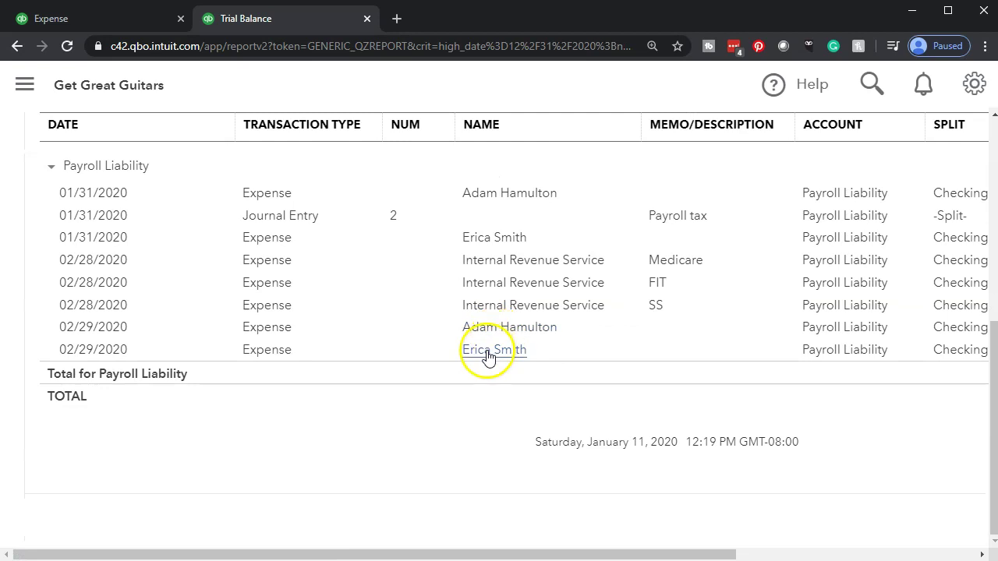
drag(524, 546, 761, 547)
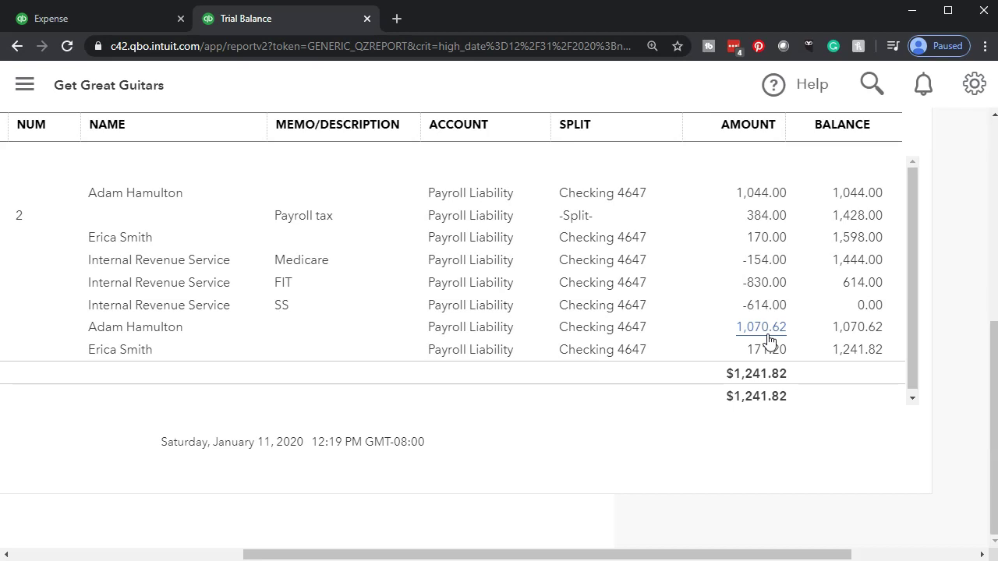
Step: Go back to the trial balance summary, then switch to the payroll journal entries in the Excel workbook
scroll(113, 462, up, 5)
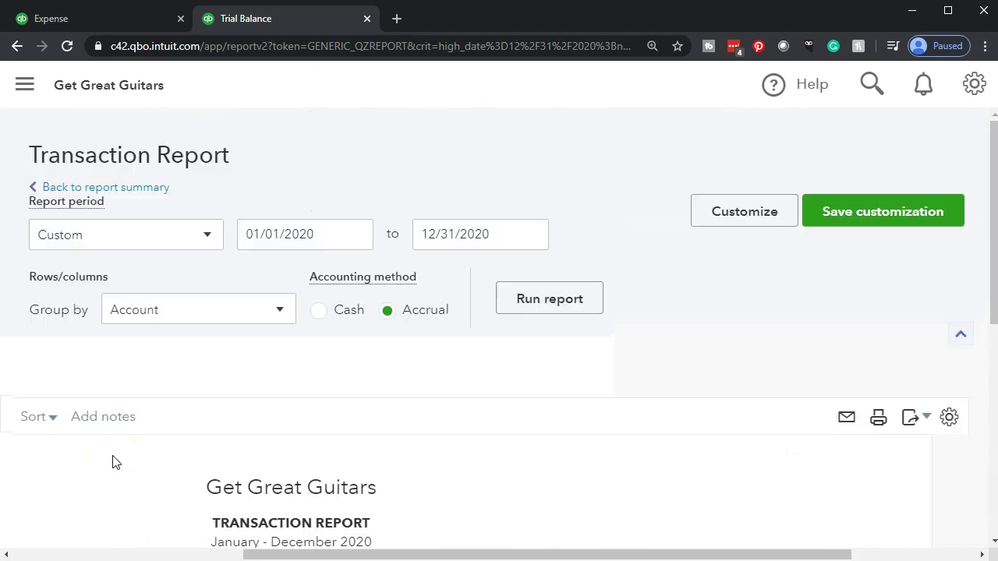
click(148, 187)
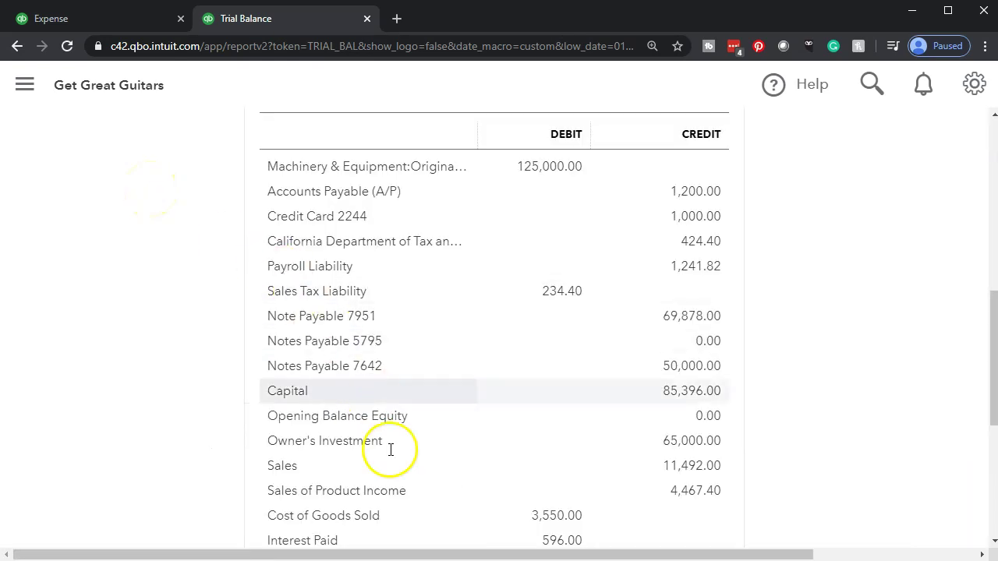
key(alt+Tab)
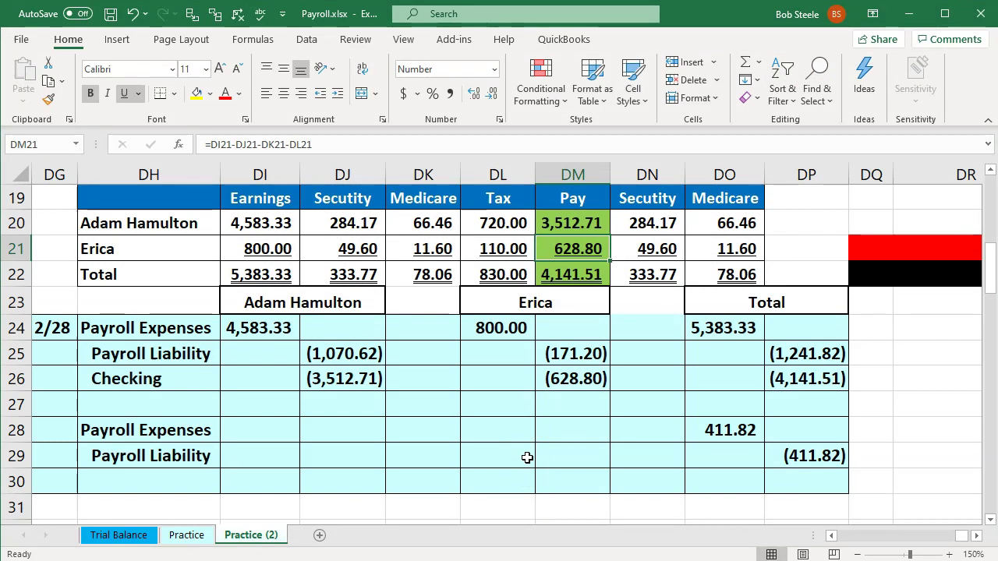
Step: Examine the employer payroll tax entry in the Excel sheet against the employer Social Security, Medicare and net pay amounts of both employees
click(706, 430)
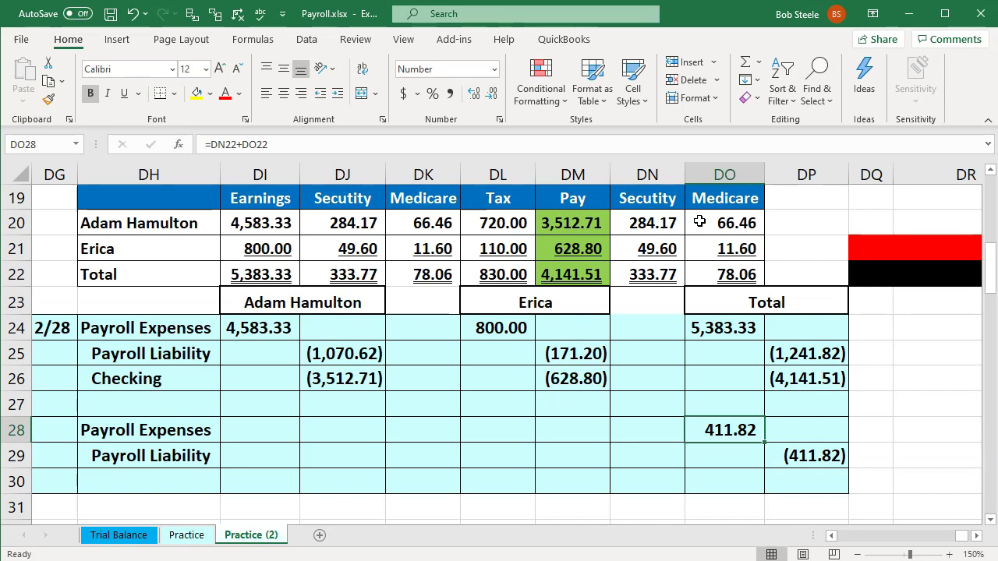
drag(647, 223, 699, 222)
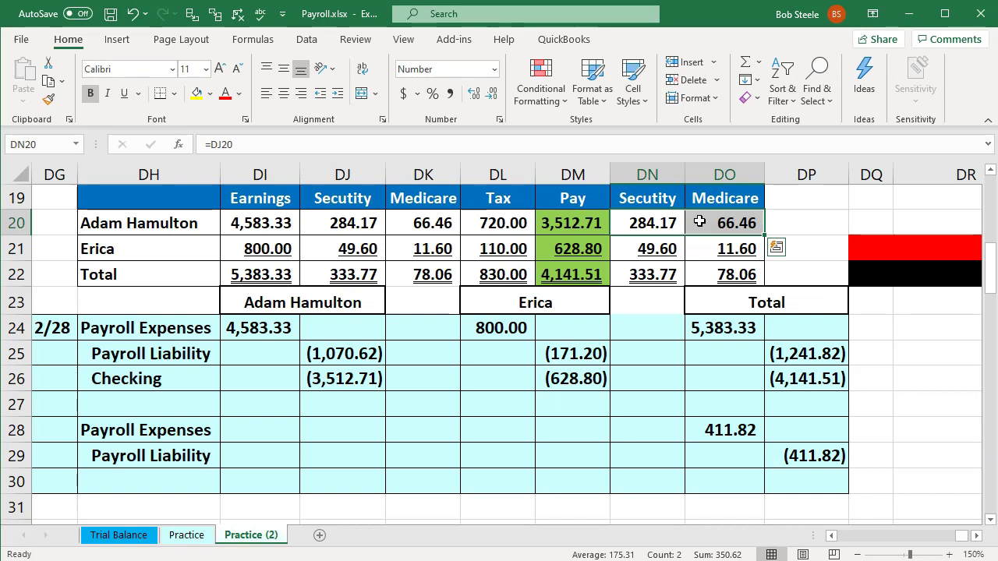
click(649, 426)
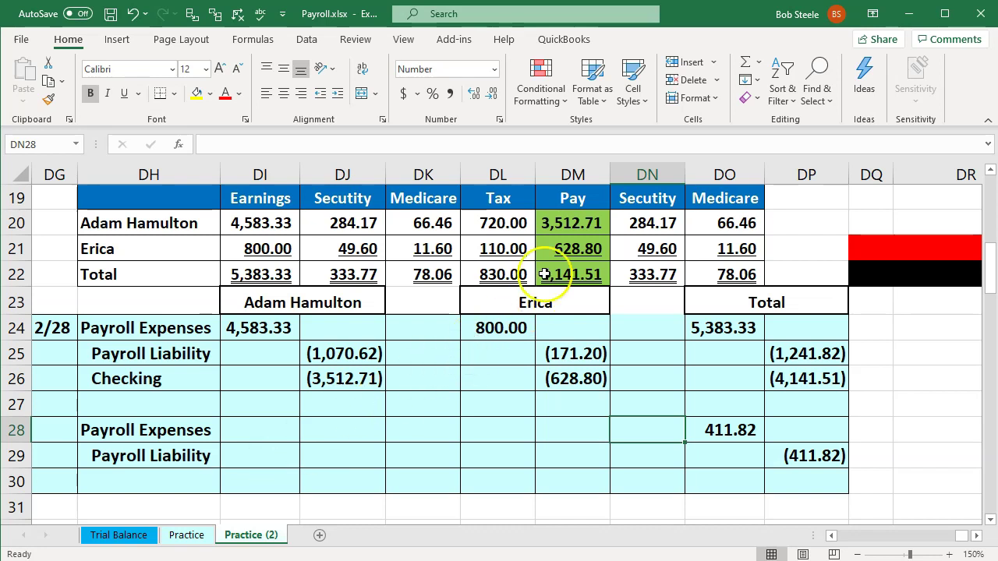
click(565, 225)
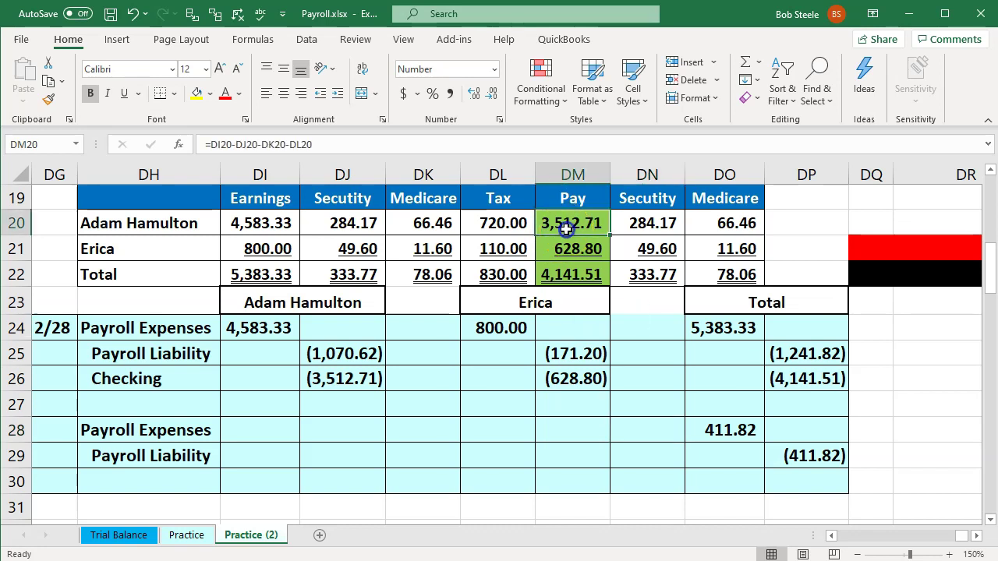
key(Down)
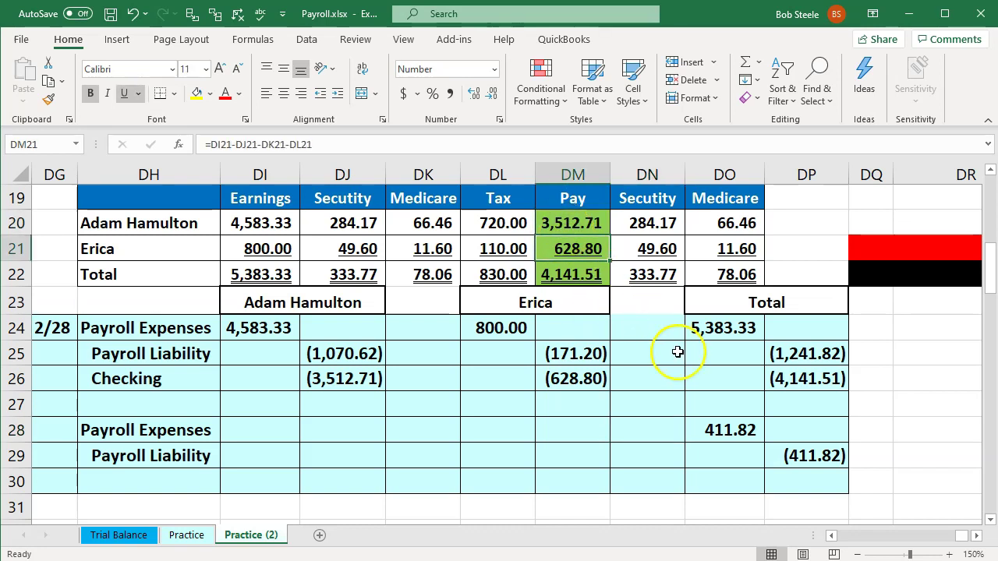
click(724, 424)
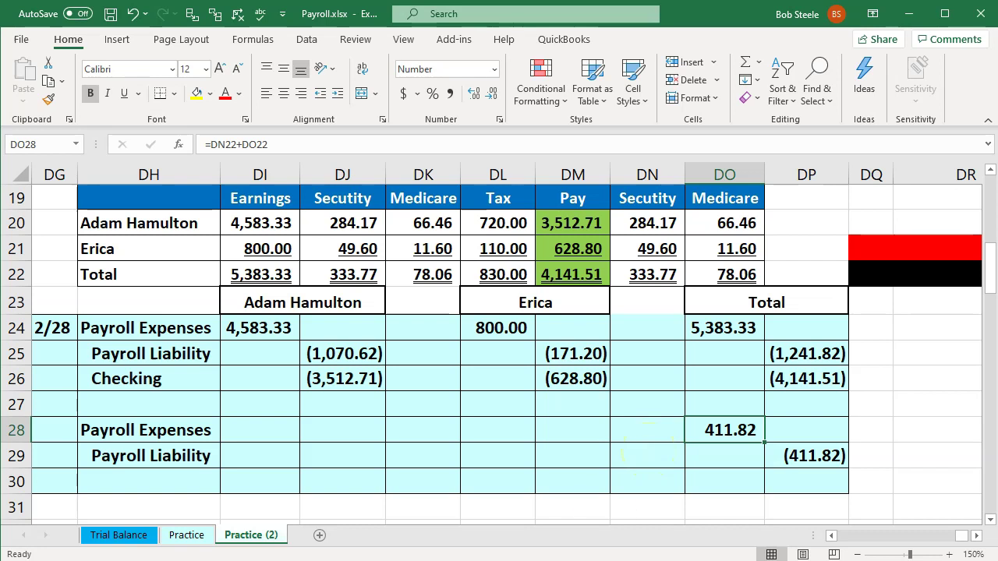
Step: Switch to QuickBooks Online in the browser and open the Chart of Accounts, reducing the page zoom to 100% and hiding the navigation menu
click(559, 555)
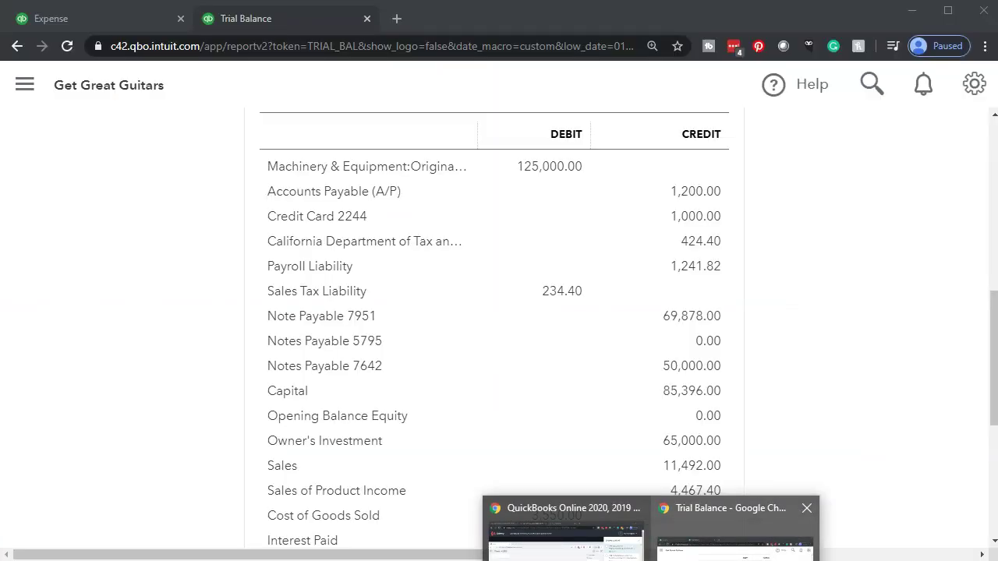
click(734, 541)
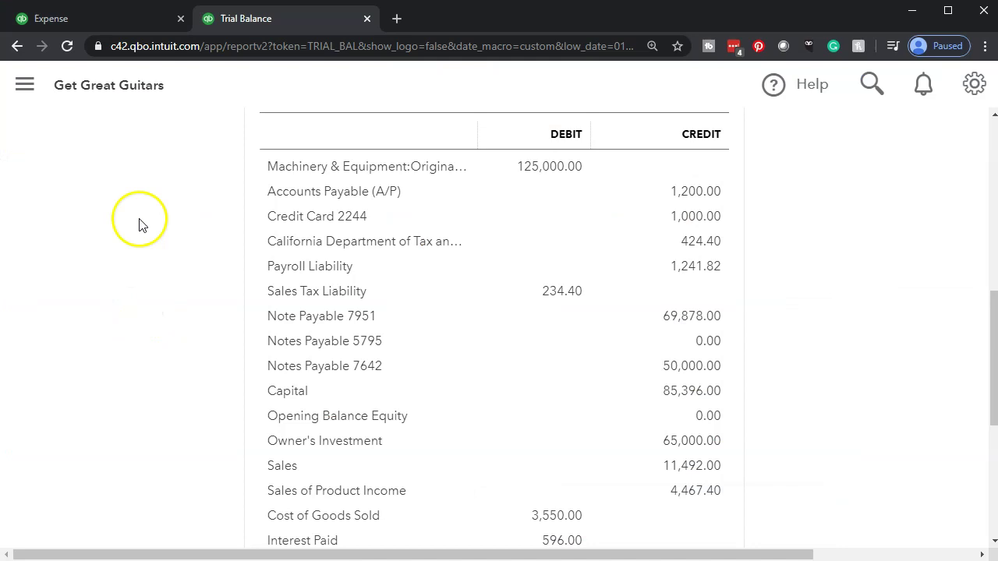
click(114, 18)
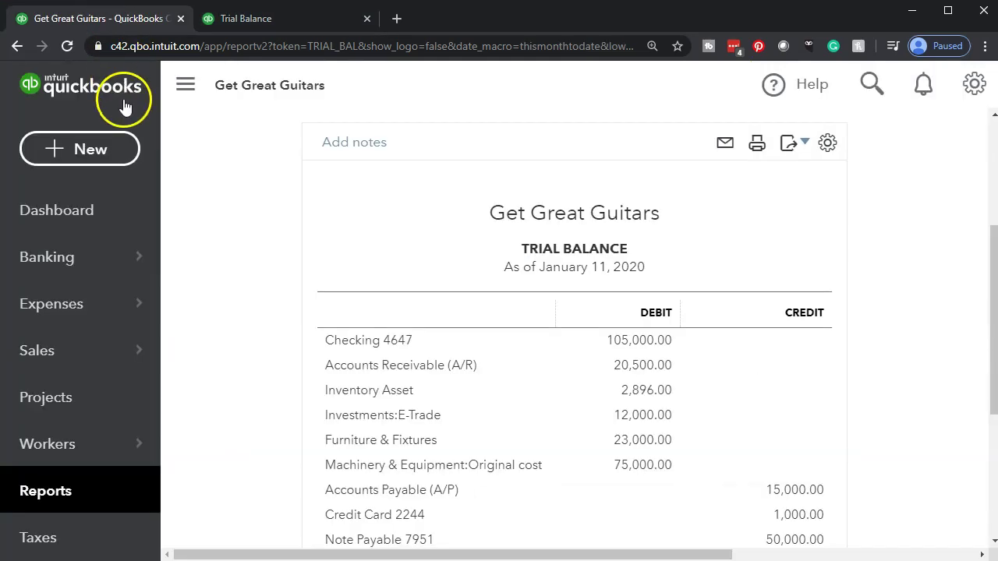
key(ctrl+minus)
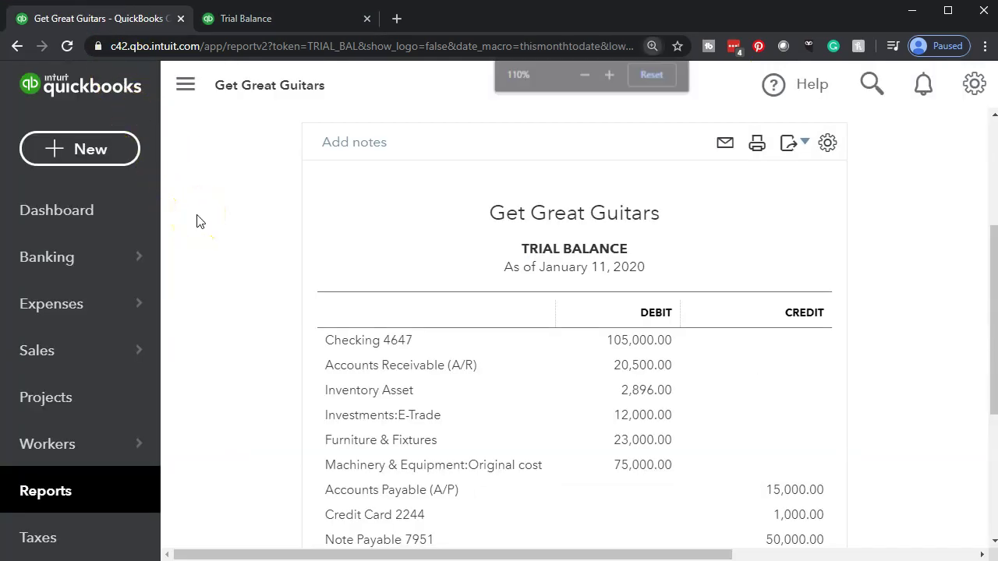
key(ctrl+minus)
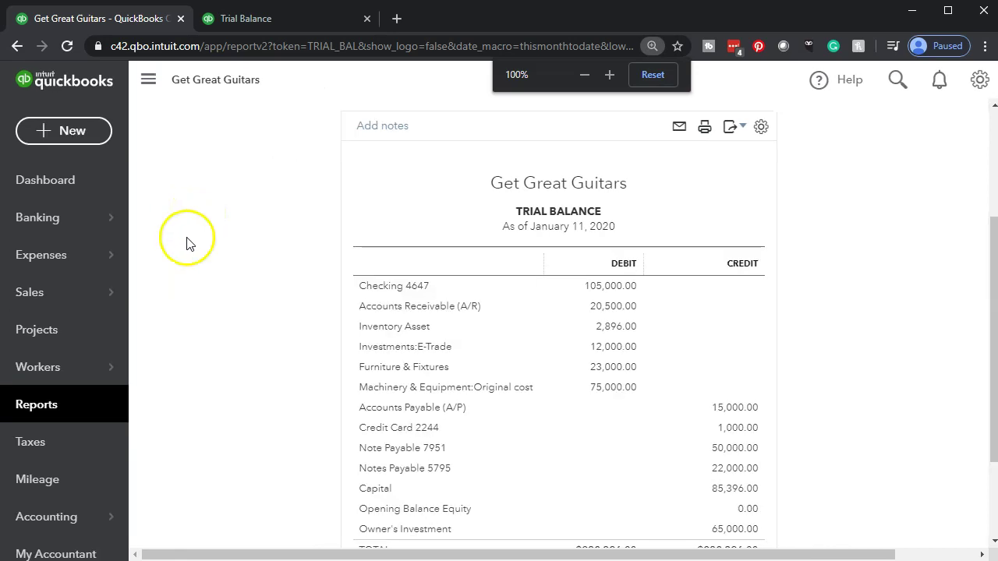
scroll(205, 289, down, 2)
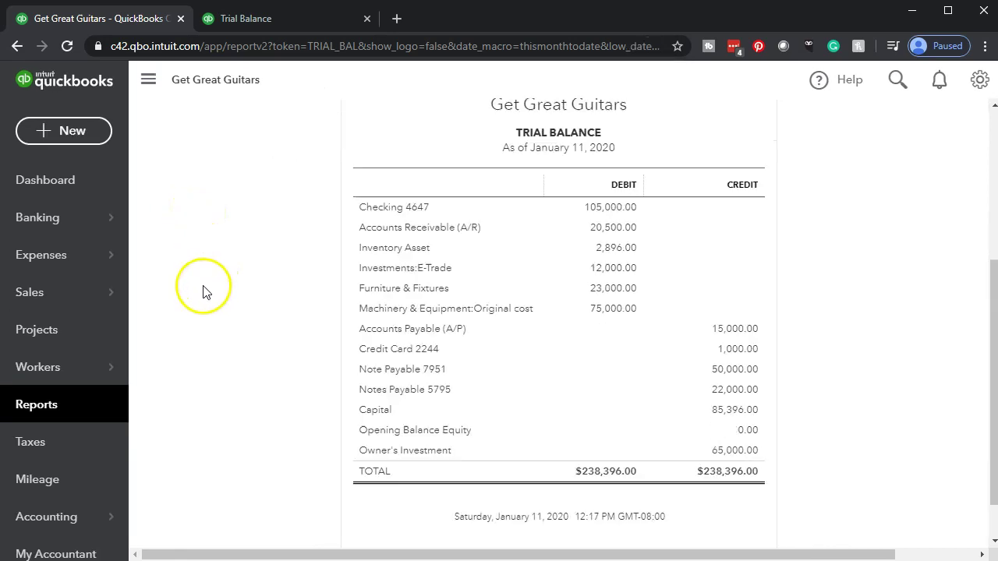
scroll(59, 437, down, 2)
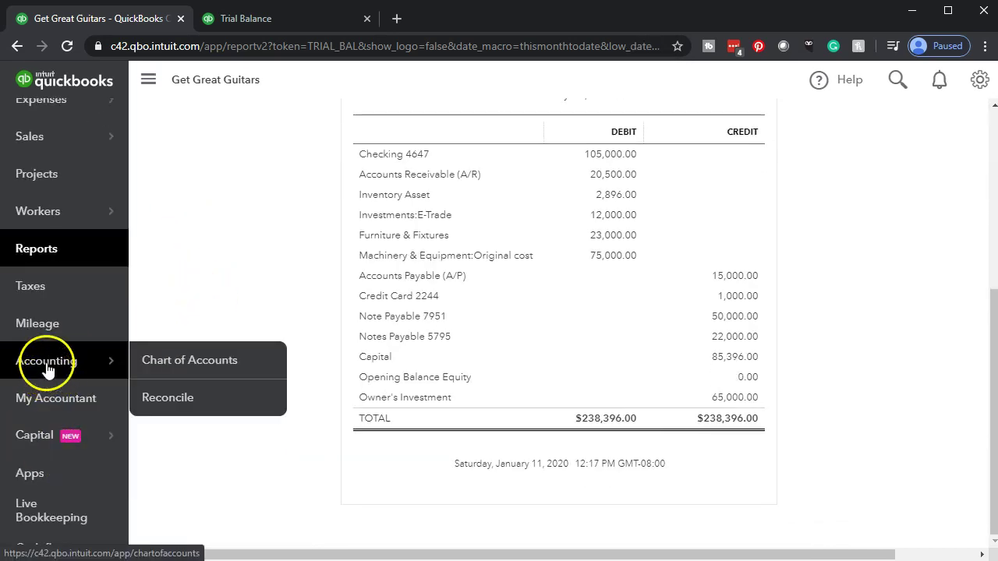
click(48, 366)
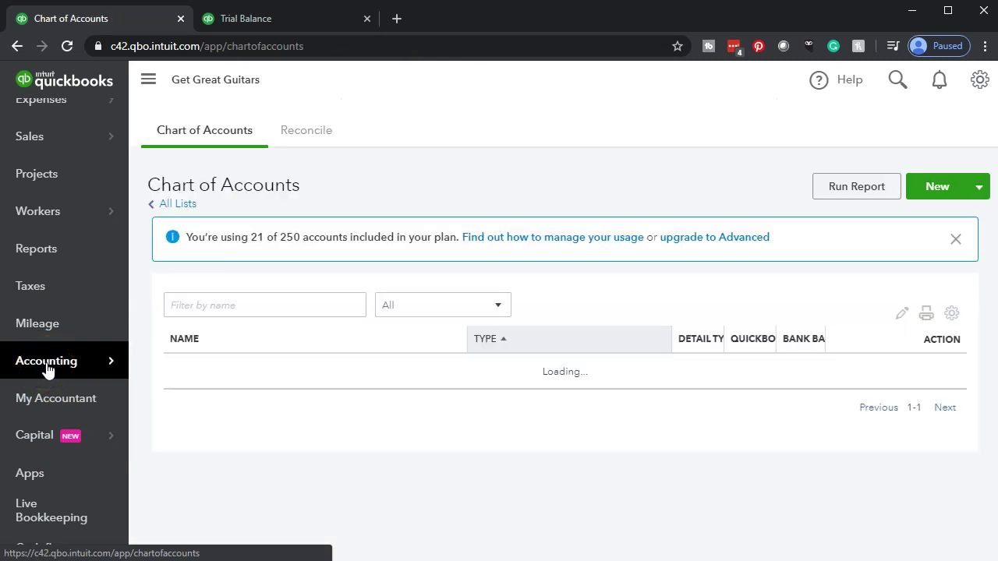
click(149, 79)
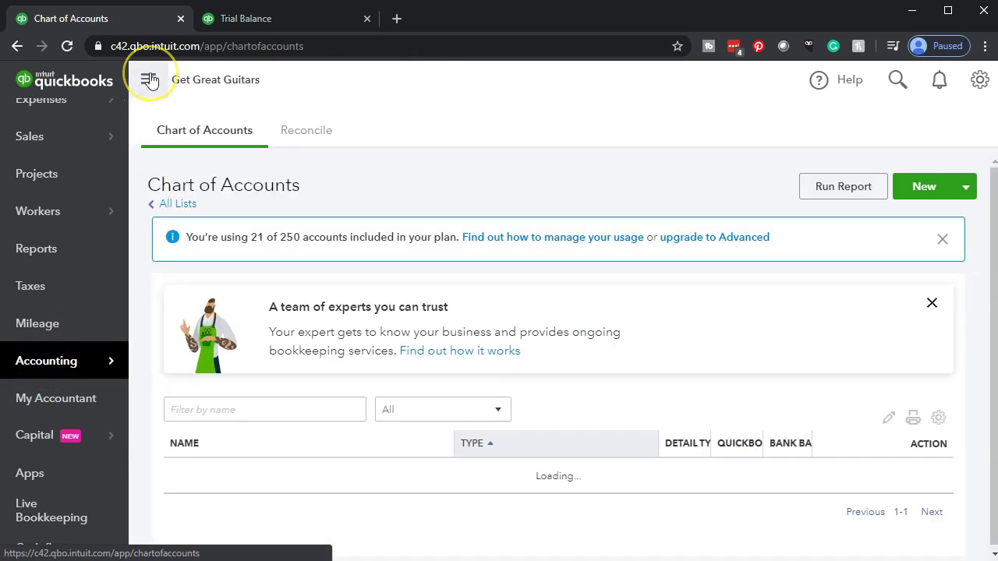
click(226, 290)
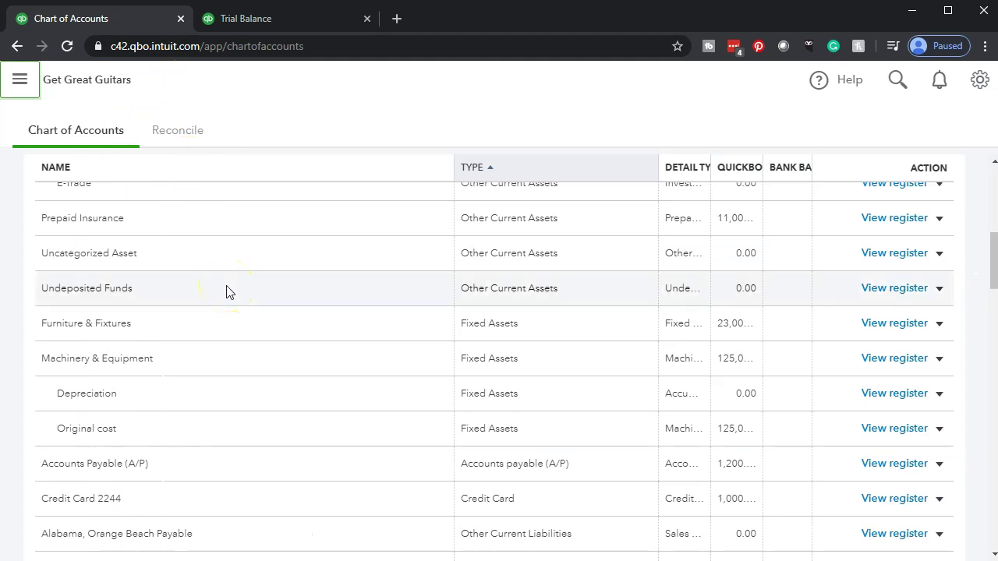
Step: Find the Payroll Liability account in the Chart of Accounts and open its register
scroll(616, 356, down, 2)
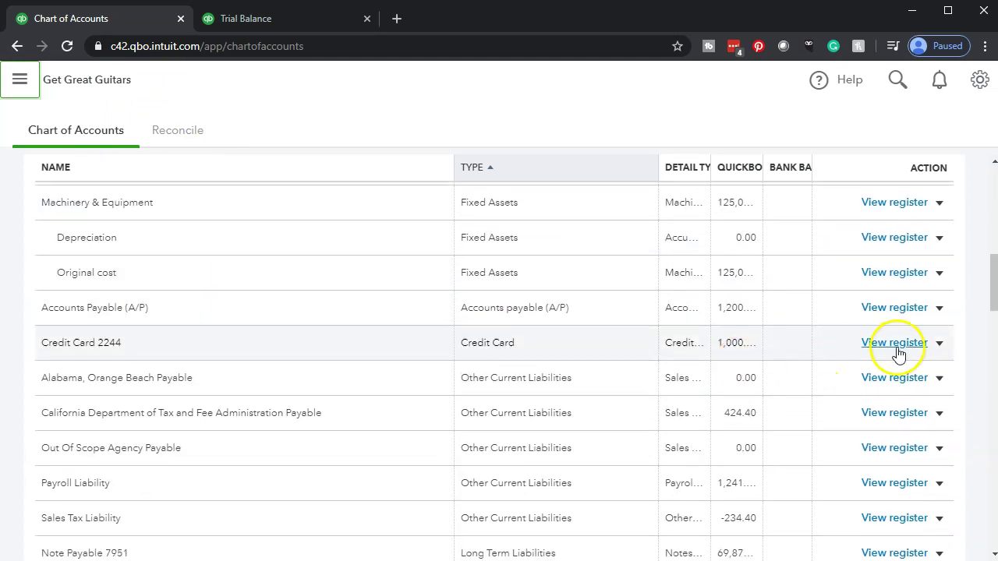
scroll(905, 351, down, 4)
scroll(913, 352, down, 4)
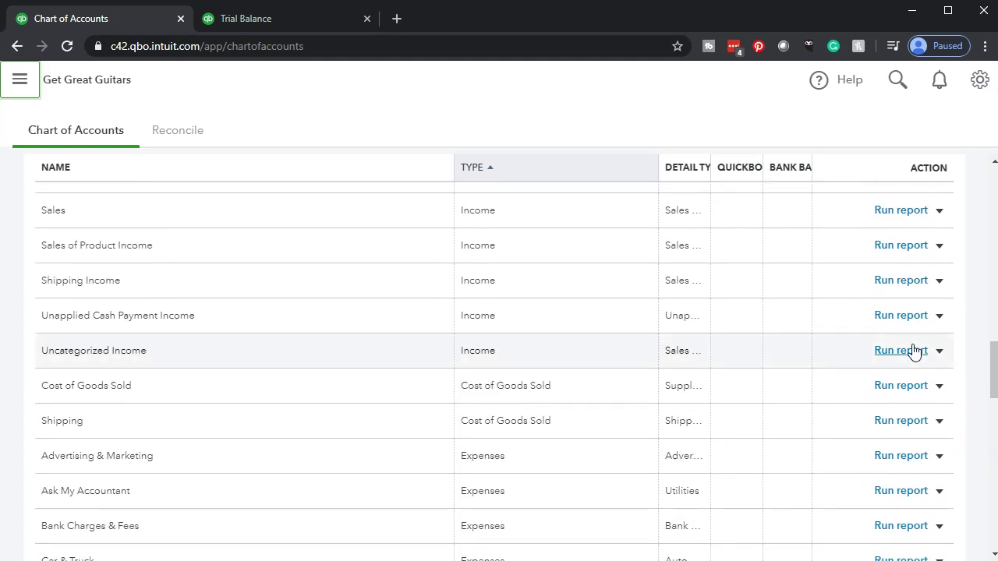
scroll(913, 352, down, 1)
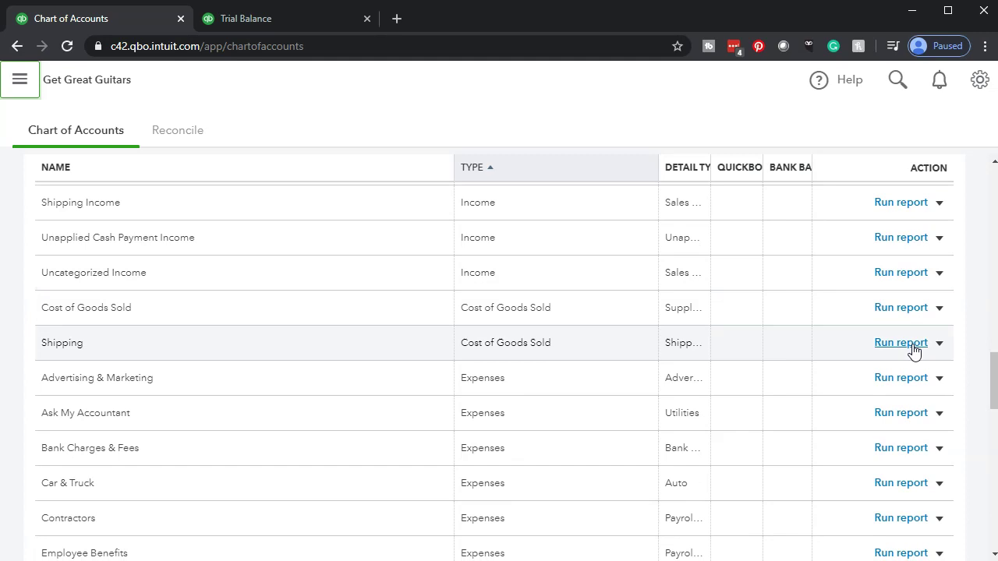
scroll(914, 352, up, 4)
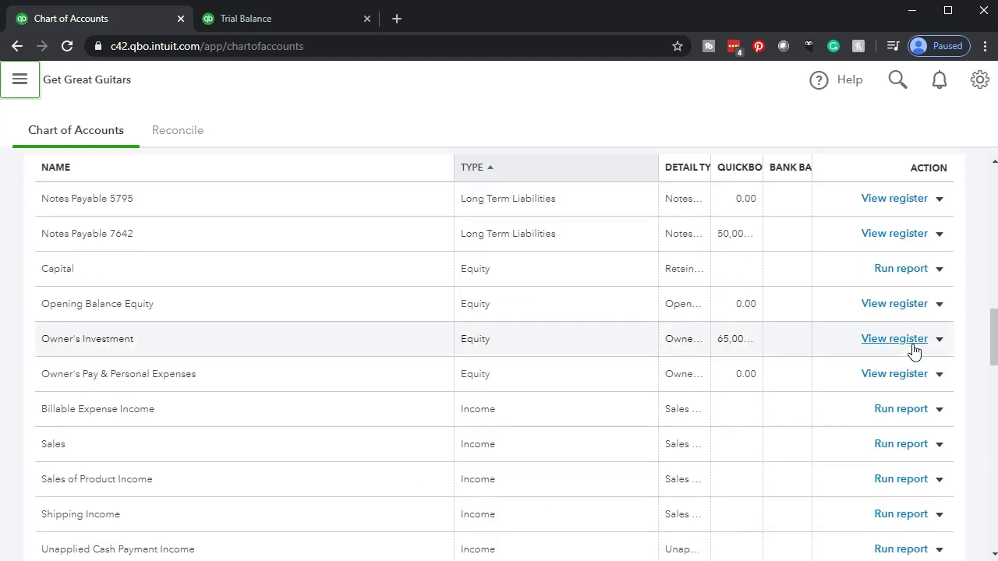
scroll(189, 491, up, 2)
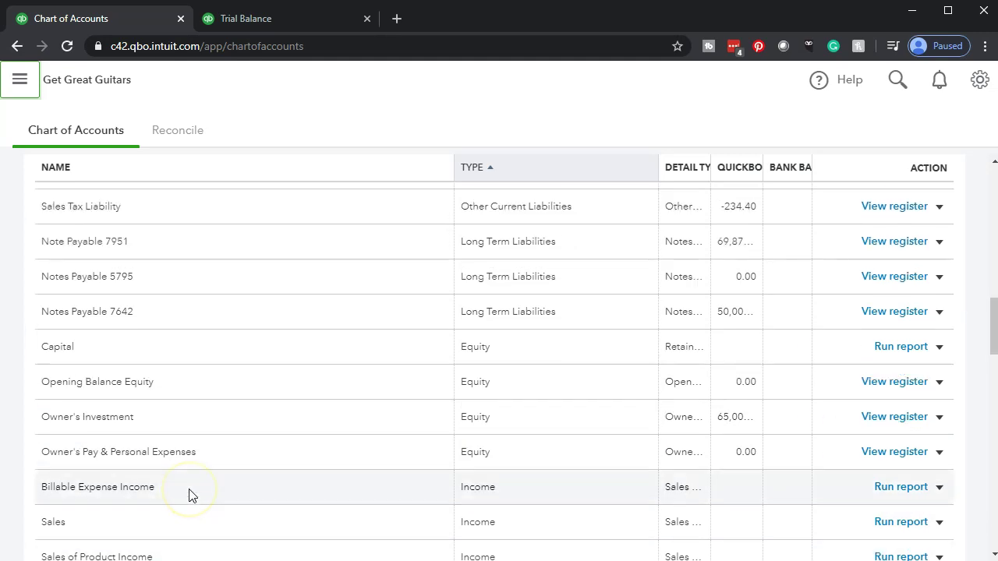
scroll(190, 496, up, 1)
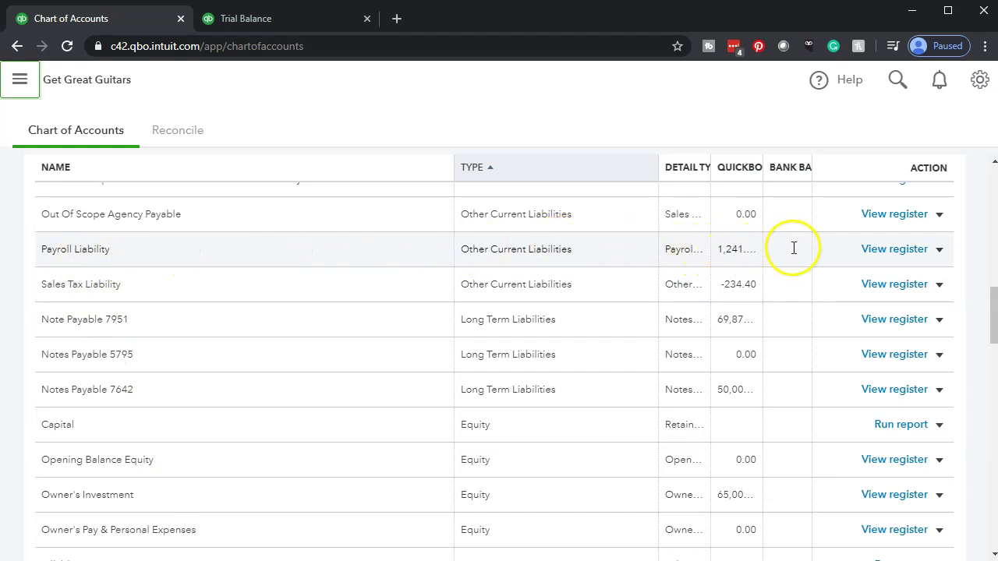
click(887, 254)
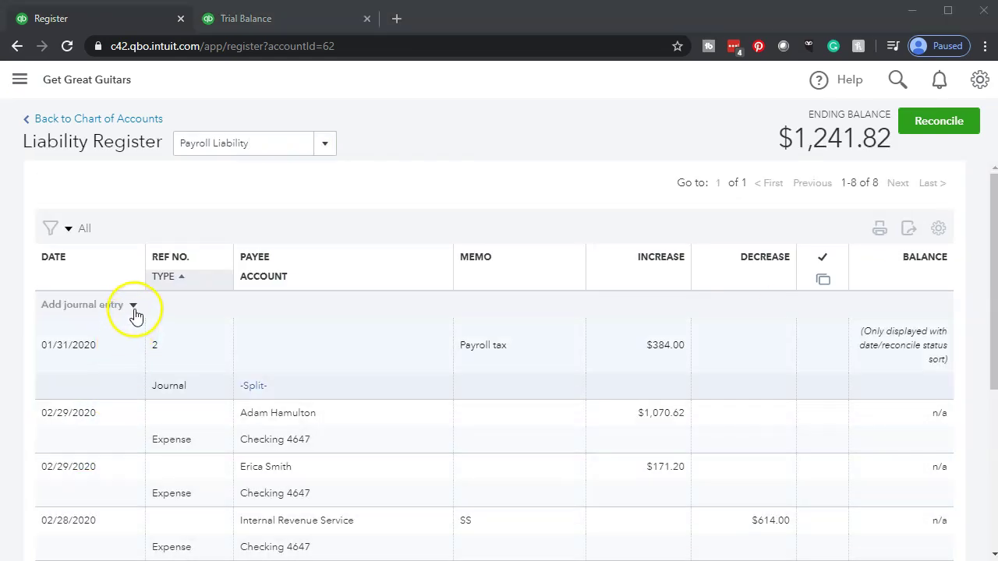
Step: Add a journal entry dated 02/29/2020 to the Payroll Liability register, leaving the payee and memo blank
click(133, 306)
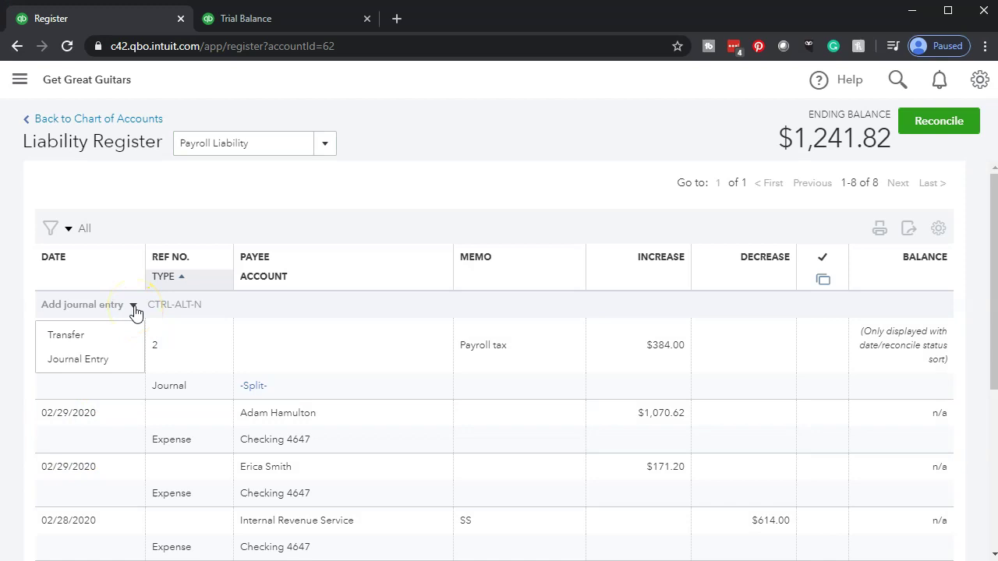
click(108, 361)
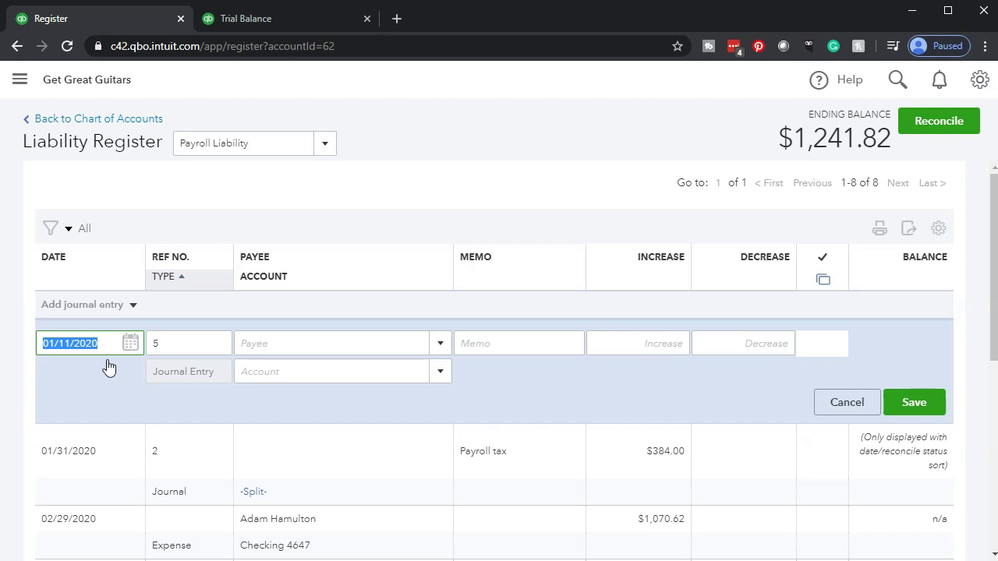
text(02/29/)
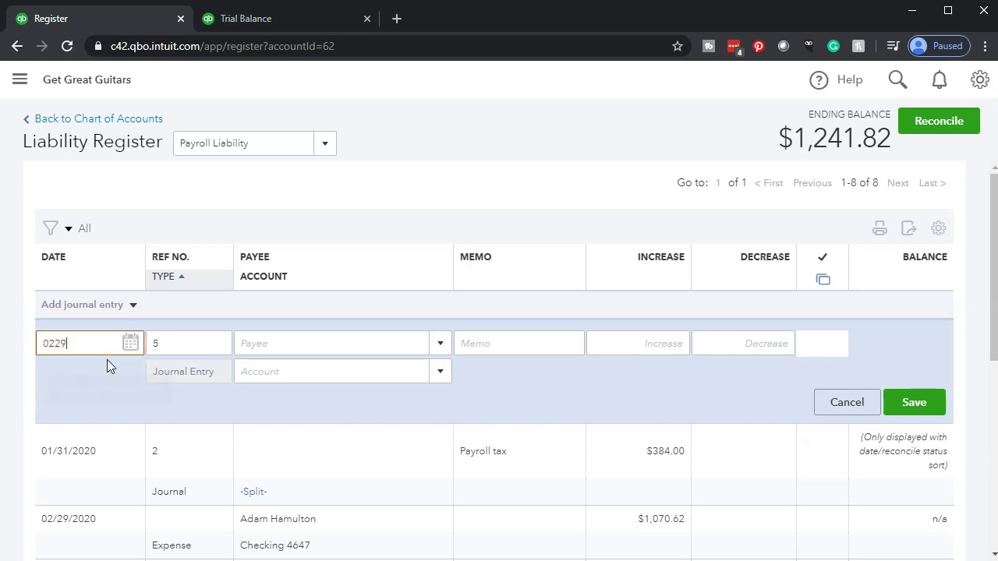
text(20)
key(Tab)
key(Tab)
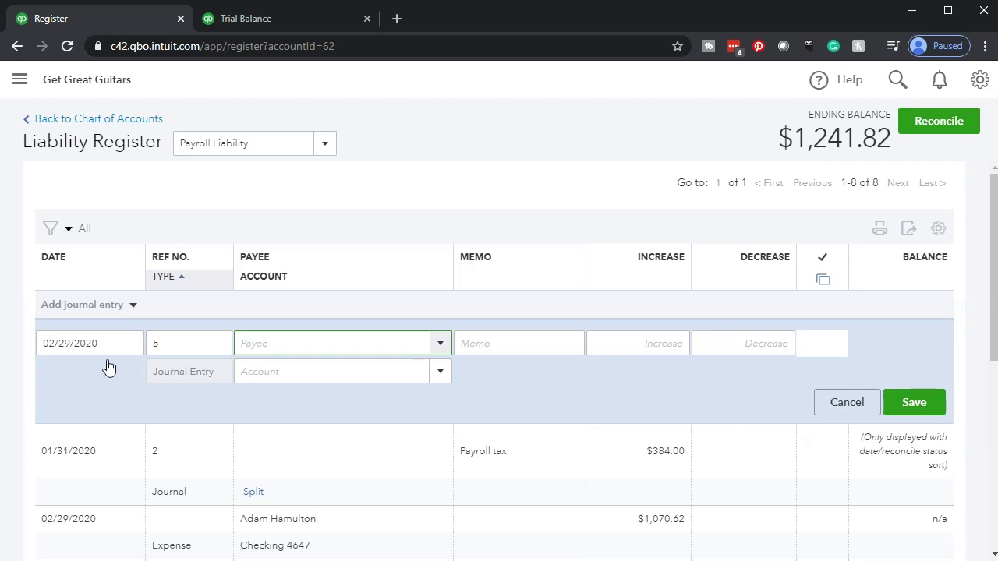
key(Tab)
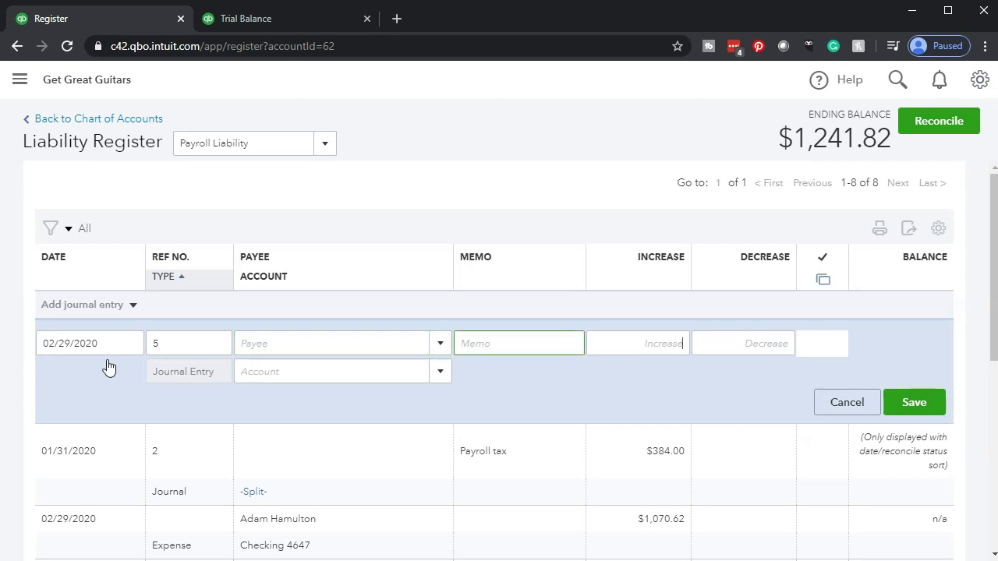
Step: Check the employer tax total in the Excel workbook and enter 411.82 as the journal entry's increase to Payroll Liability
key(alt+Tab)
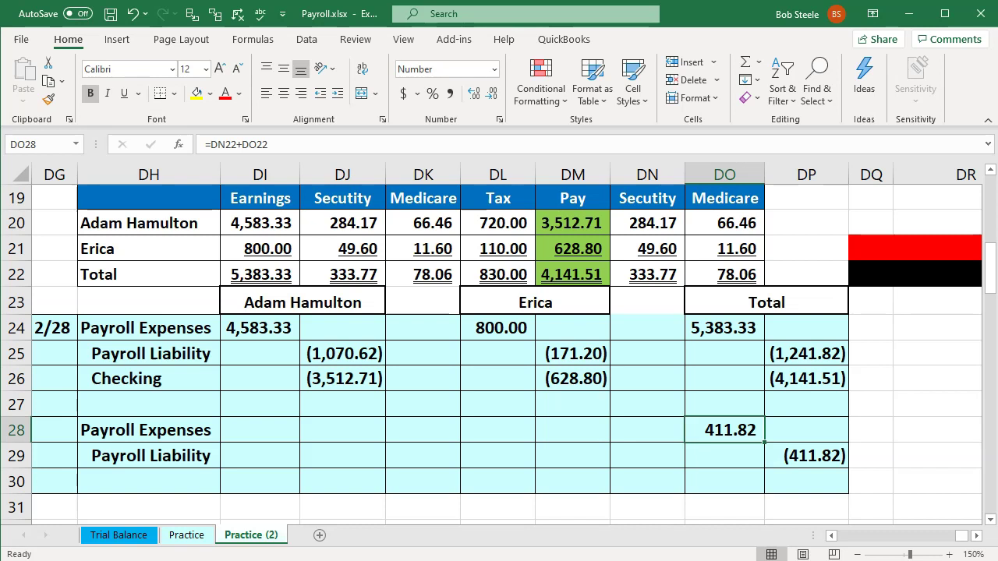
key(alt+Tab)
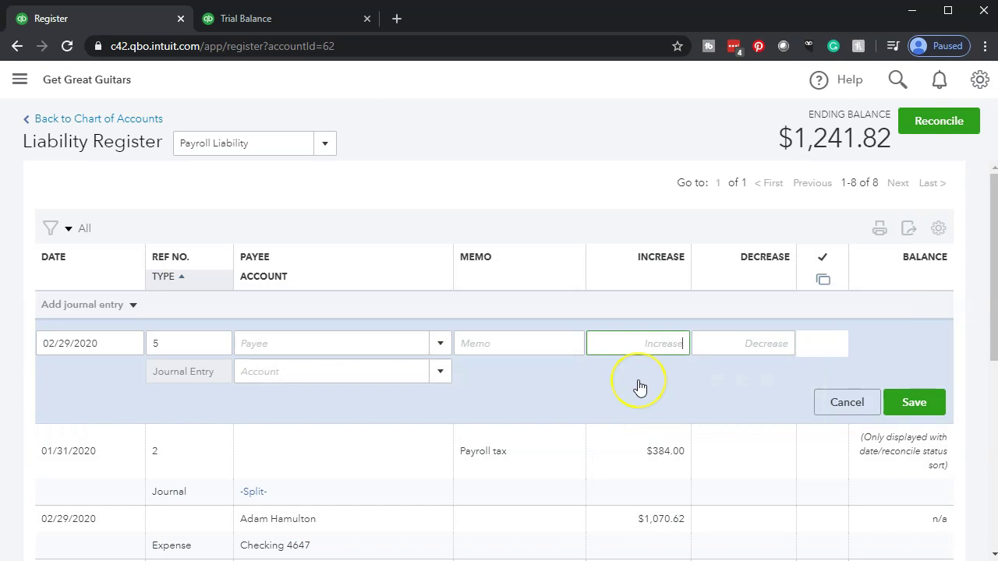
text(411.82)
key(Tab)
key(Tab)
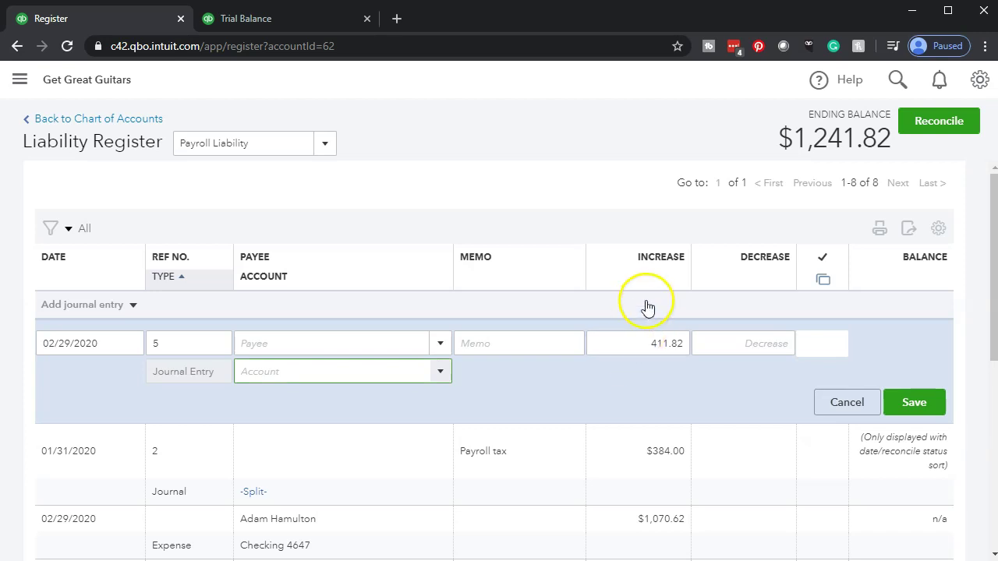
Step: Check the employer tax entry in the Excel workbook and save the register's journal entry with Payroll Taxes as its account
click(510, 559)
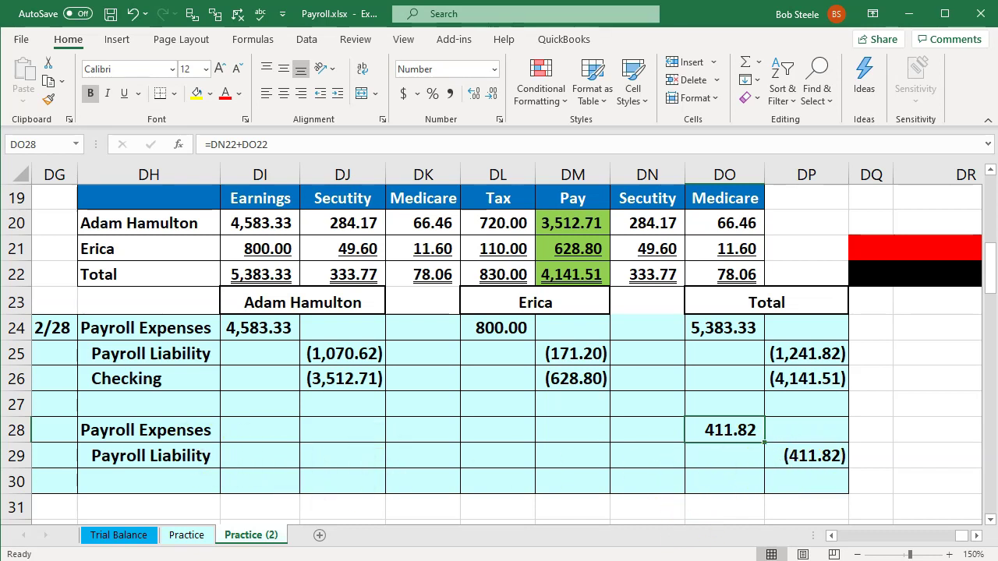
click(510, 559)
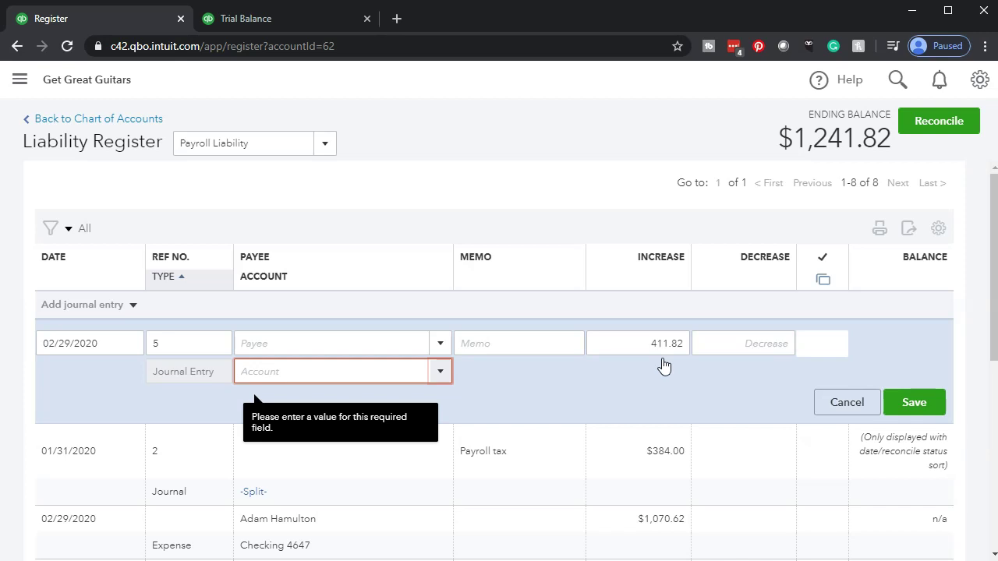
click(441, 374)
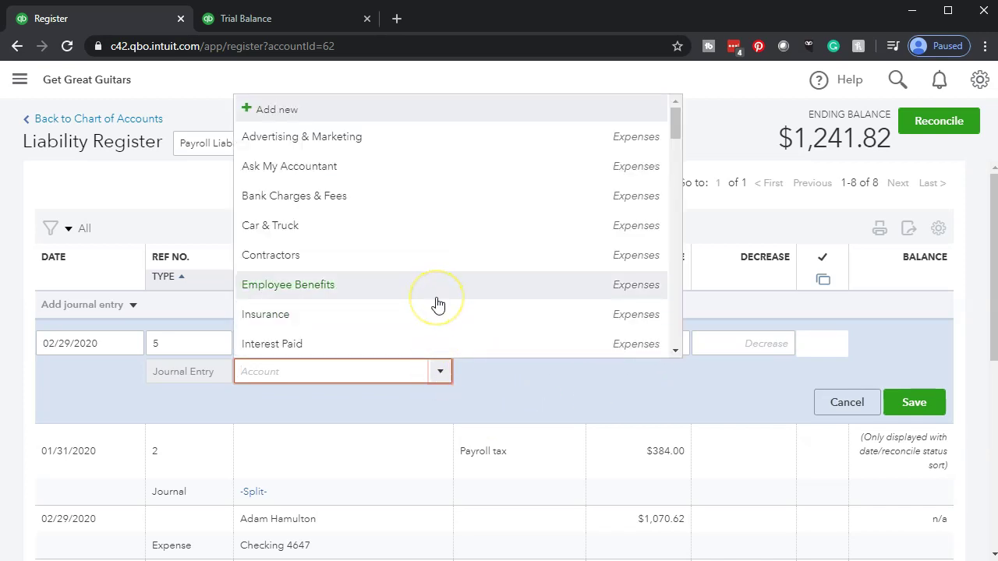
scroll(438, 304, down, 4)
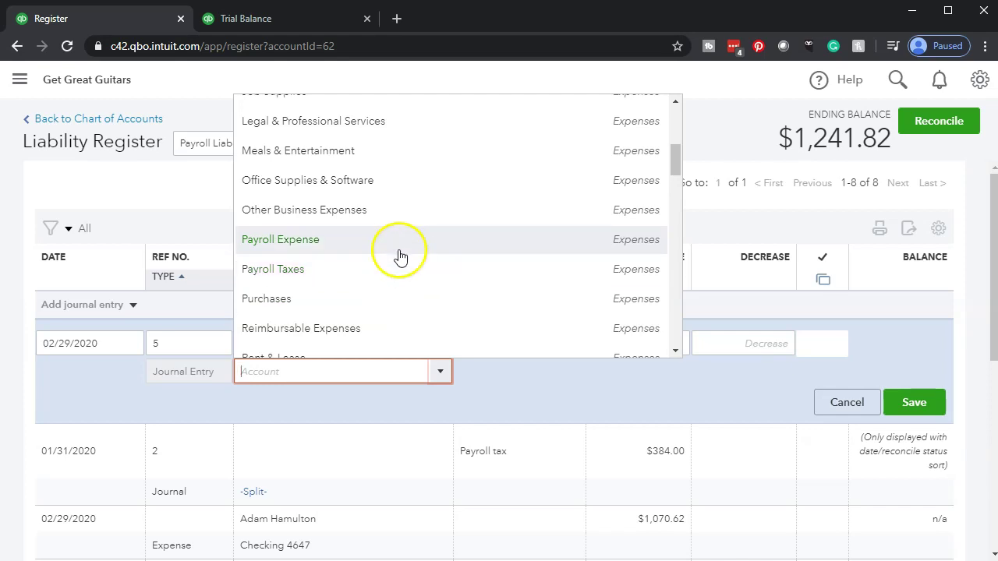
click(390, 273)
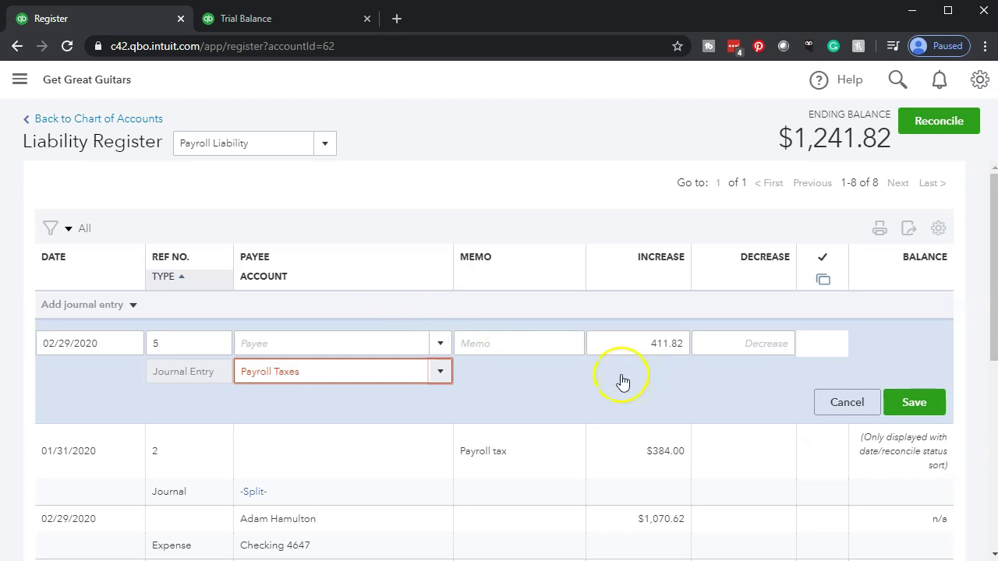
click(906, 407)
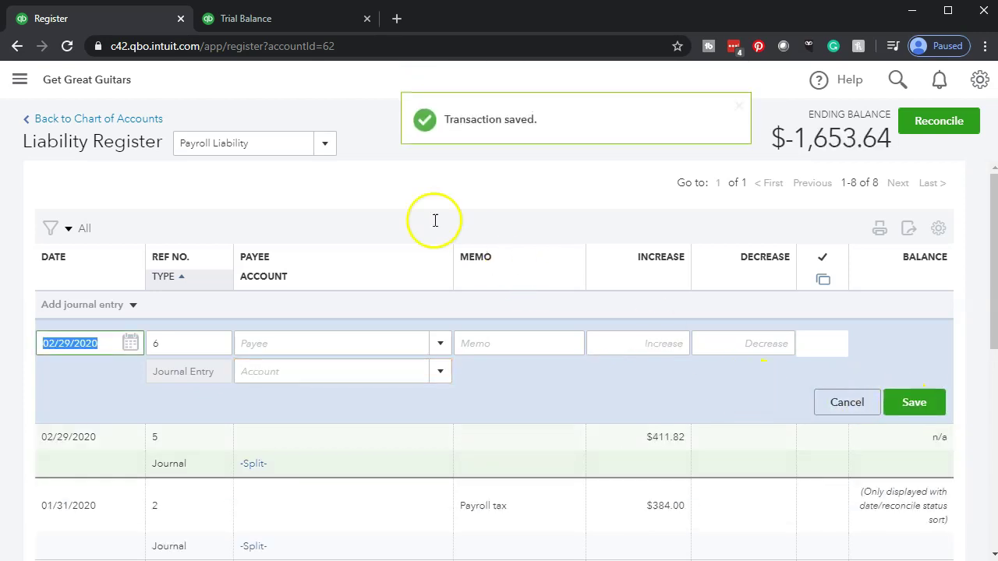
Step: Open the Payroll Liability balance from the Trial Balance and examine the dates, amounts and running balance of its transactions
click(269, 22)
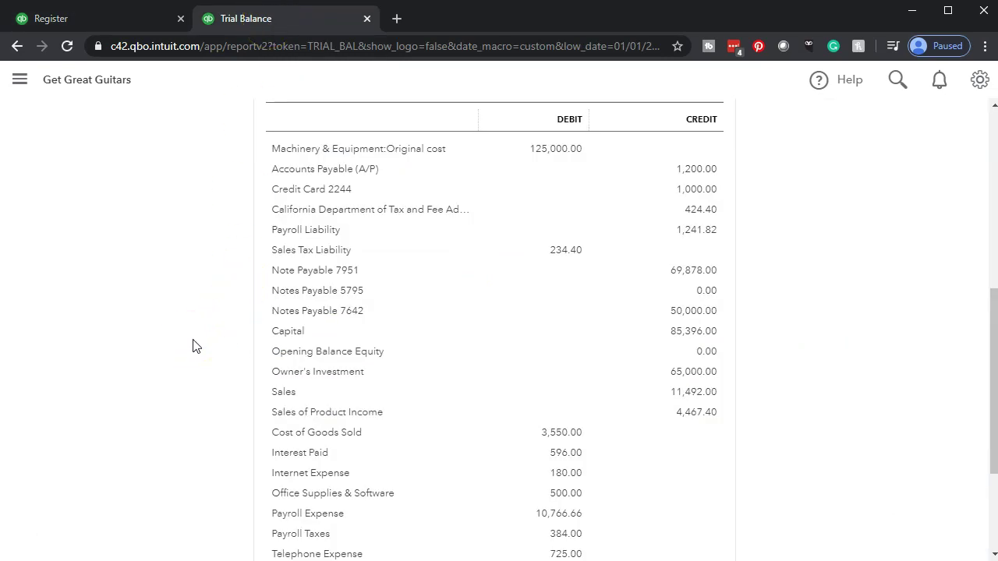
key(ctrl+plus)
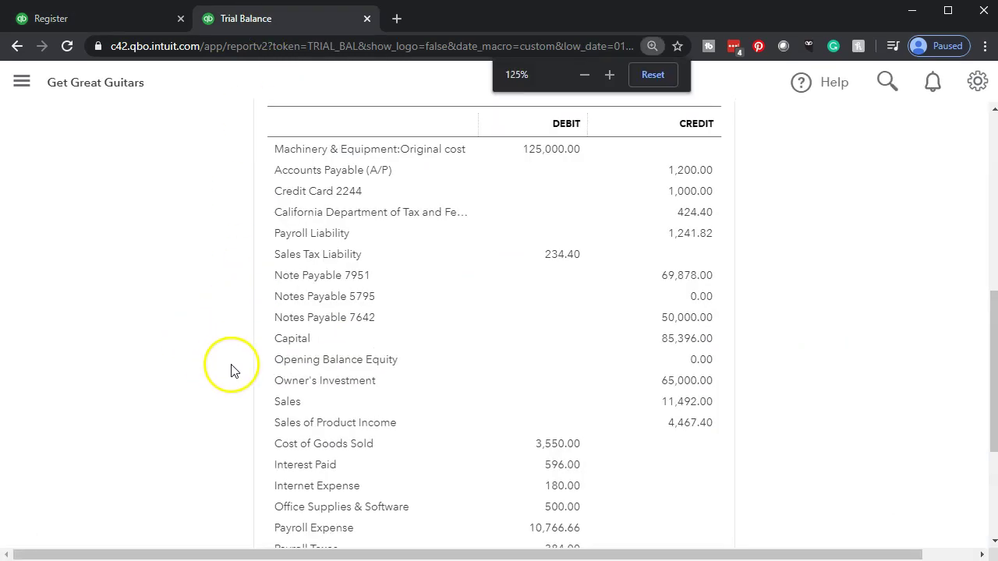
key(ctrl+plus)
scroll(494, 396, up, 2)
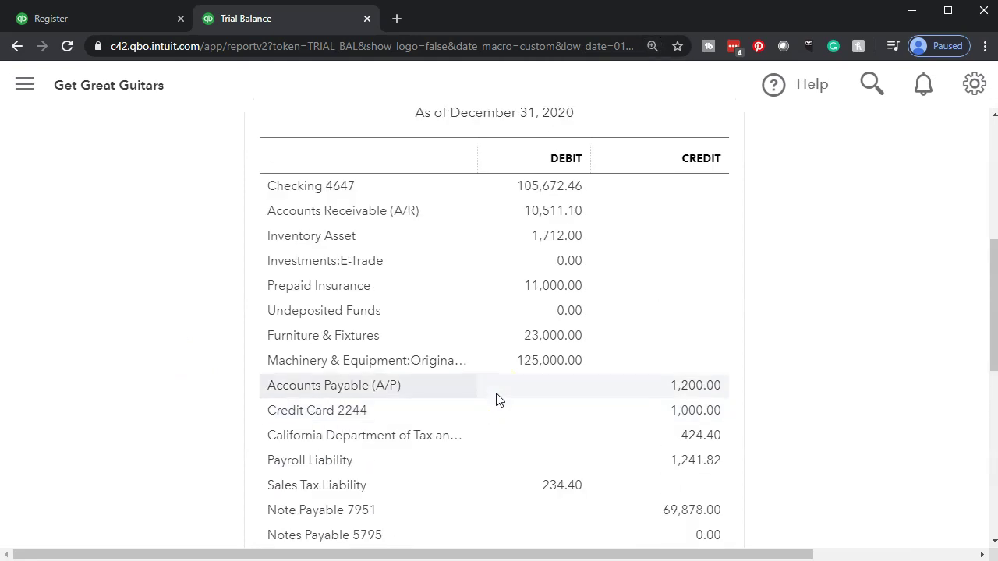
click(473, 381)
scroll(473, 382, down, 1)
click(460, 386)
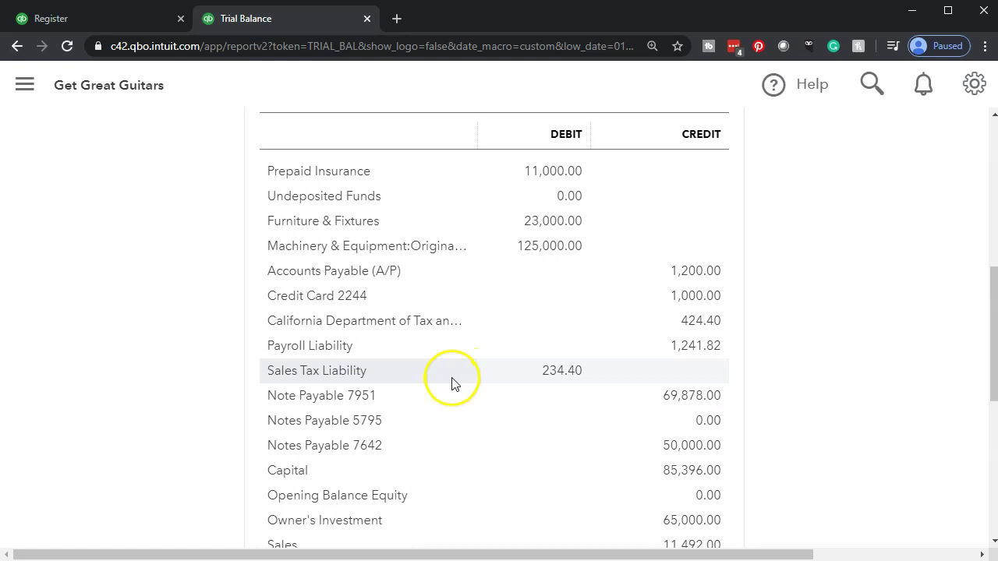
click(672, 345)
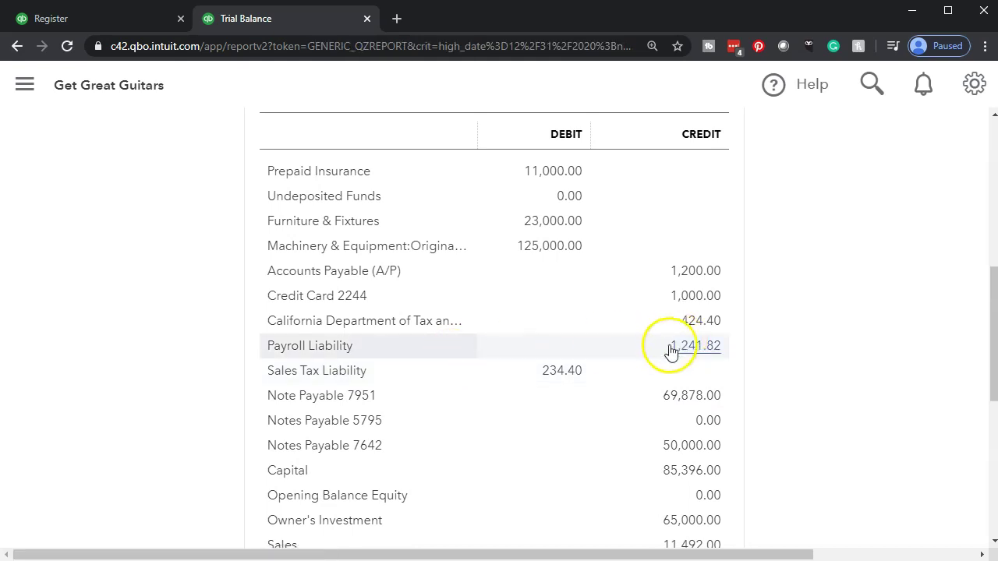
scroll(583, 333, down, 5)
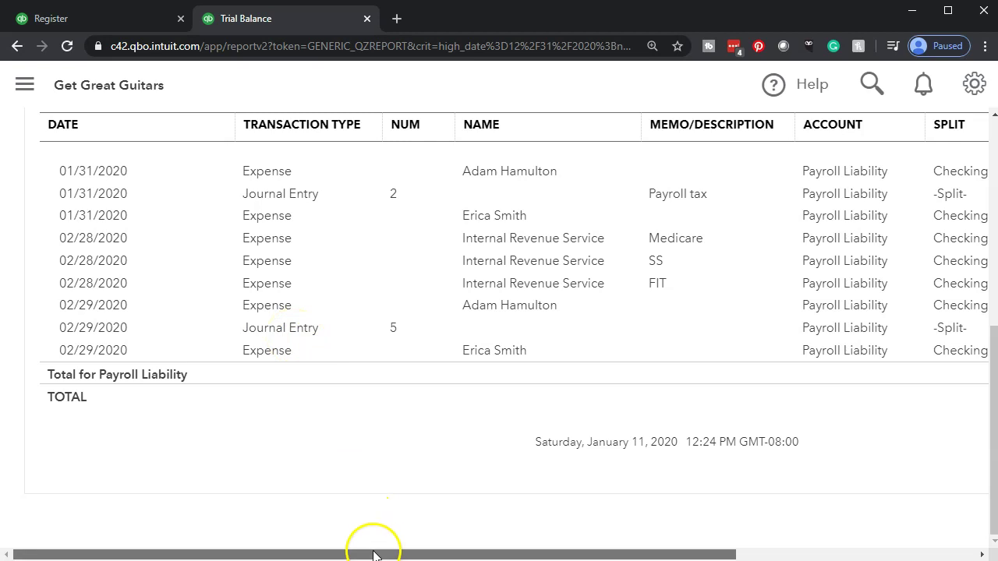
drag(369, 555, 594, 557)
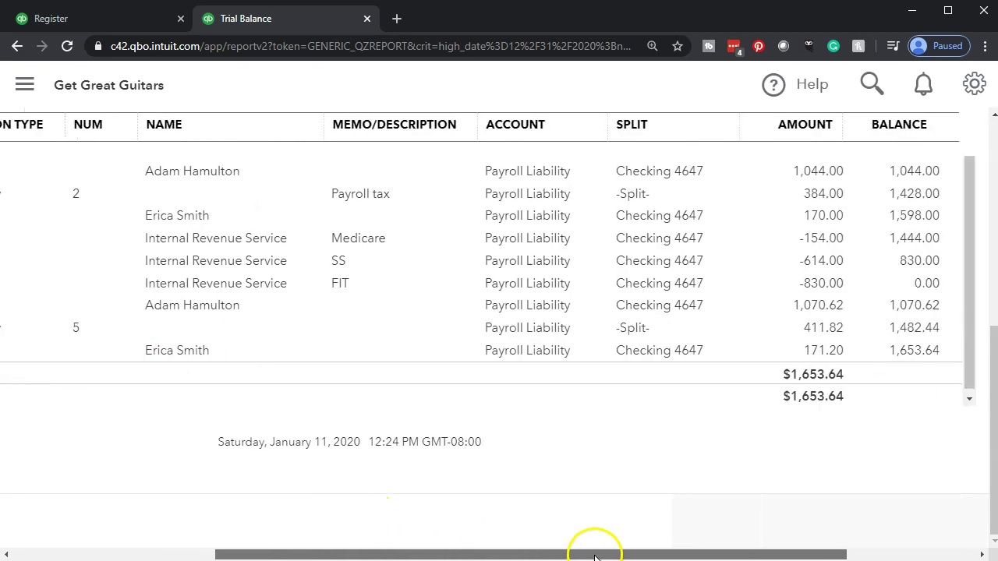
Step: Inspect the accounts, debit and credit of the 02/29/2020 payroll tax journal entry, close it and return to the Trial Balance
click(811, 331)
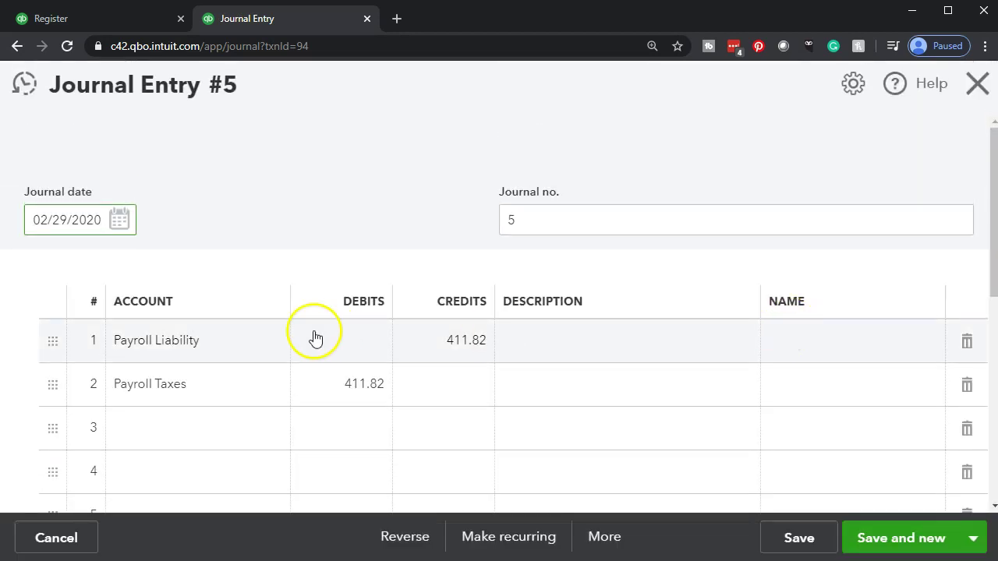
click(977, 86)
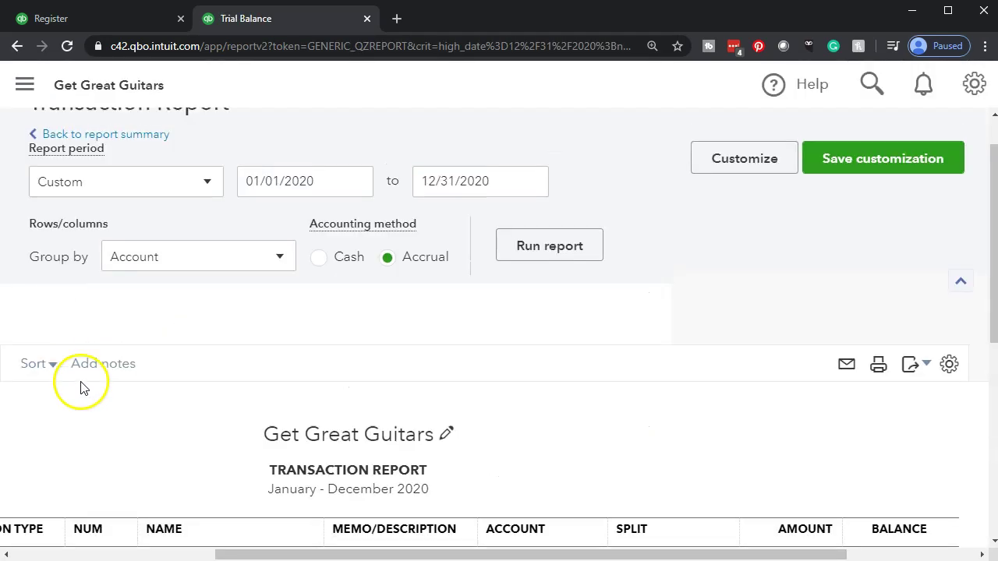
click(130, 196)
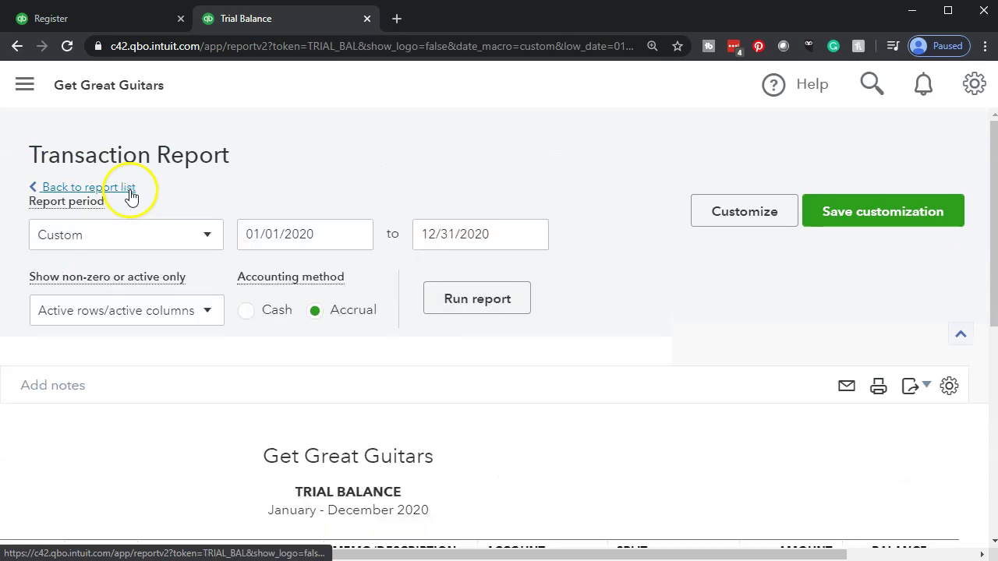
Step: Review the transactions behind the Payroll Taxes balance on the Trial Balance and return to the report summary
scroll(111, 196, down, 5)
scroll(153, 362, down, 4)
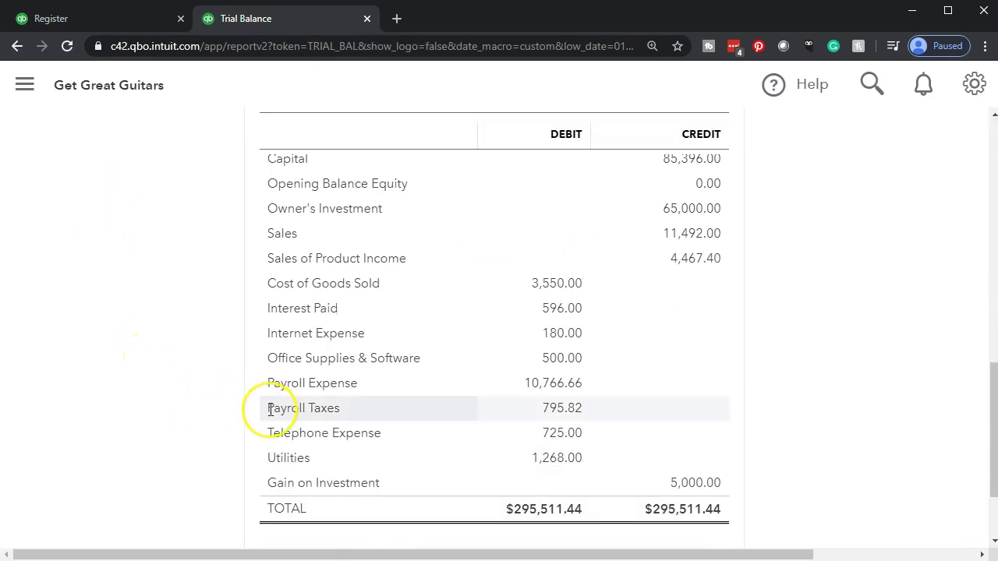
click(554, 410)
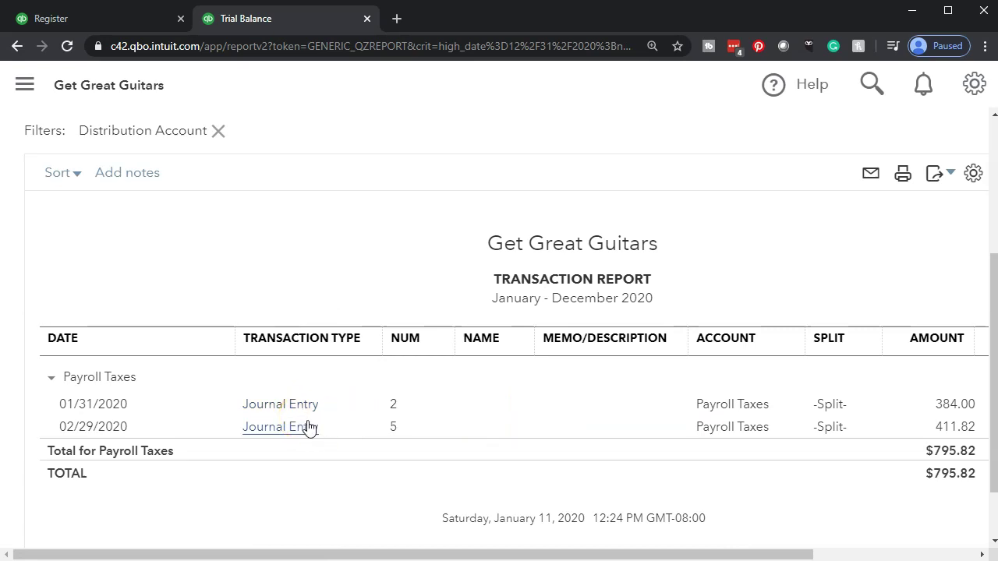
scroll(312, 429, up, 3)
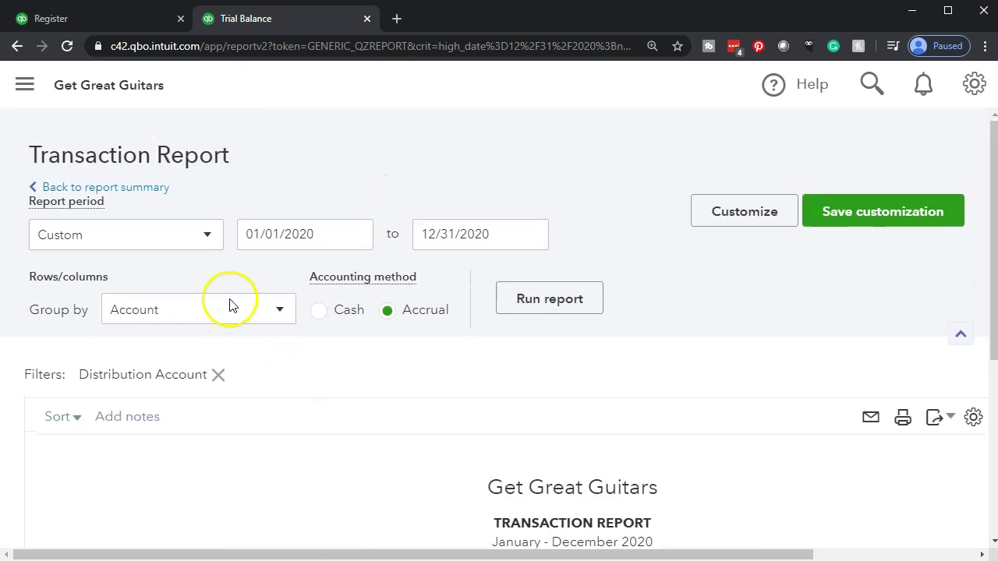
click(134, 193)
scroll(194, 260, down, 10)
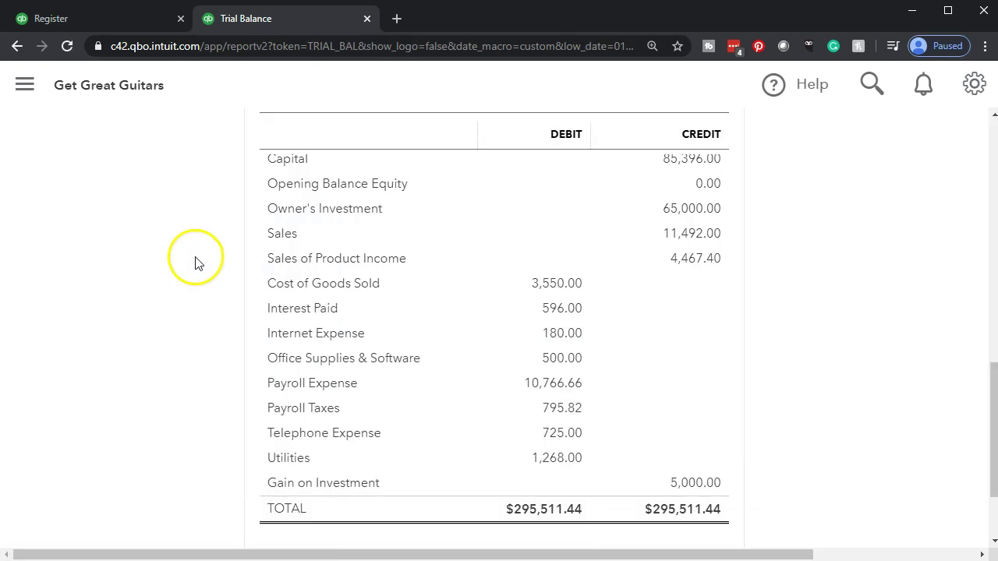
Step: Go from the Payroll Liability register to the reports list and open the Profit and Loss report
click(123, 21)
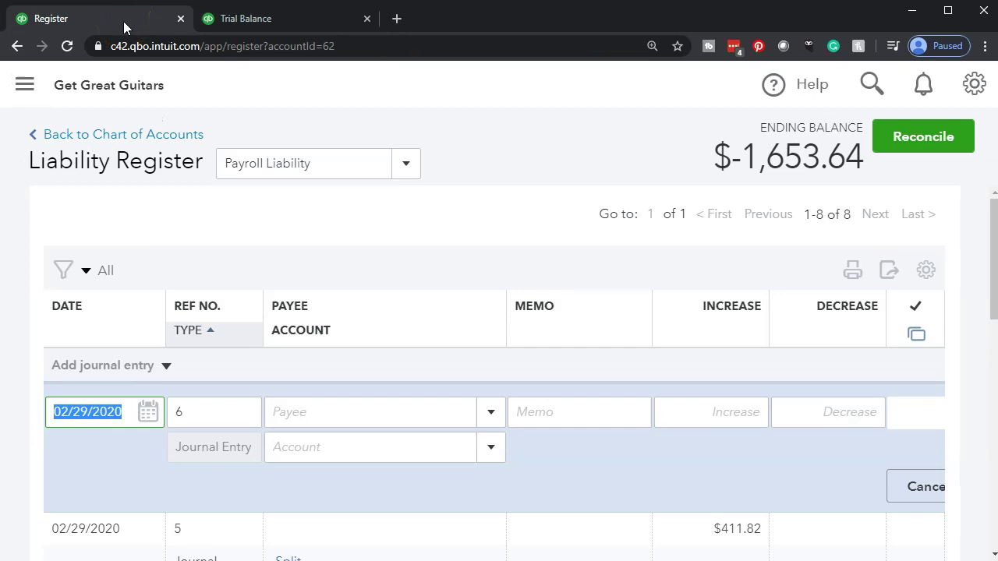
click(24, 85)
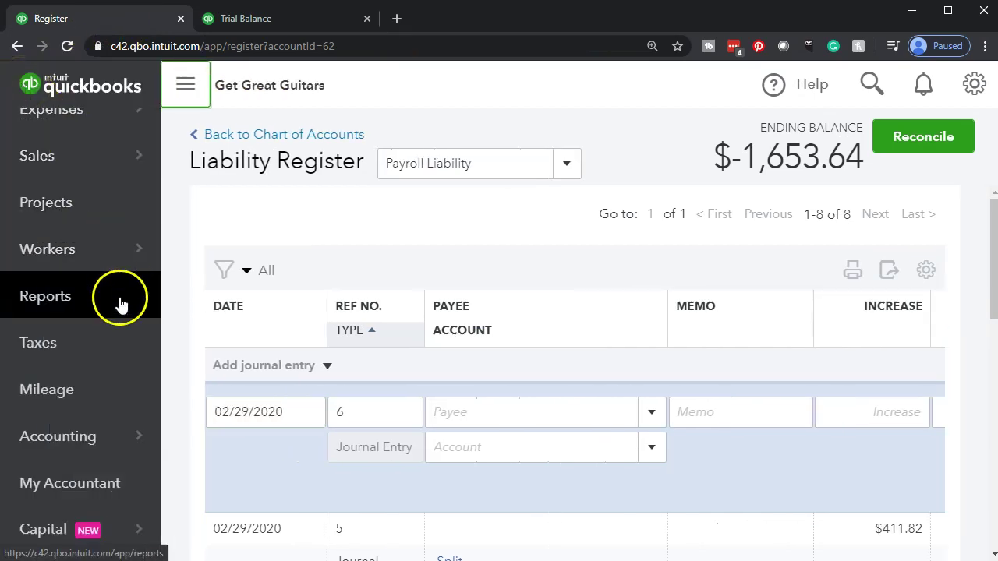
scroll(113, 389, down, 2)
scroll(102, 416, down, 1)
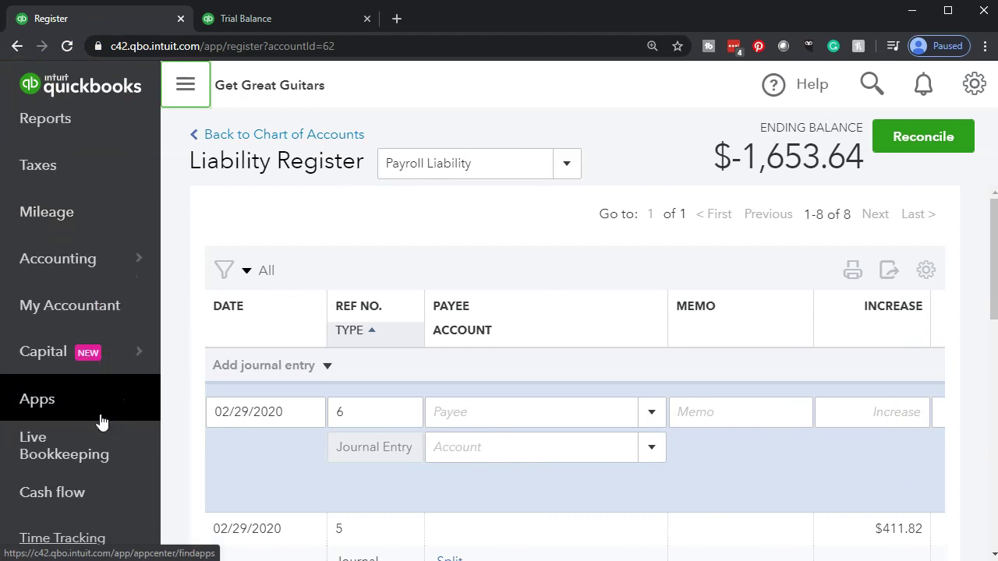
scroll(100, 422, up, 1)
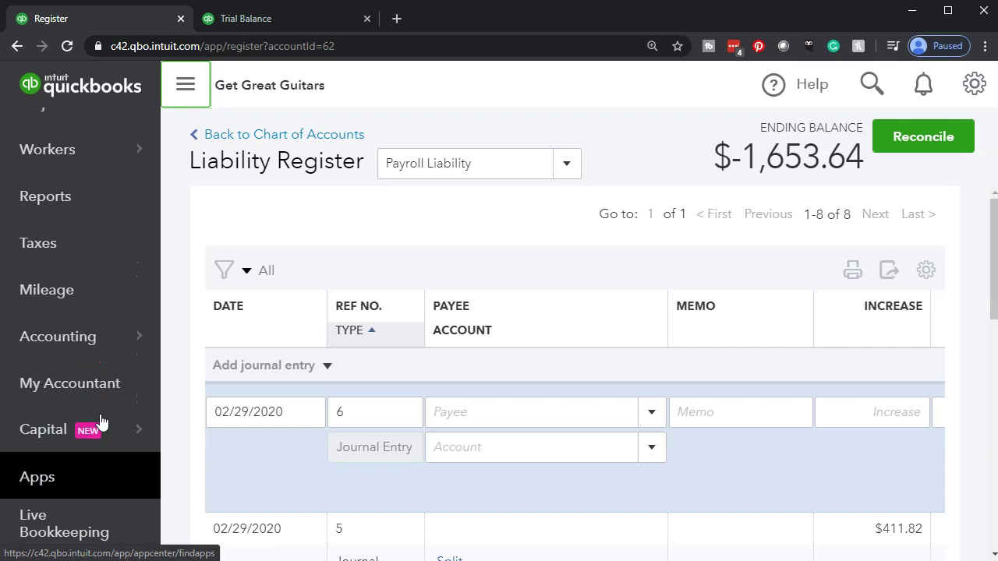
click(50, 200)
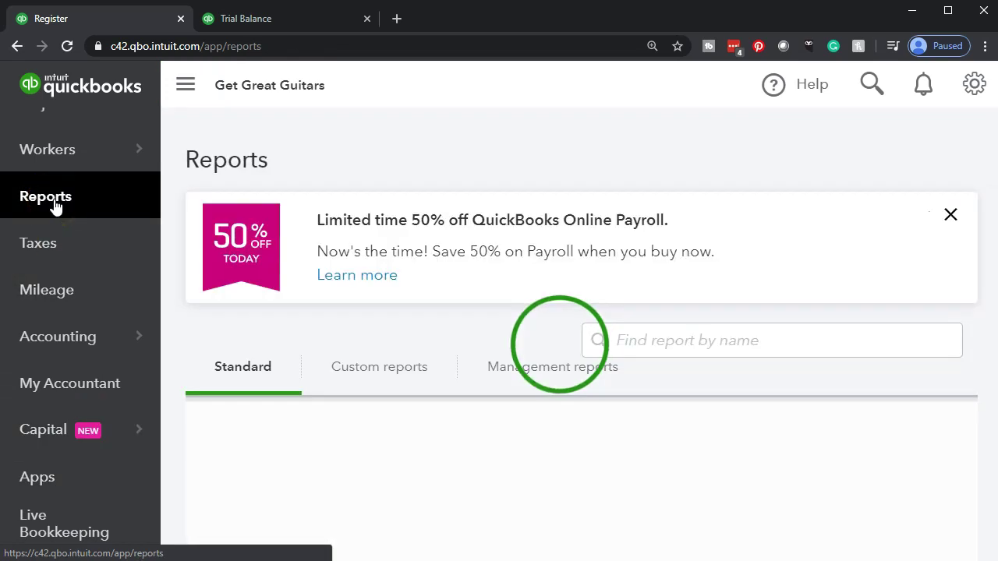
key(ctrl+0)
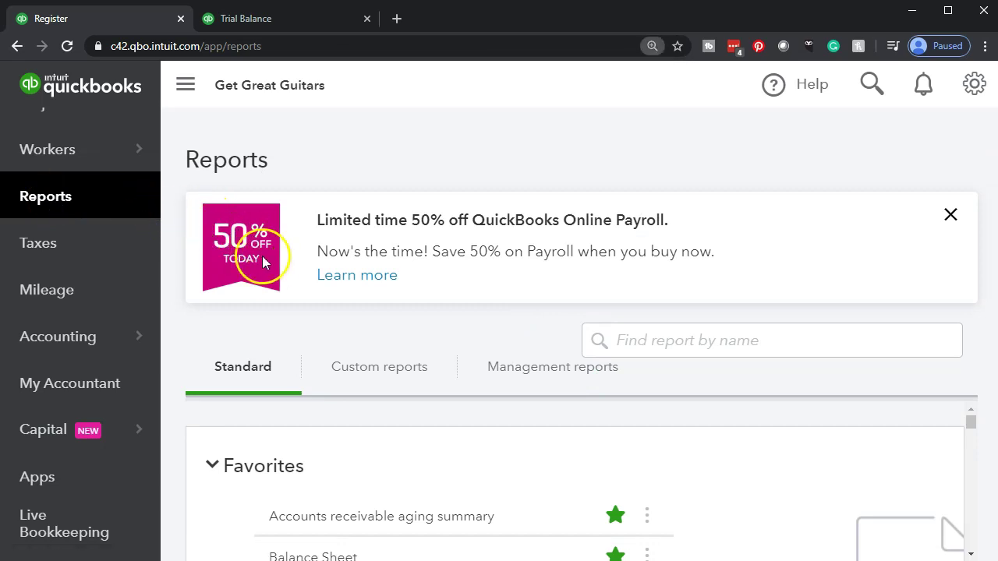
key(ctrl+minus)
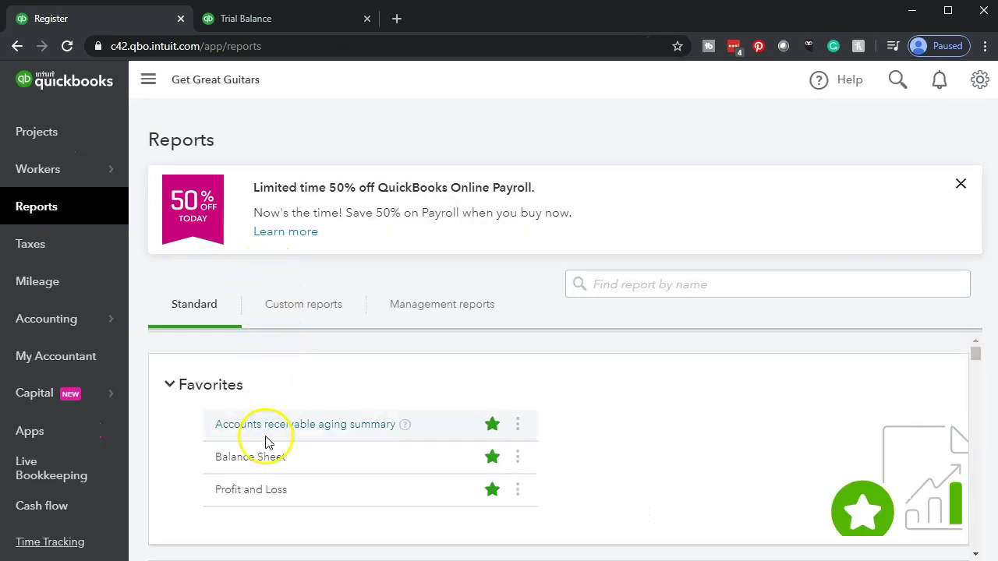
click(244, 497)
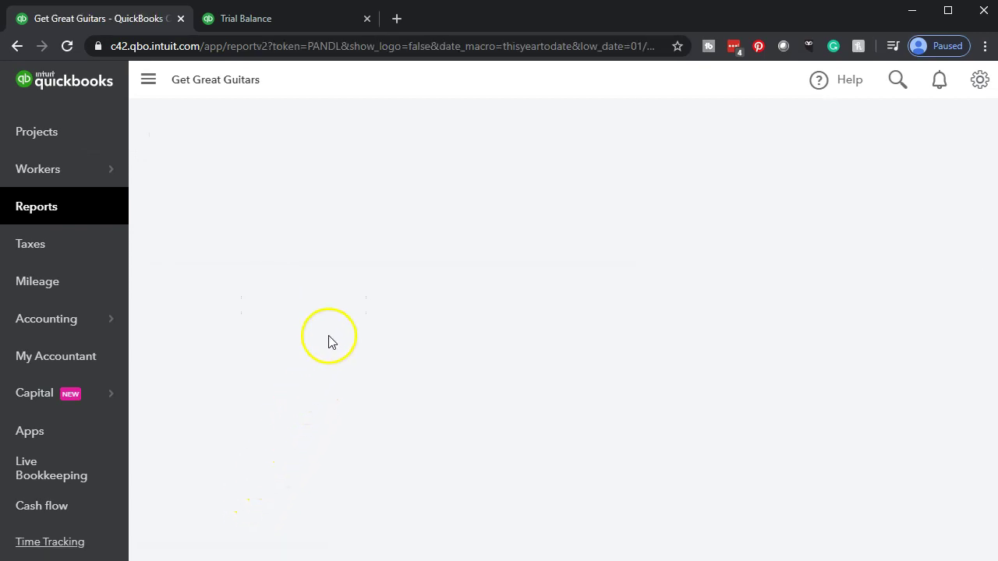
Step: Run the Profit and Loss report for the period 01/01/2020 to 12/31/2020
drag(389, 164, 245, 140)
text(01/01/2020)
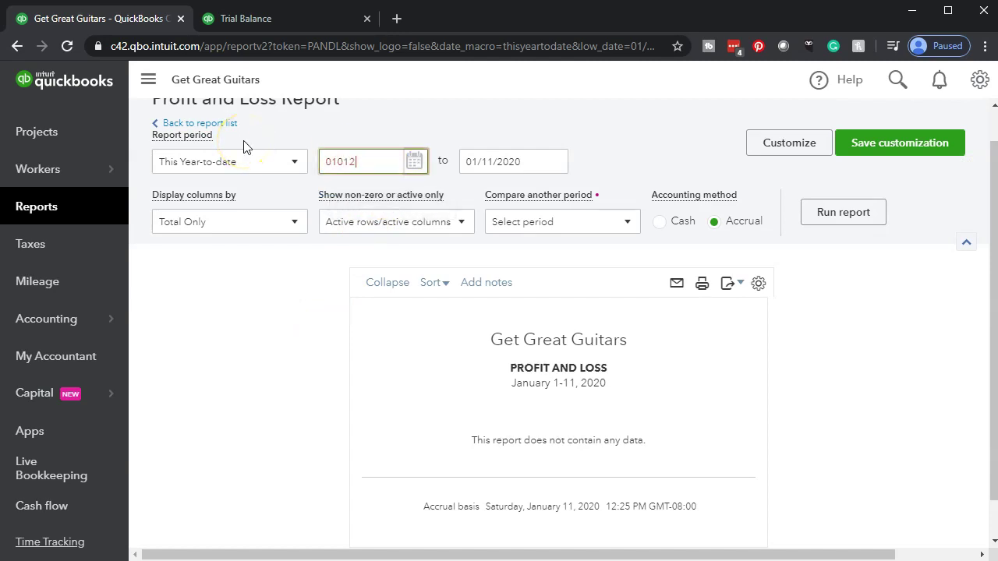
key(Tab)
text(12/31/2020)
key(Tab)
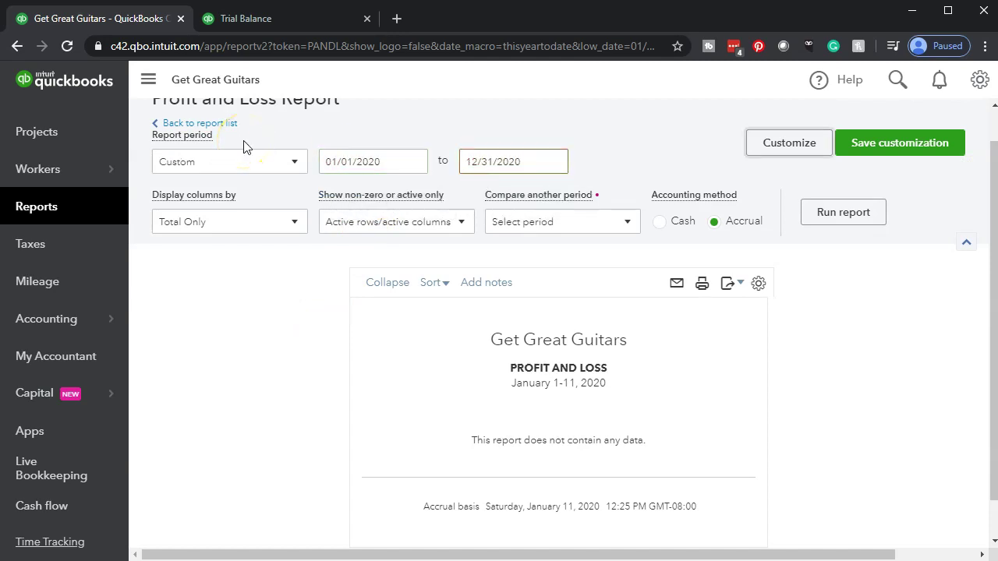
click(855, 220)
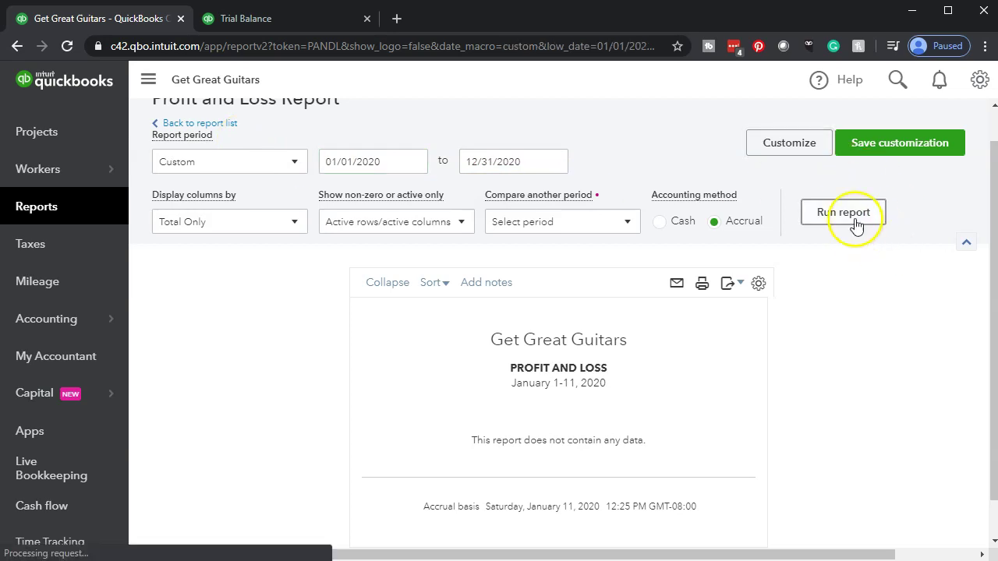
Step: Hide the navigation menu and examine the Payroll Expense and Payroll Taxes lines in the Profit and Loss report
click(148, 81)
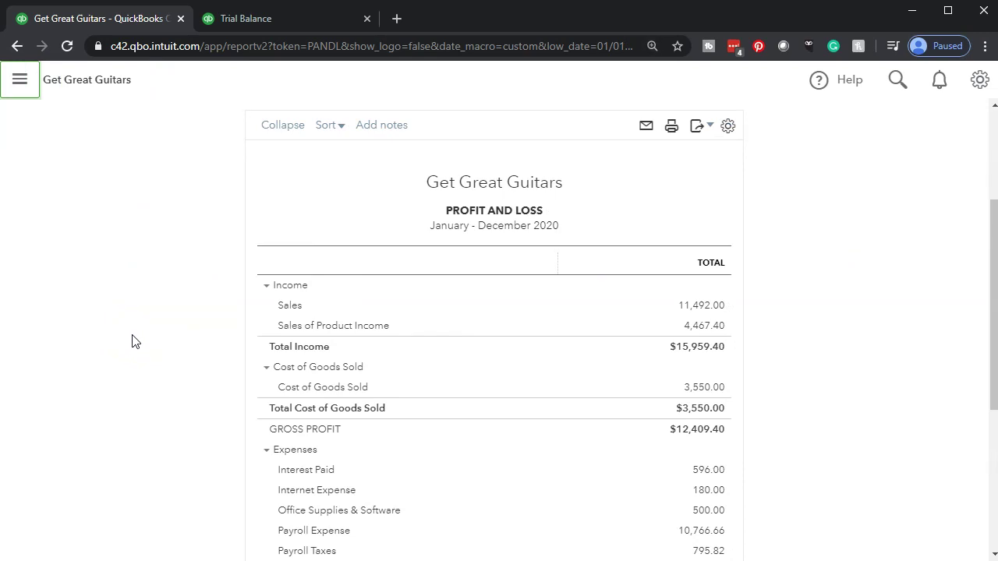
key(ctrl+plus)
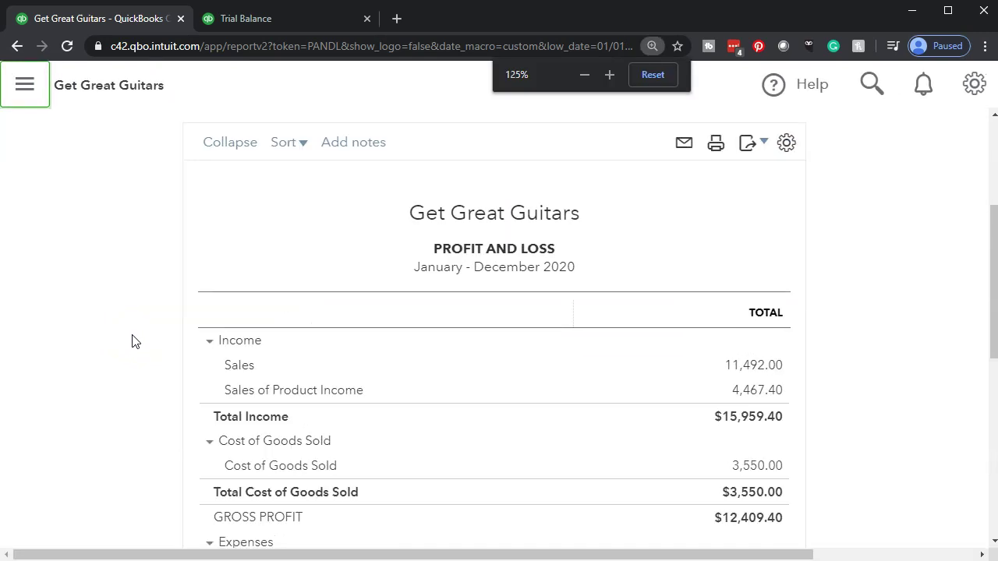
scroll(132, 340, down, 3)
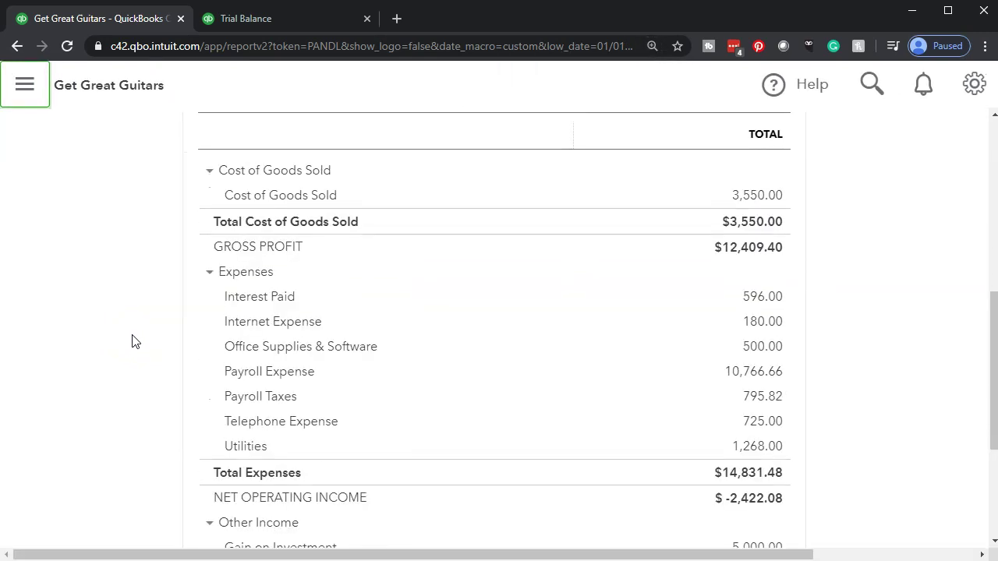
scroll(132, 341, down, 1)
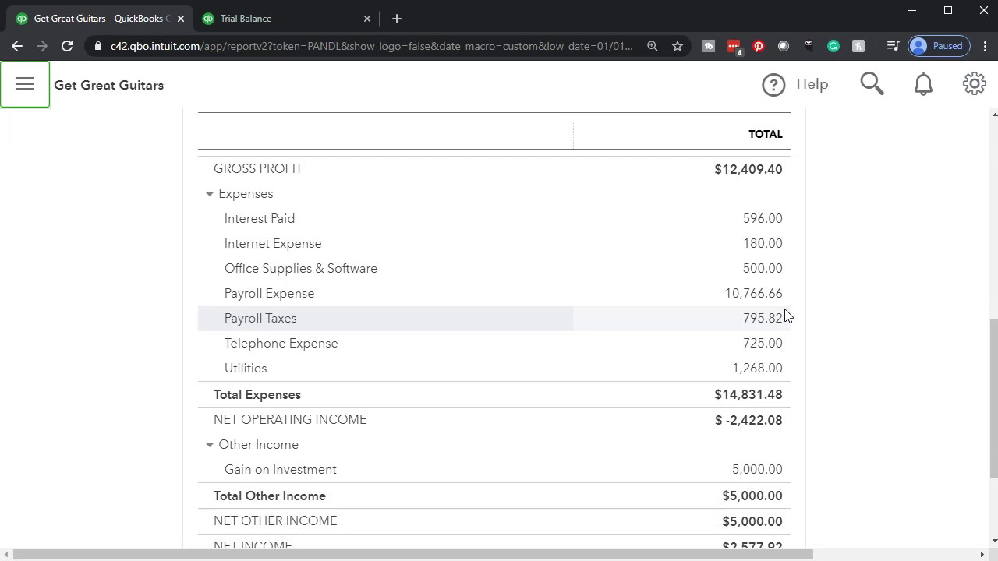
Step: Run the Profit and Loss report for the period 02/01/2020 to 02/29/2020 and examine it down to Net Income
scroll(785, 315, down, 1)
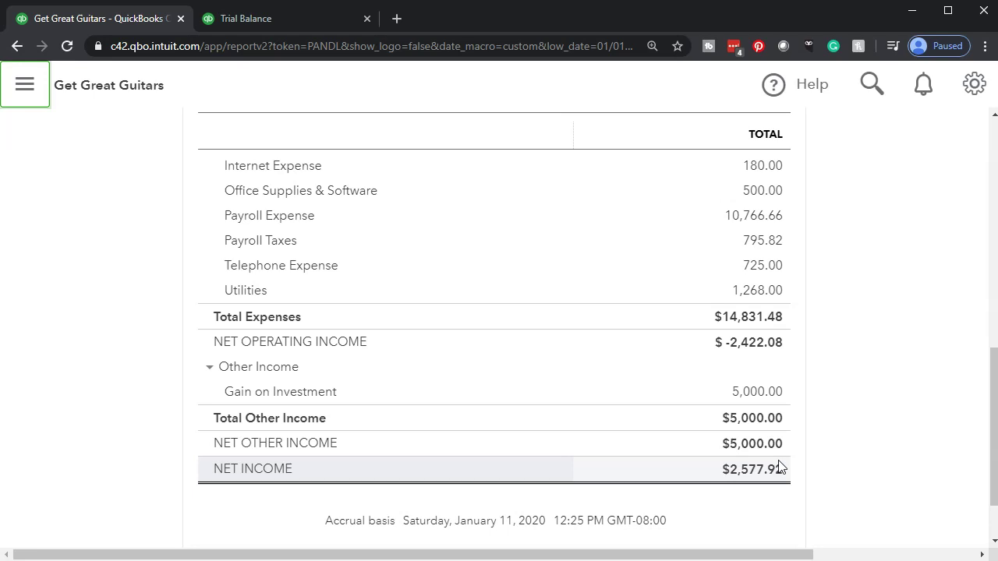
scroll(779, 468, up, 10)
click(328, 233)
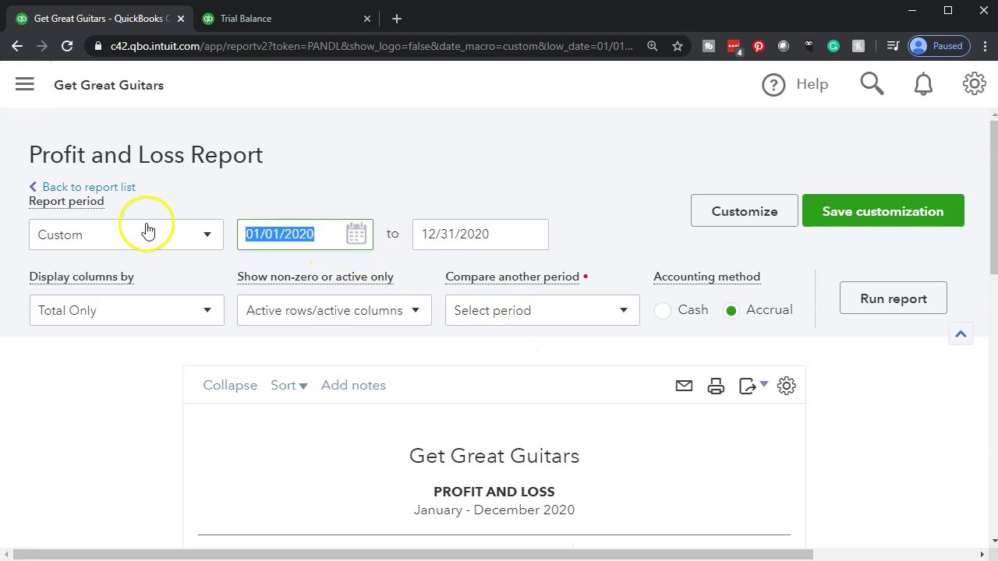
text(010)
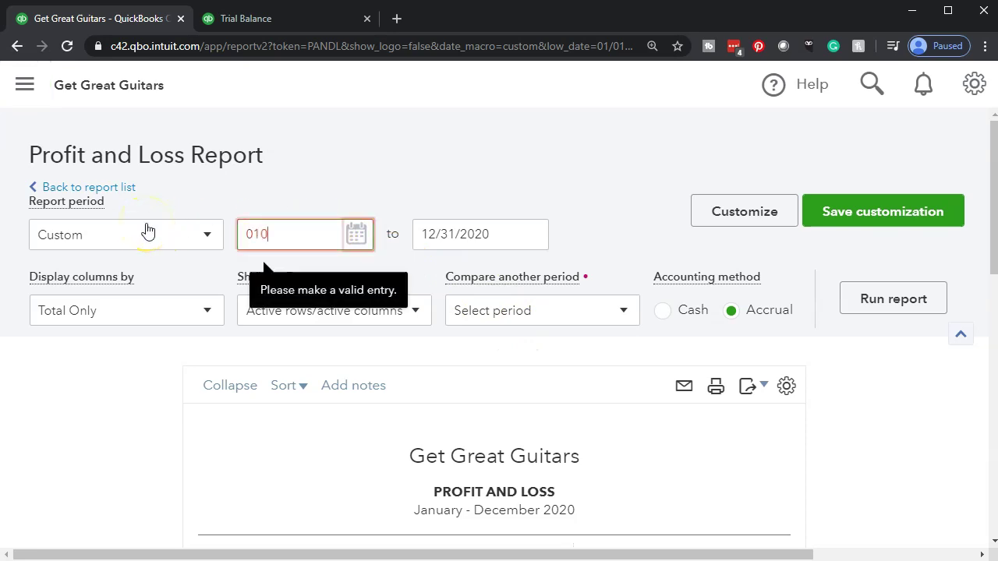
key(BackSpace)
key(BackSpace)
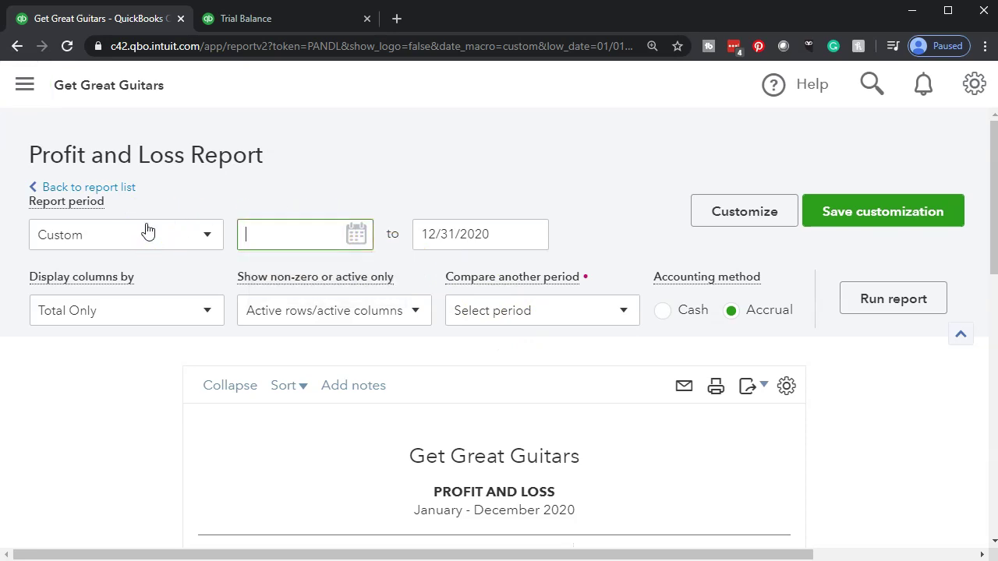
text(02/01/20)
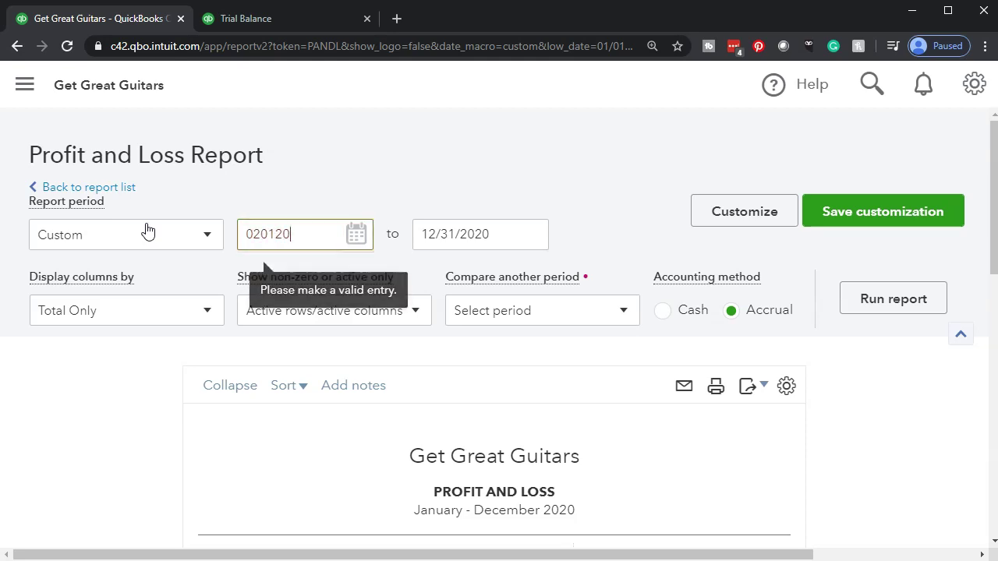
key(Tab)
text(022920)
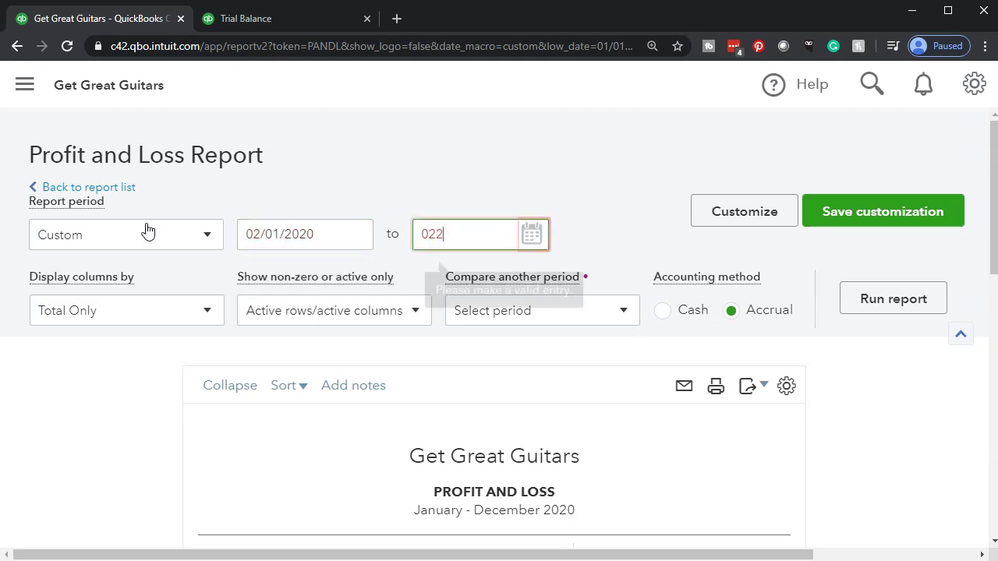
key(Tab)
click(861, 296)
scroll(597, 361, down, 3)
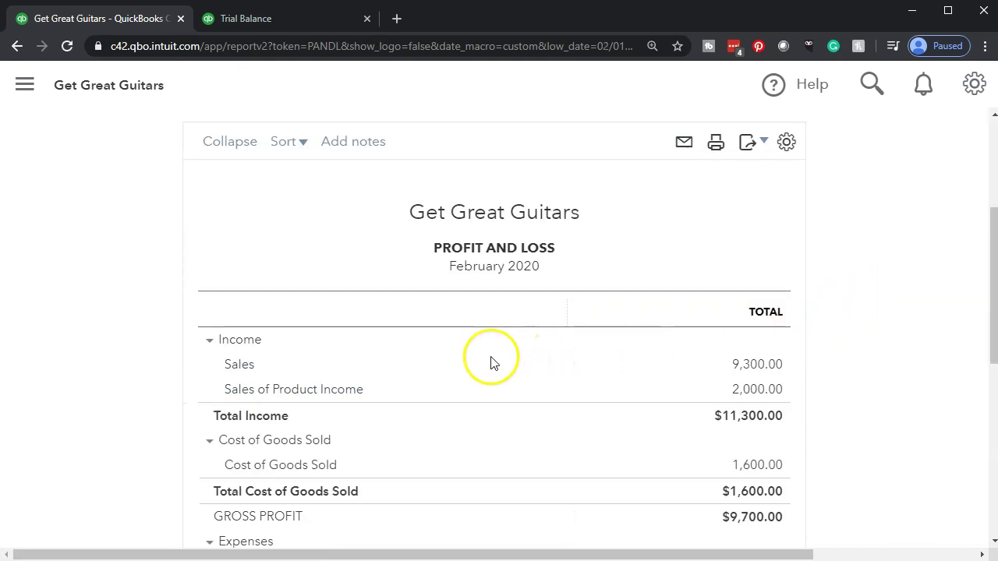
scroll(491, 361, down, 1)
scroll(490, 362, down, 5)
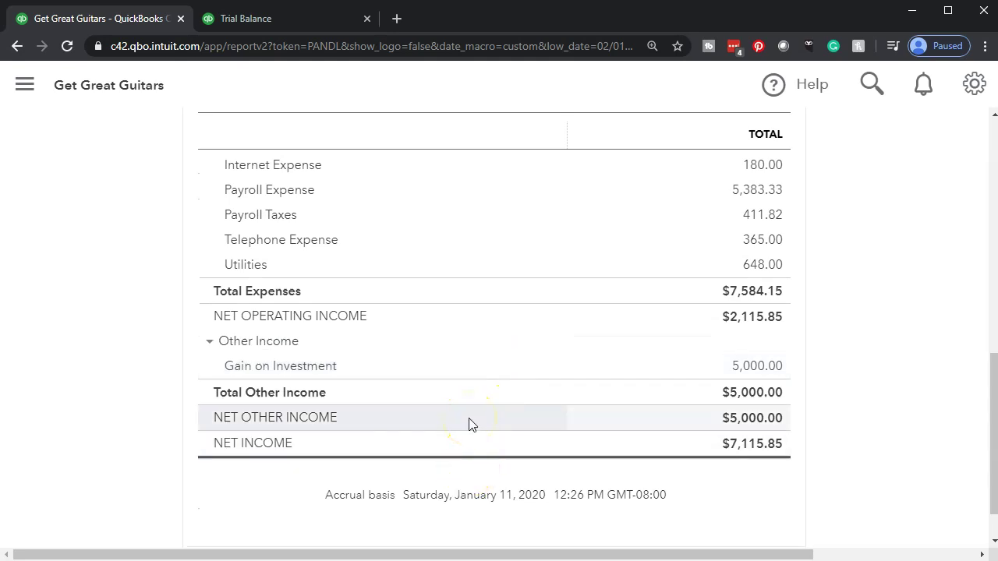
Step: Rerun the Profit and Loss report with a previous period (PP) comparison and review both months' columns down to Net Income
scroll(469, 424, up, 10)
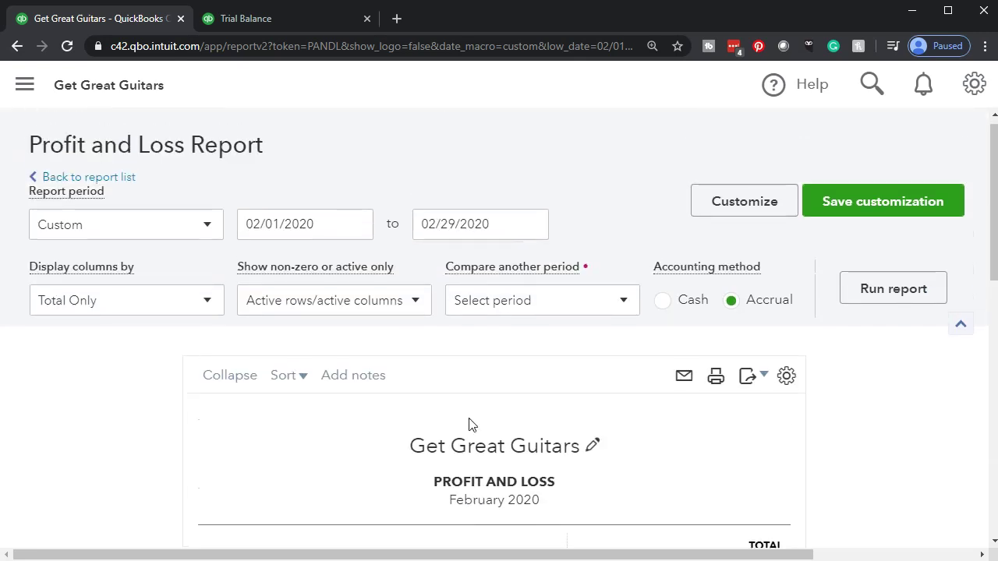
click(416, 301)
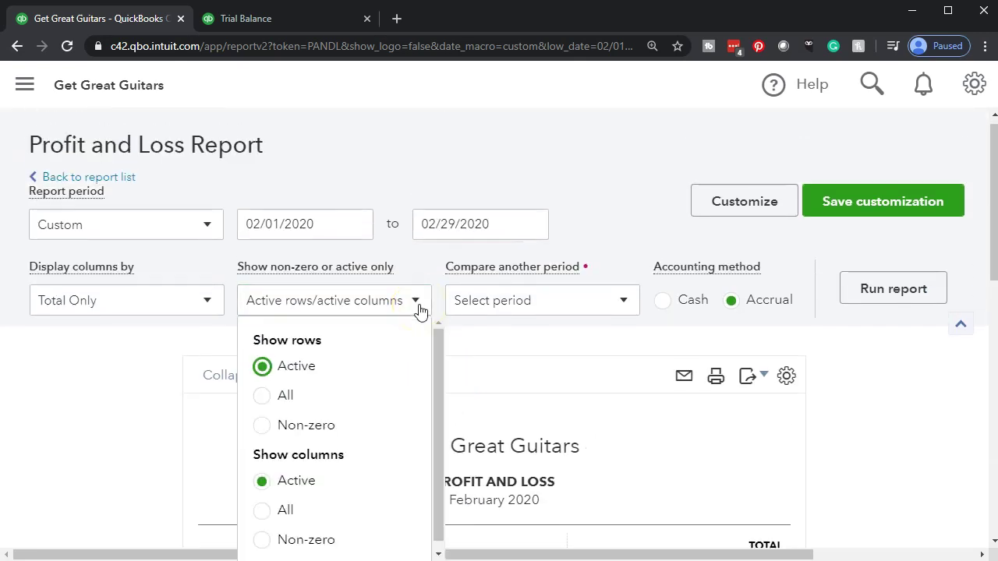
click(415, 301)
click(569, 325)
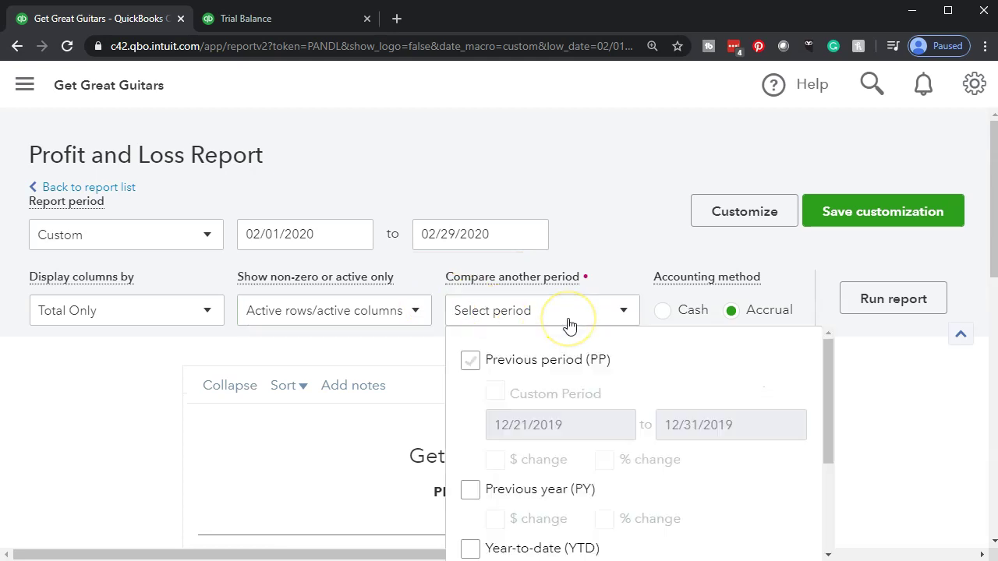
scroll(568, 318, down, 1)
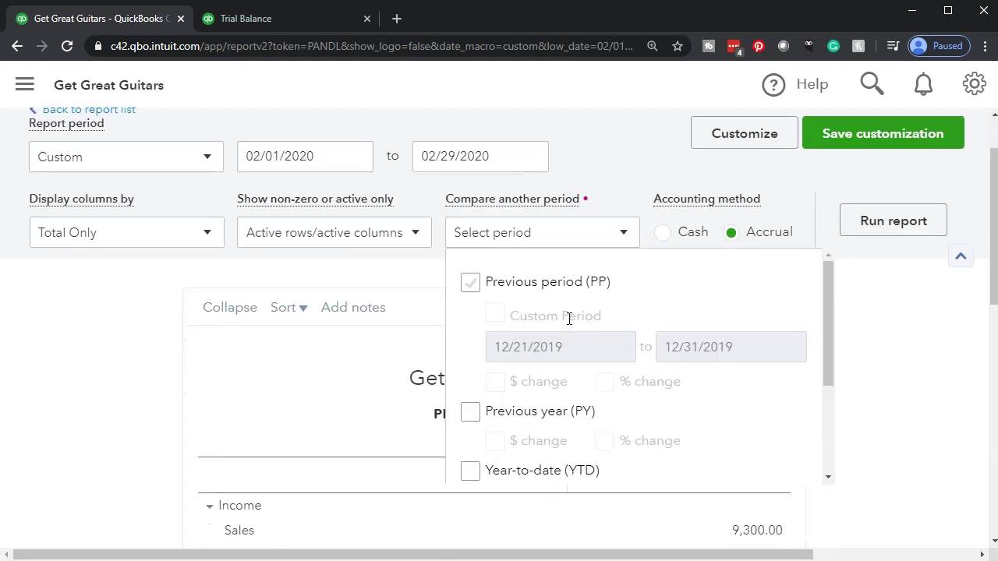
click(470, 283)
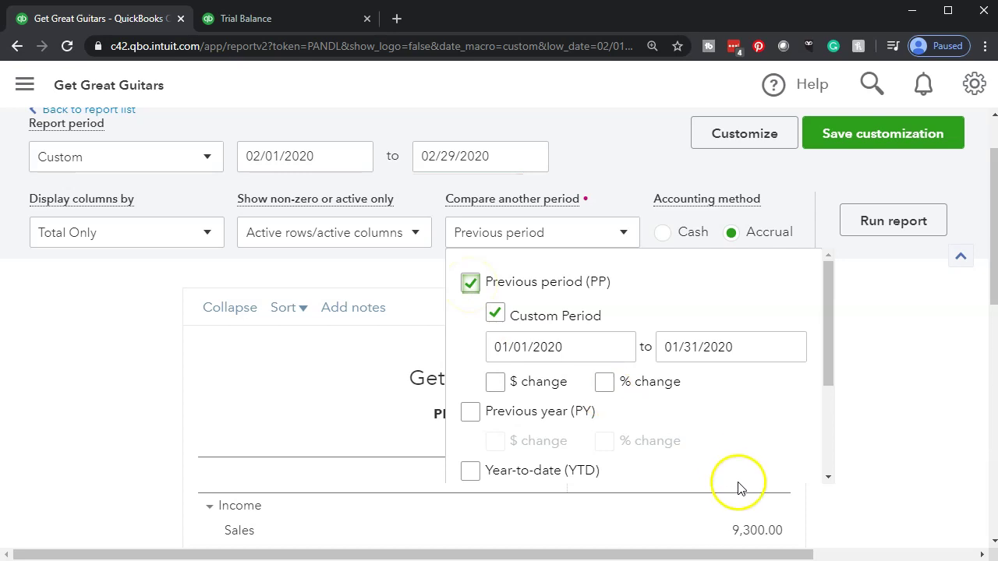
scroll(733, 425, down, 2)
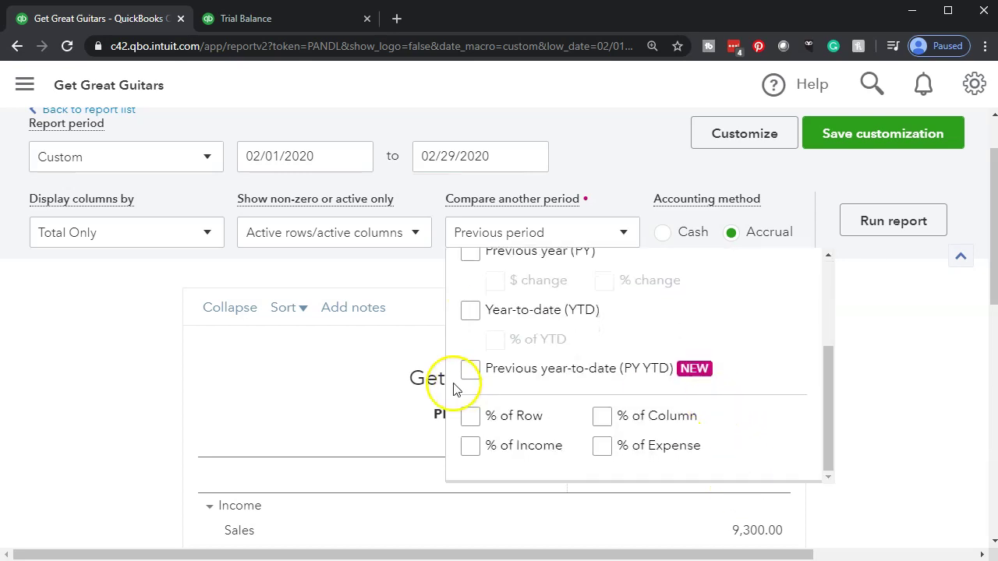
click(185, 387)
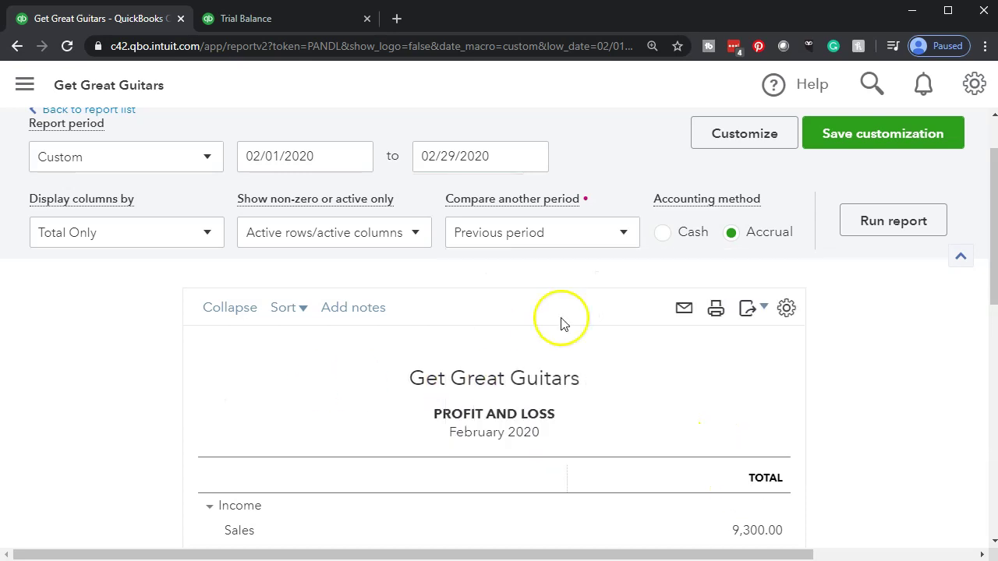
click(876, 216)
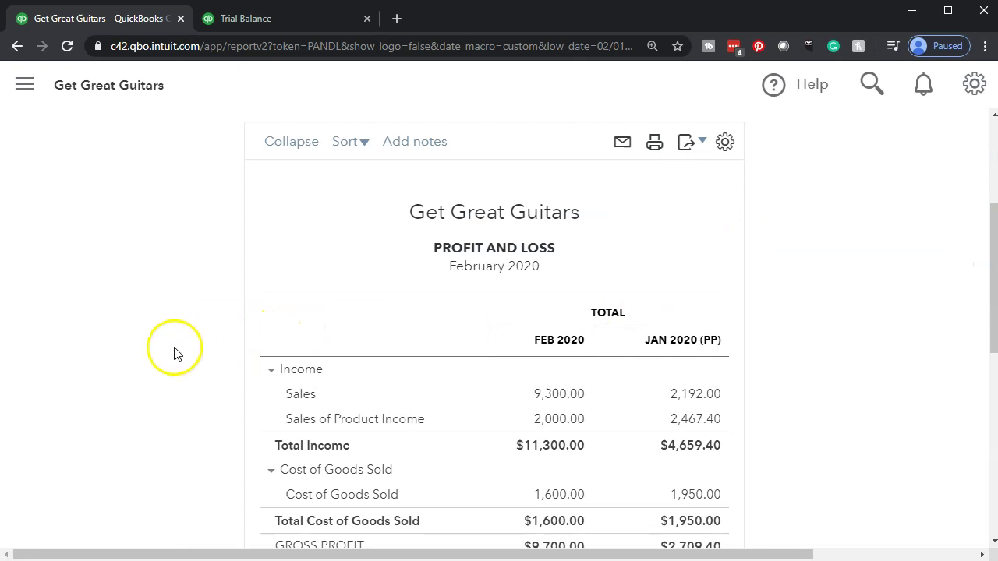
scroll(192, 385, down, 2)
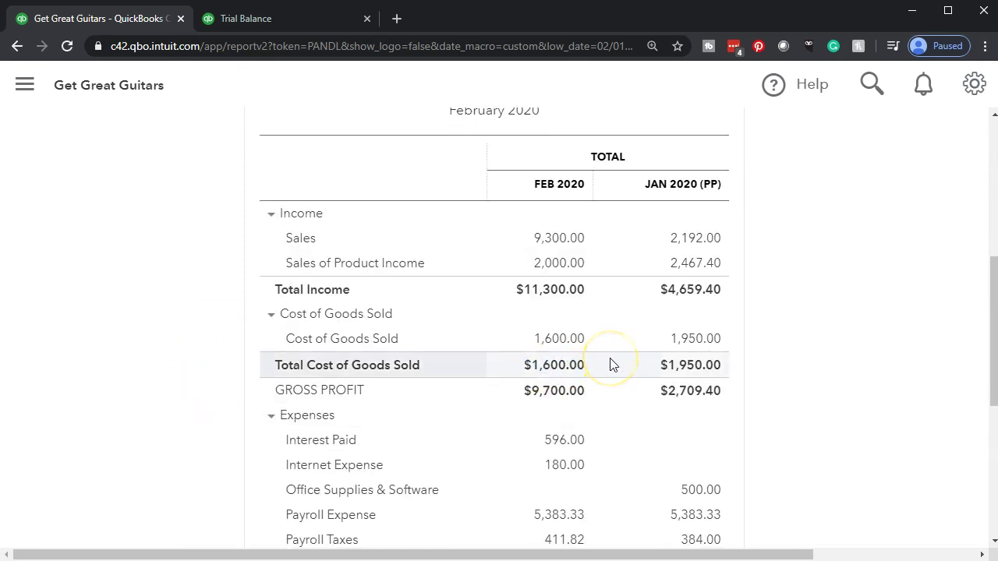
scroll(612, 364, down, 4)
scroll(612, 364, down, 2)
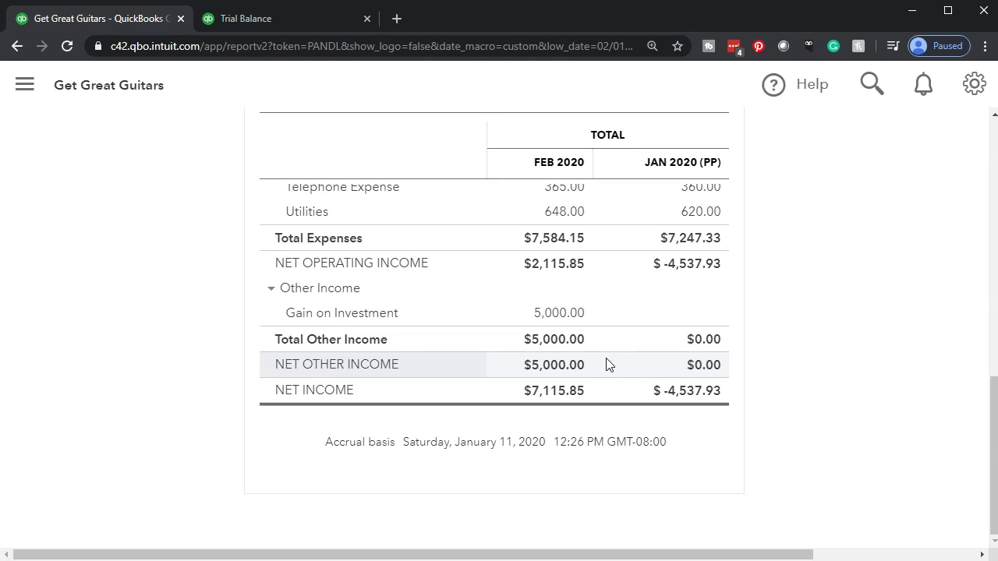
scroll(607, 364, up, 8)
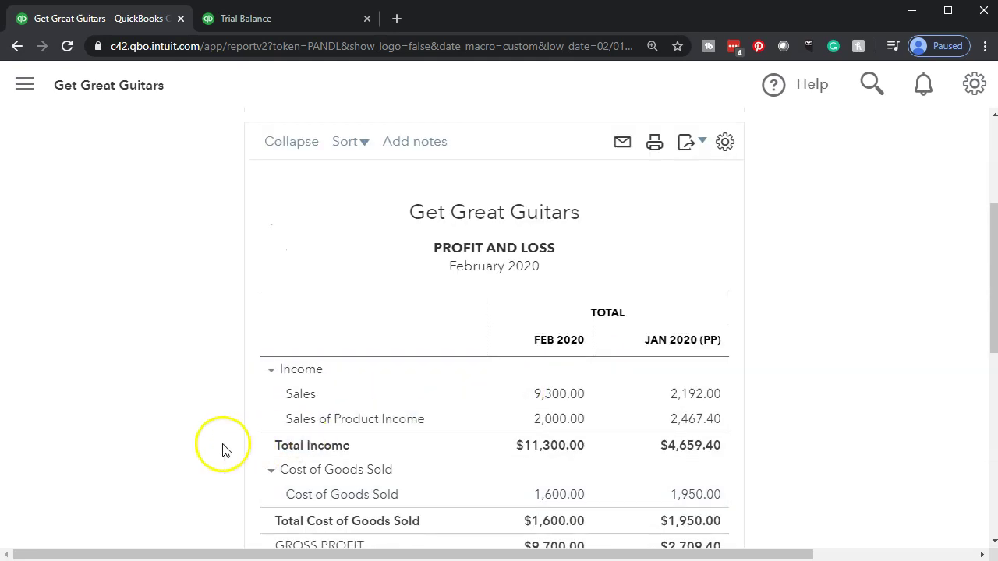